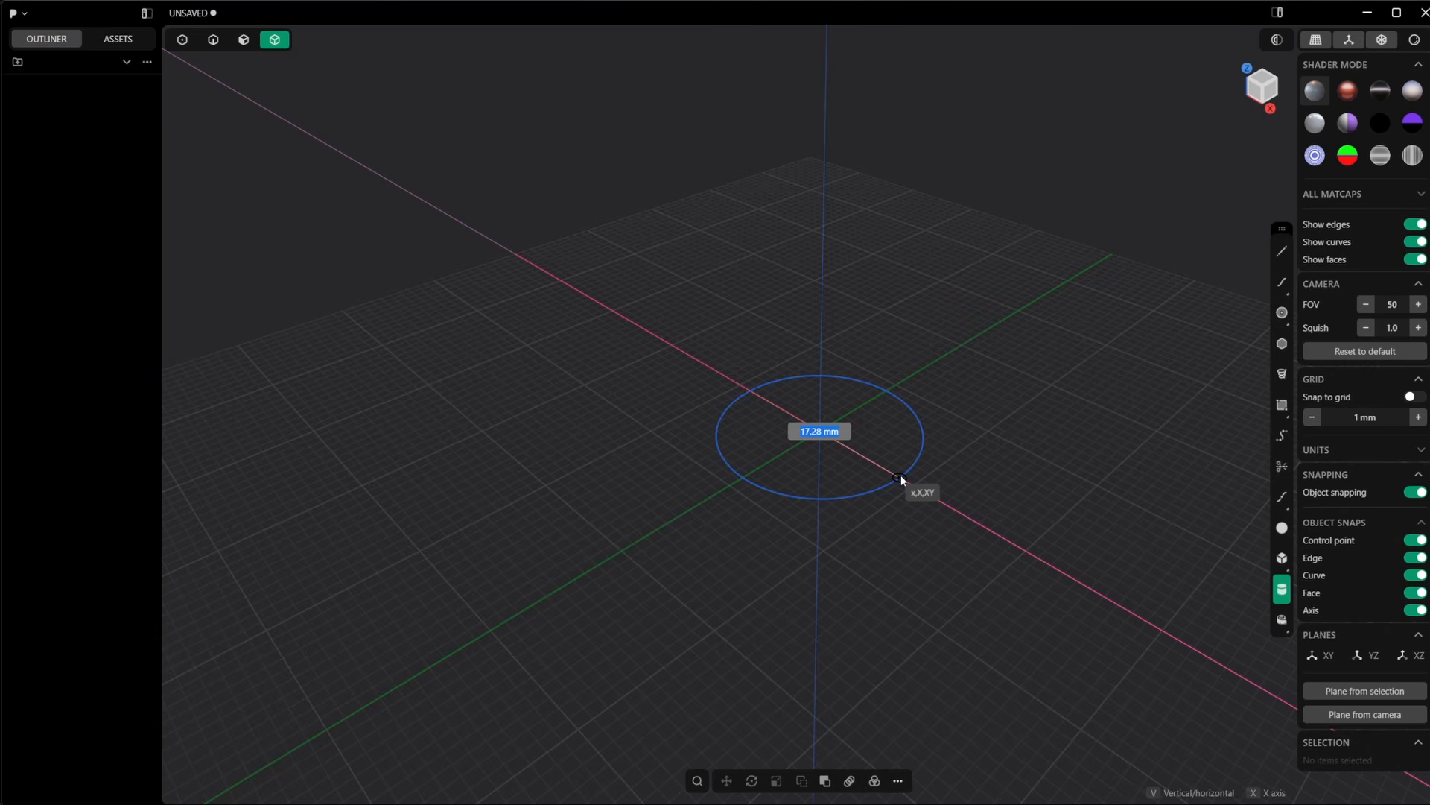
Create a vertical cylinder centred on the origin with a 10 mm diameter and a 50 mm height
{"action": "type", "text": "10"}
{"action": "key", "text": "Return"}
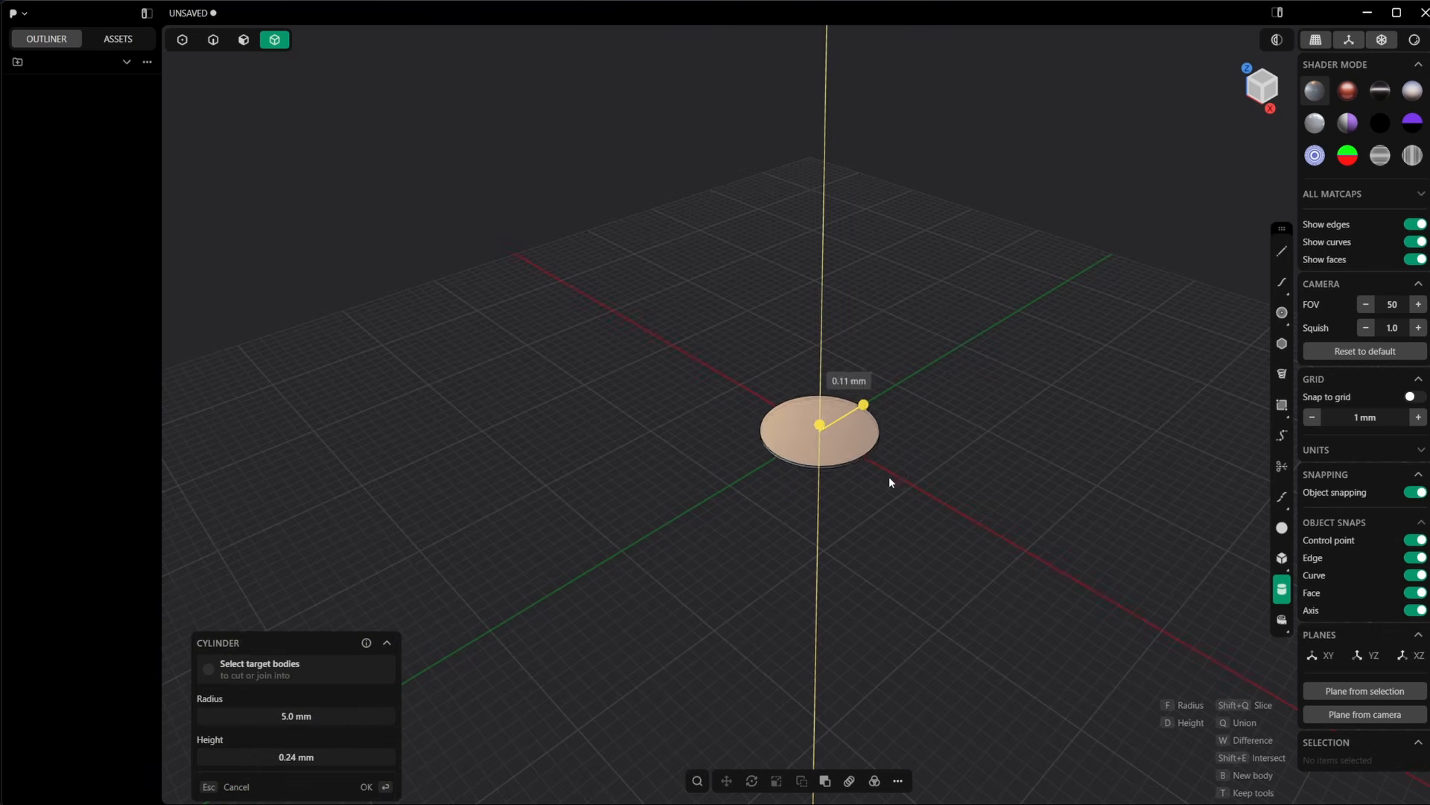
{"action": "scroll", "coordinate": [901, 193], "scroll_direction": "down", "scroll_amount": 5}
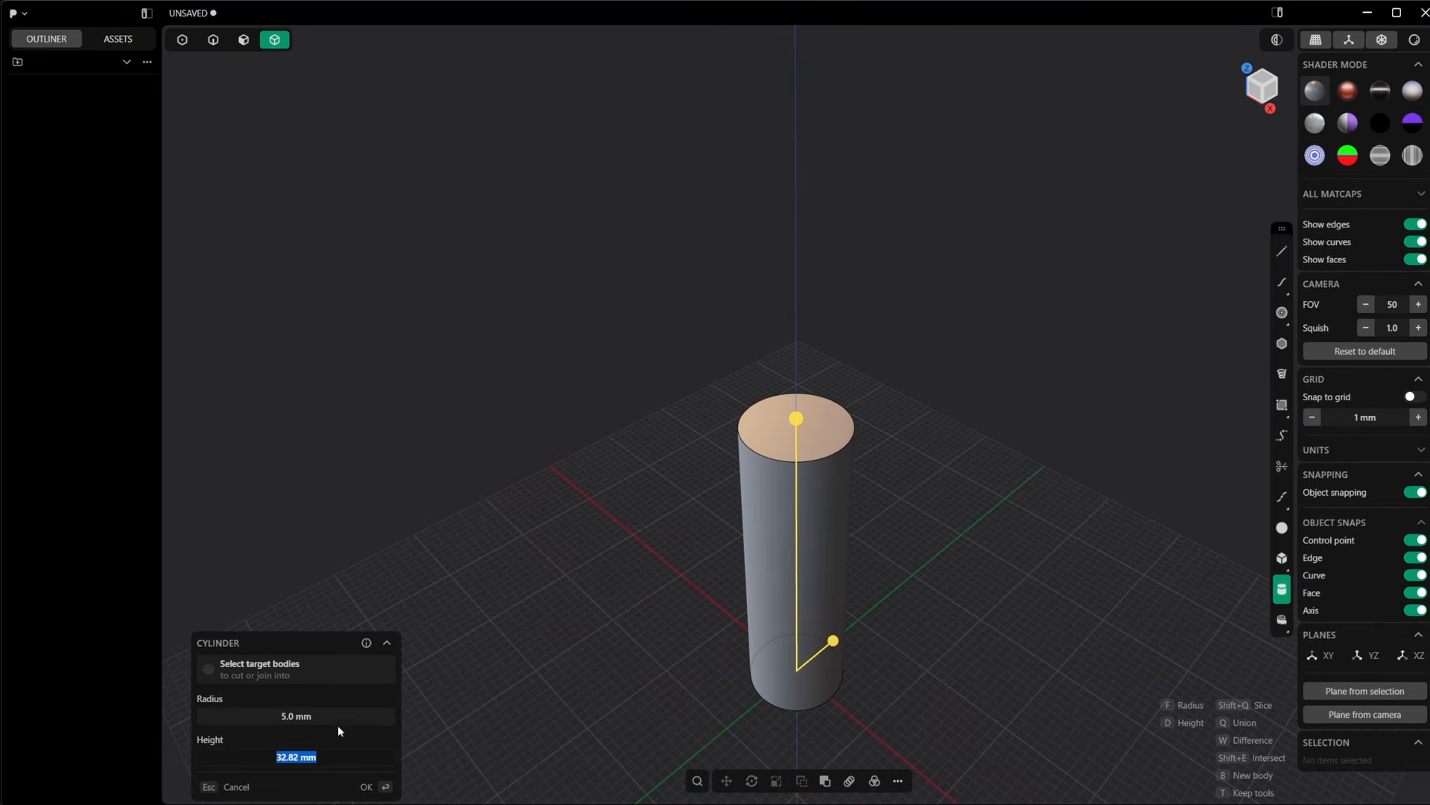
{"action": "key", "text": "Tab"}
{"action": "type", "text": "50"}
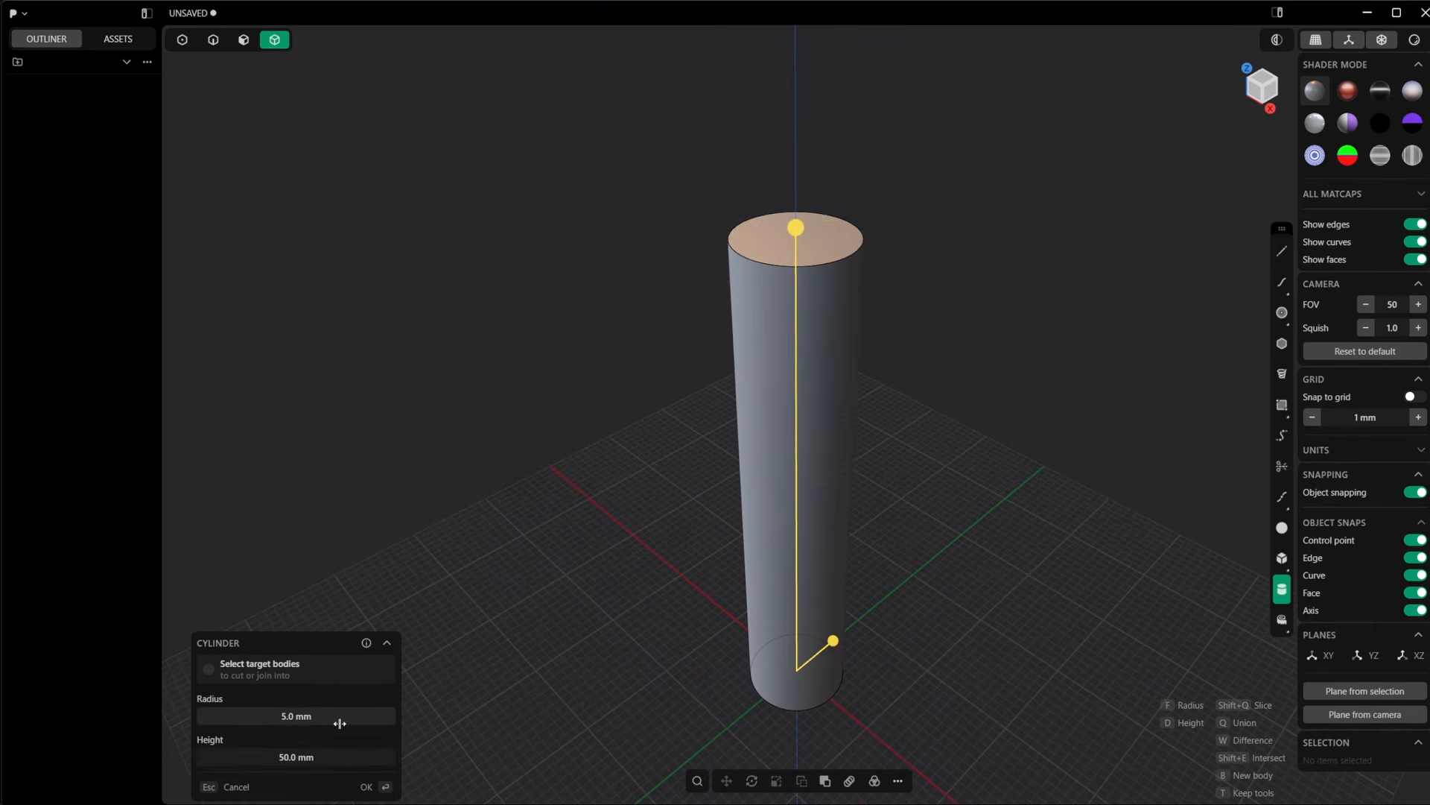
{"action": "key", "text": "Return"}
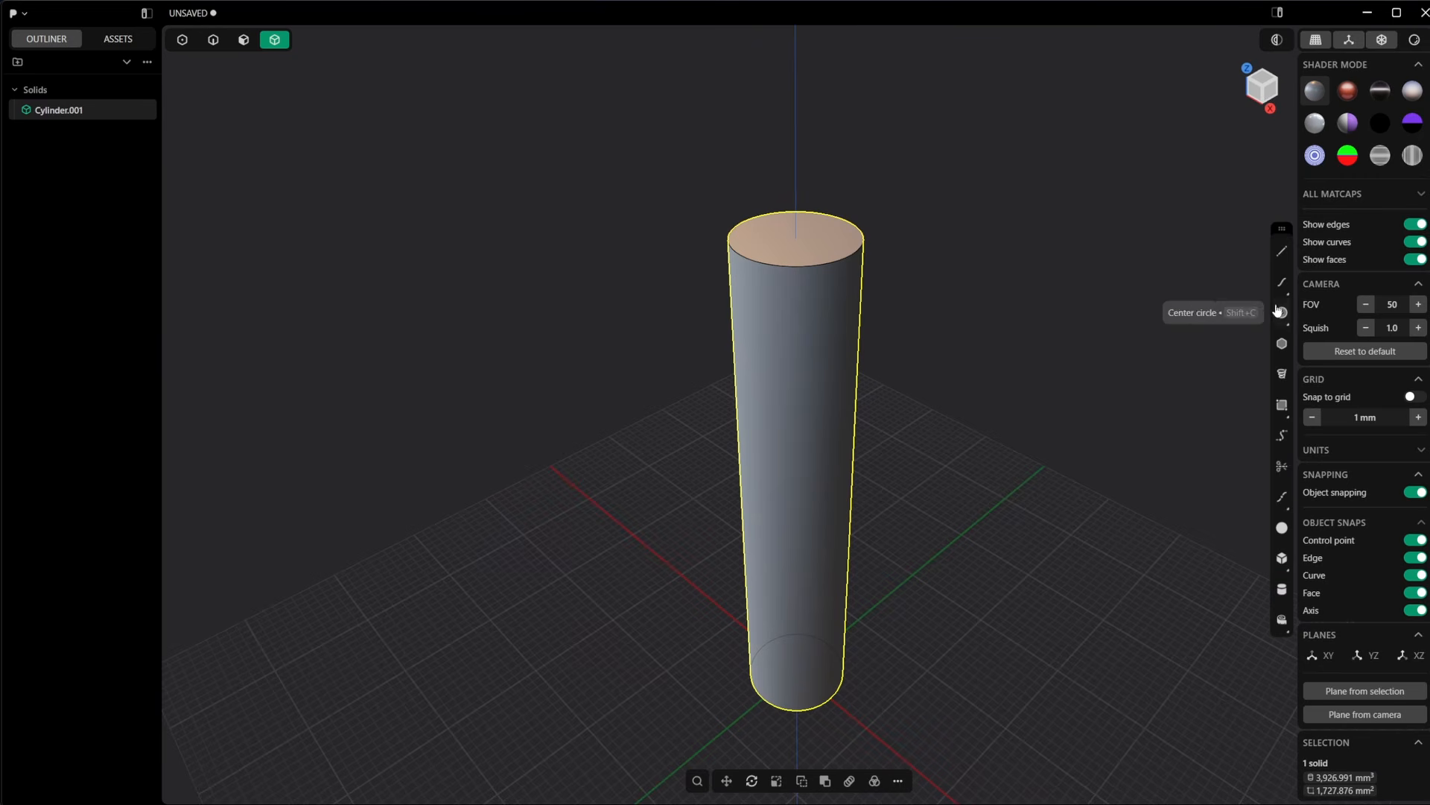
Draw a spiral from the centre of the cylinder's bottom face to the centre of its top face, with a 5 mm radius
{"action": "left_click", "coordinate": [1281, 374]}
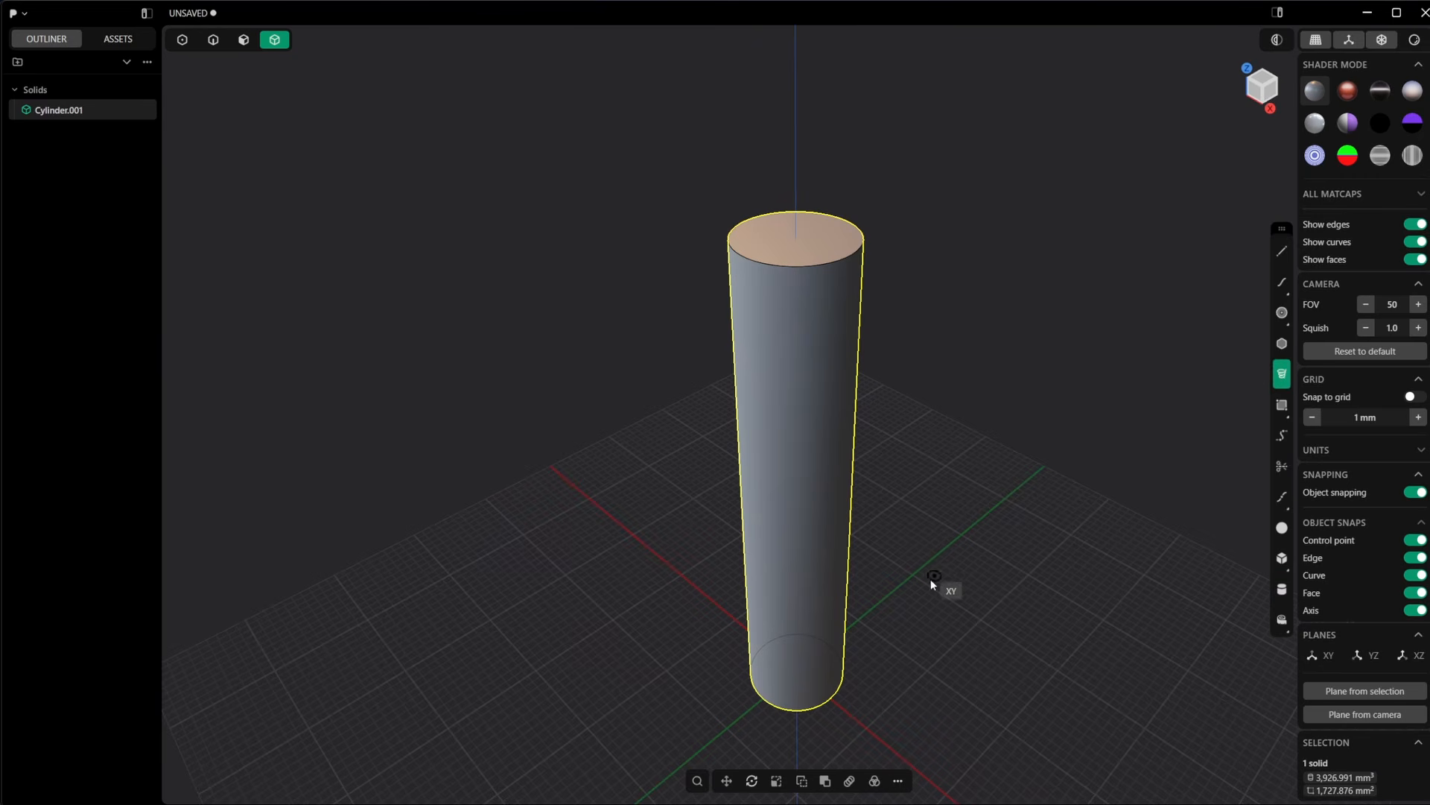
{"action": "middle_click_drag", "start_coordinate": [931, 579], "coordinate": [879, 364]}
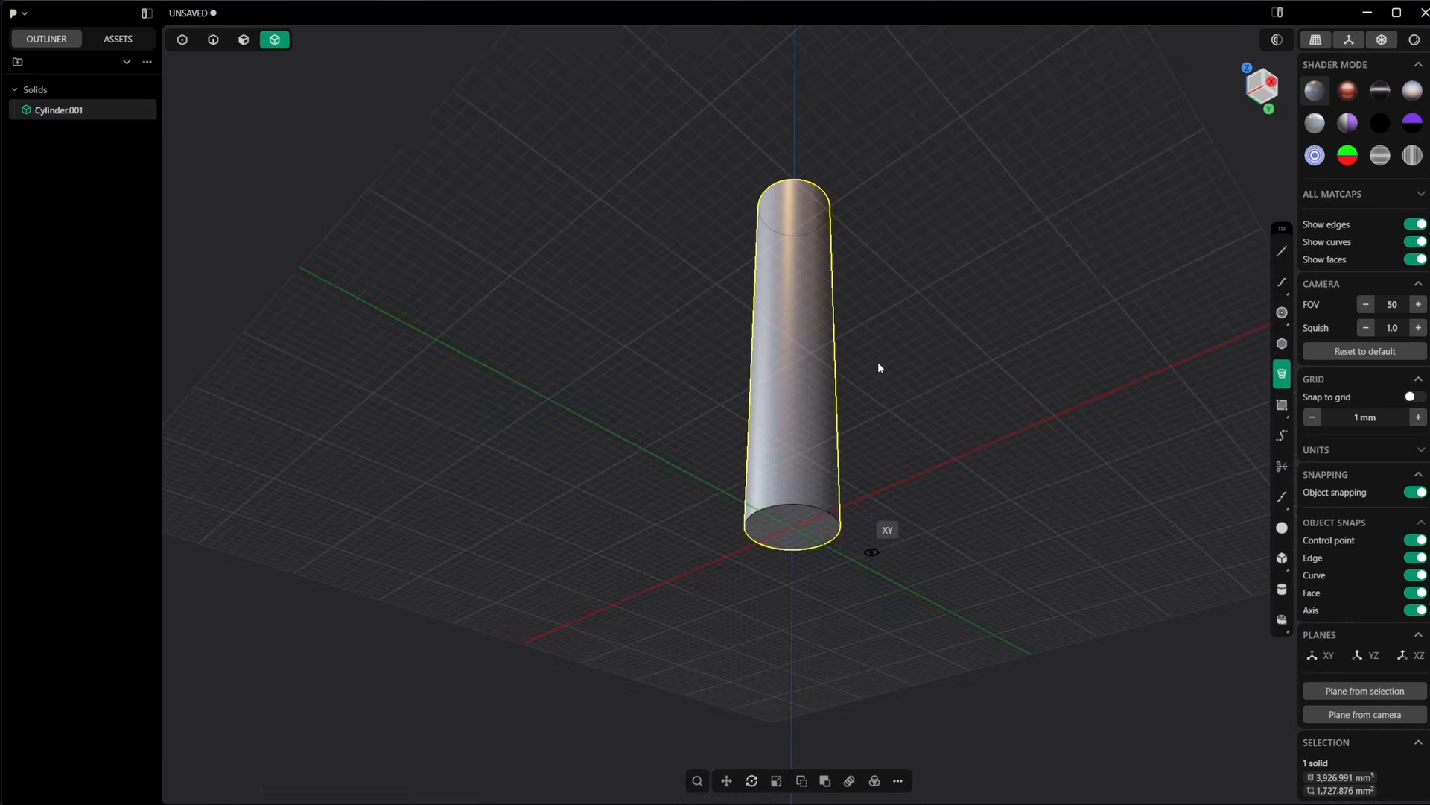
{"action": "left_click", "coordinate": [792, 525]}
{"action": "mouse_move", "coordinate": [791, 526]}
{"action": "middle_mouse_down"}
{"action": "mouse_move", "coordinate": [804, 445]}
{"action": "mouse_move", "coordinate": [807, 535]}
{"action": "mouse_move", "coordinate": [805, 514]}
{"action": "middle_mouse_up"}
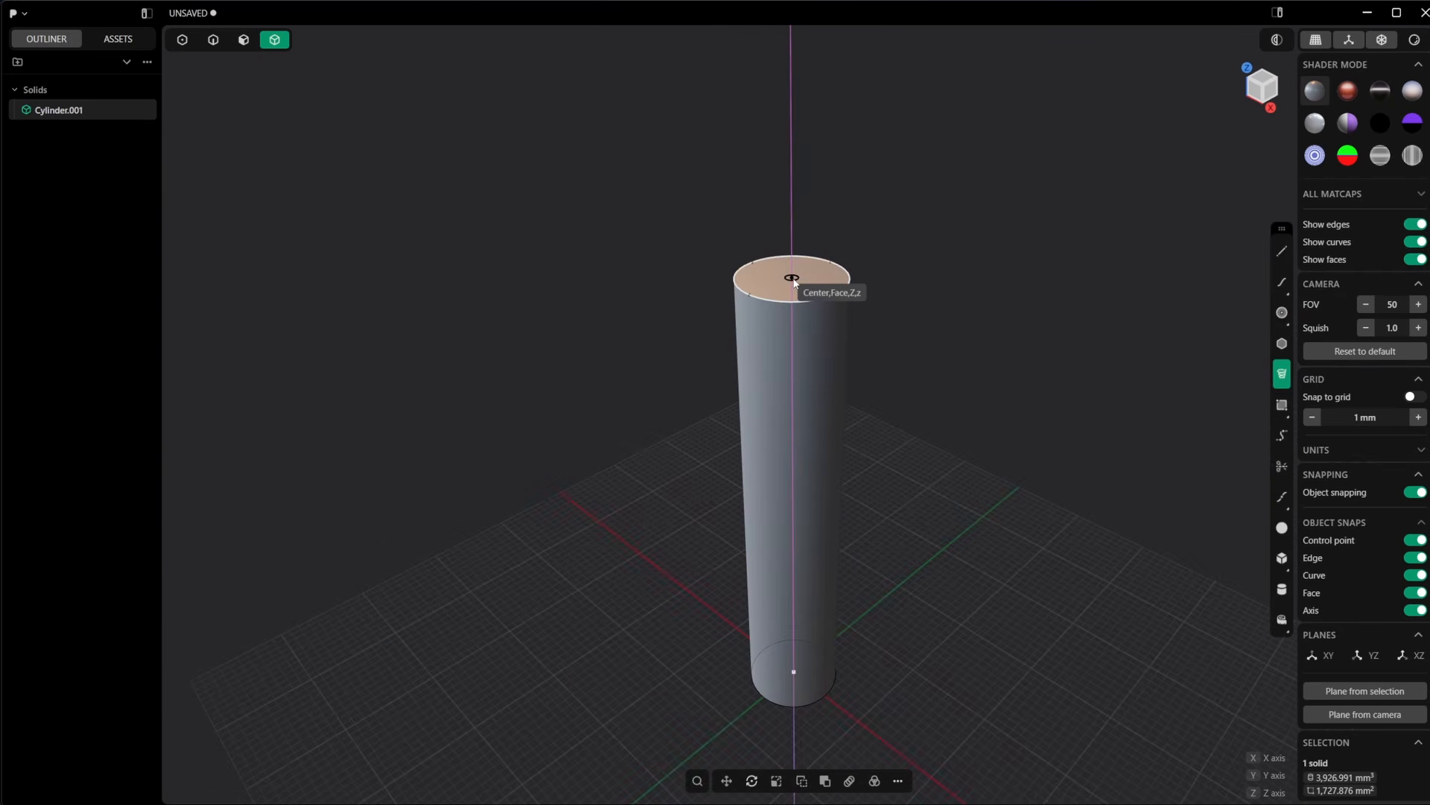
{"action": "left_click", "coordinate": [792, 278]}
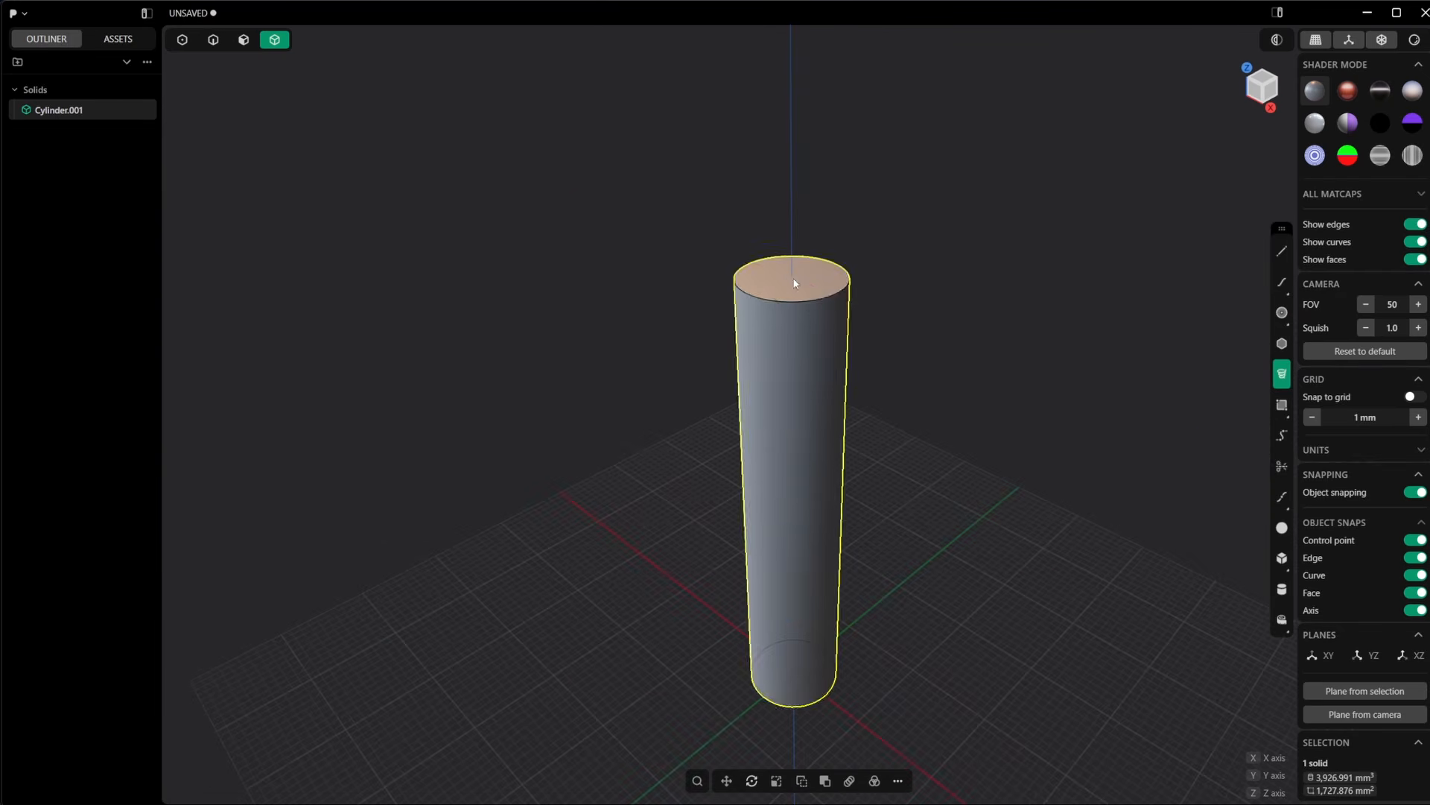
{"action": "left_click", "coordinate": [835, 293]}
{"action": "middle_click_drag", "start_coordinate": [799, 484], "coordinate": [827, 442]}
{"action": "middle_click_drag", "start_coordinate": [824, 505], "coordinate": [853, 398], "text": "shift"}
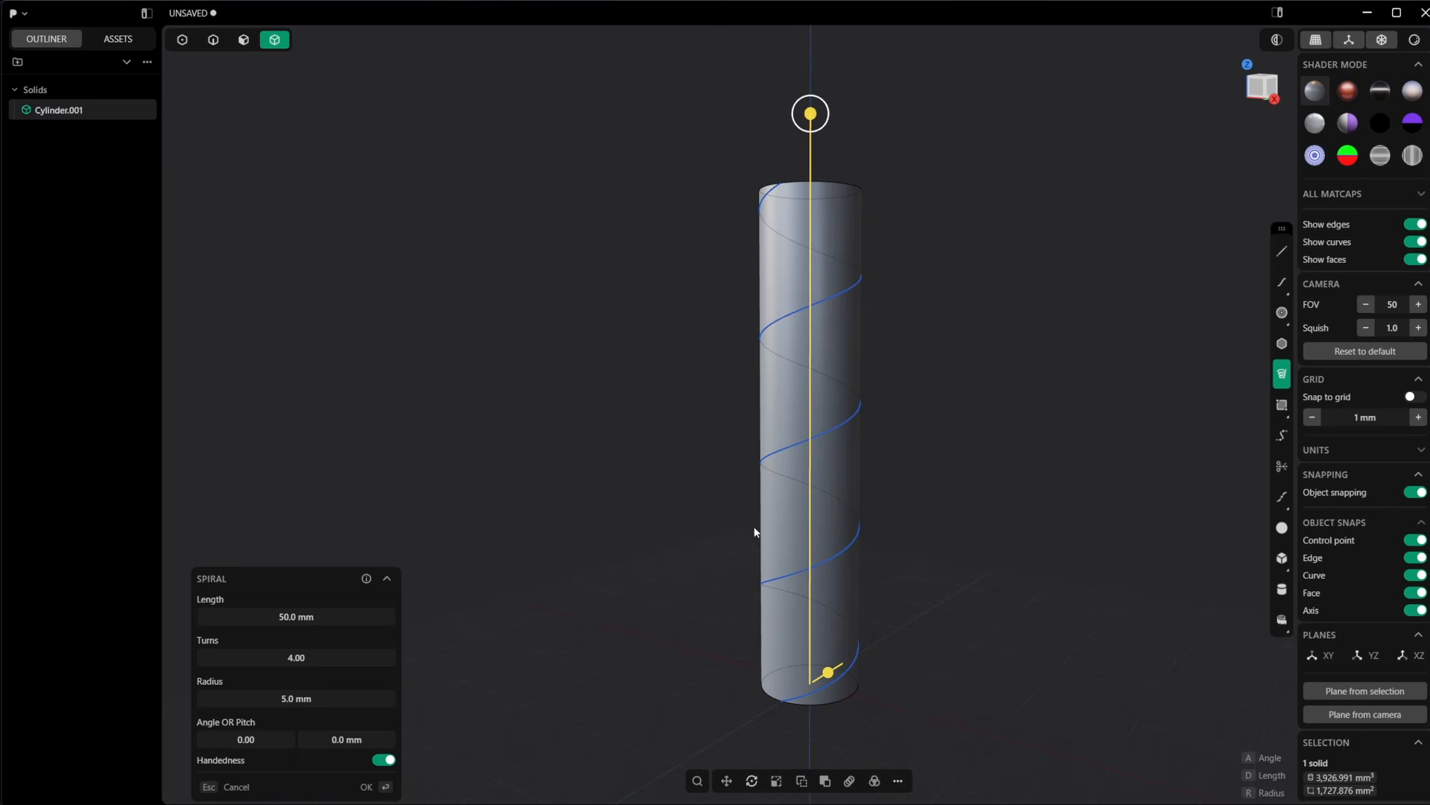
Set the spiral's turns to 16 and finish the curve
{"action": "left_click", "coordinate": [295, 657]}
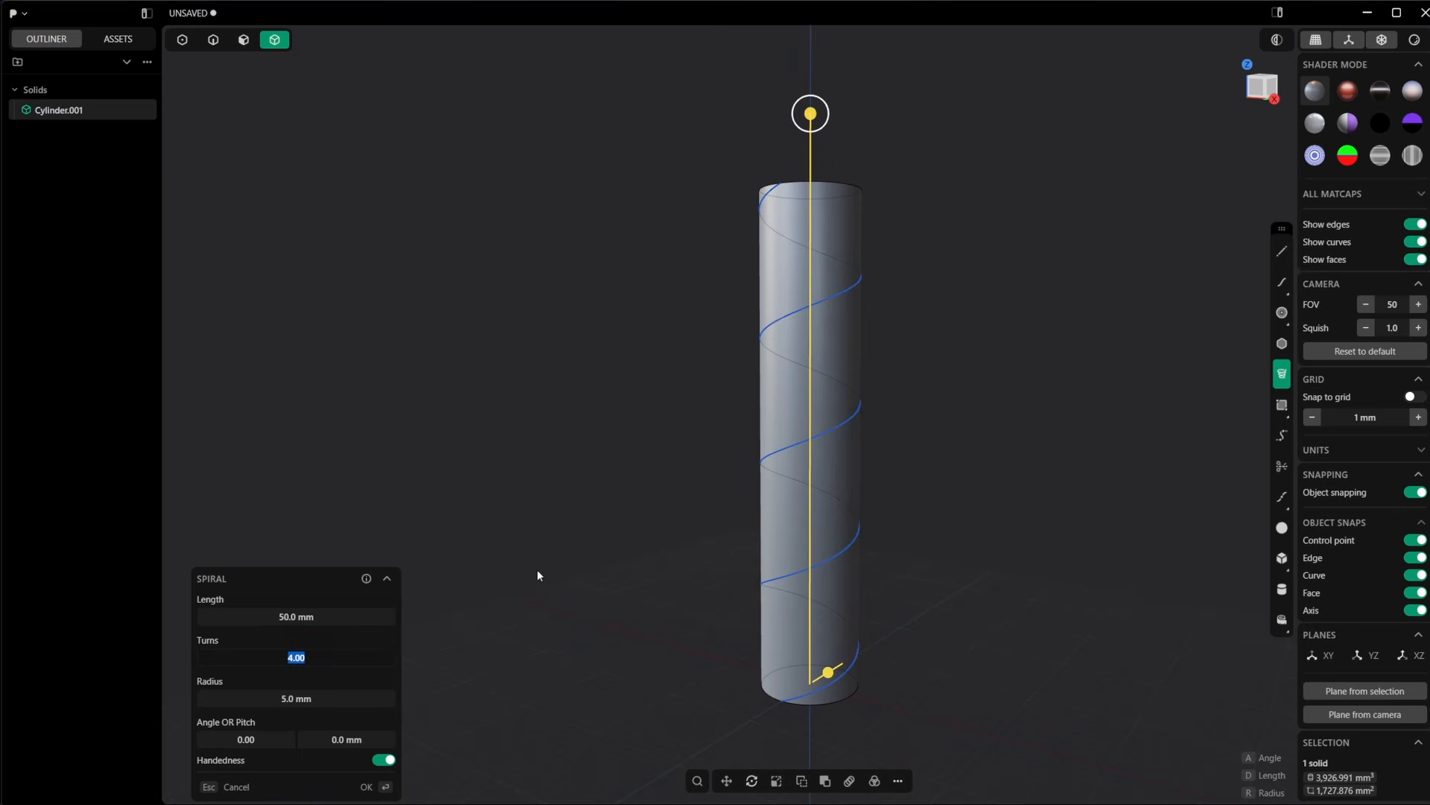
{"action": "type", "text": "16"}
{"action": "key", "text": "Return"}
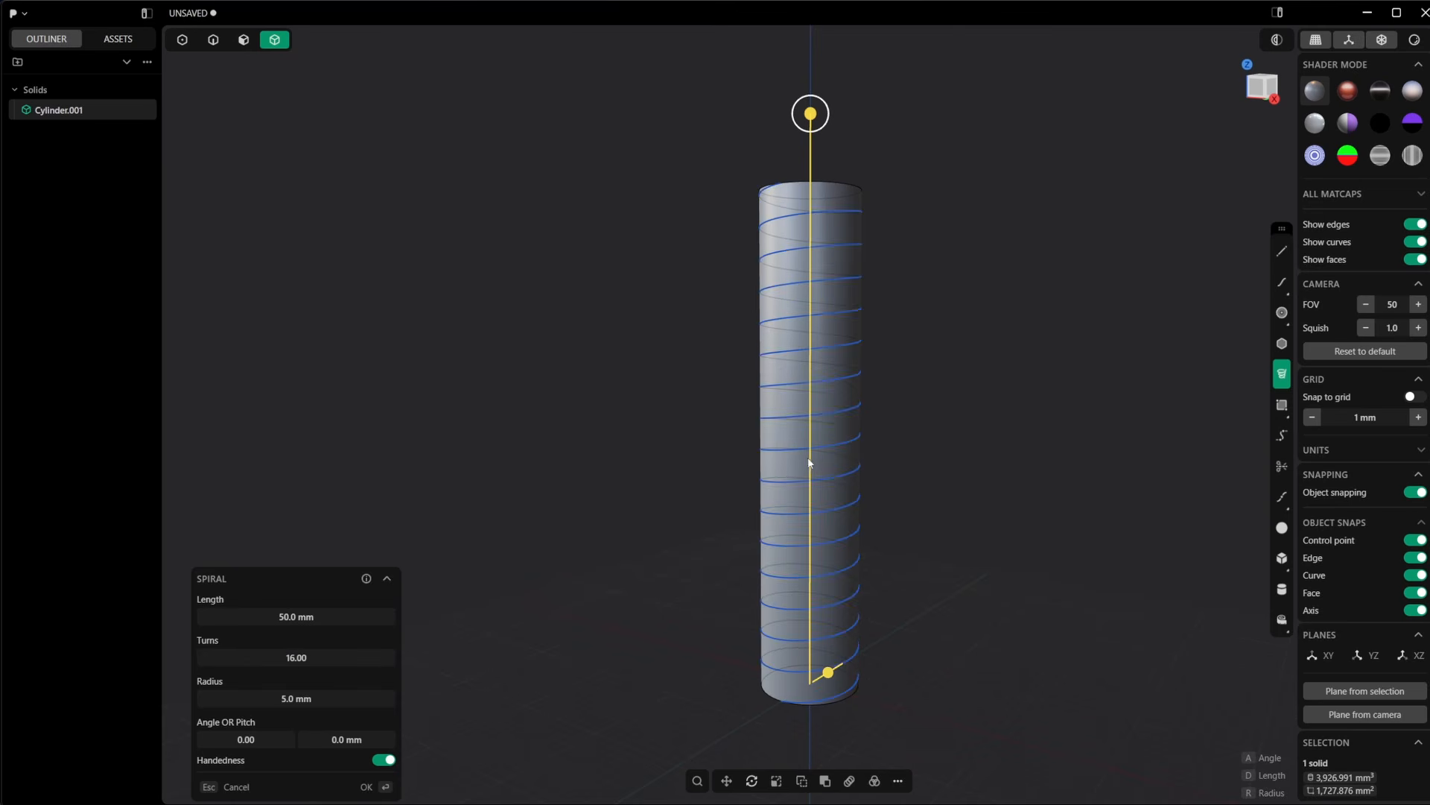
{"action": "middle_click_drag", "start_coordinate": [944, 452], "coordinate": [873, 473]}
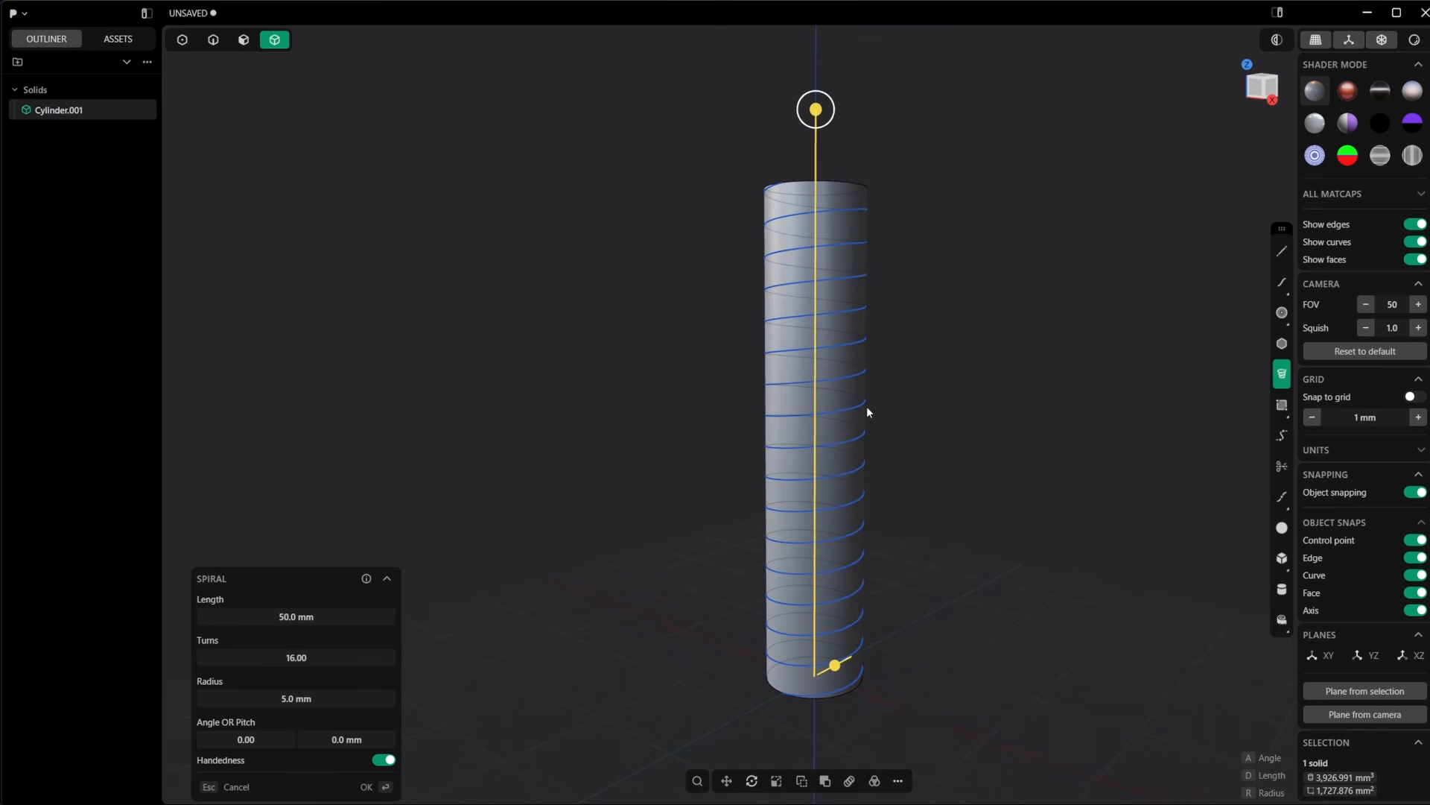
{"action": "key", "text": "Return"}
Start a pipe along the spiral curve with a vertex count of 4 for a square thread section
{"action": "middle_click_drag", "start_coordinate": [913, 316], "coordinate": [868, 333]}
{"action": "key", "text": "2"}
{"action": "middle_click_drag", "start_coordinate": [676, 337], "coordinate": [712, 257]}
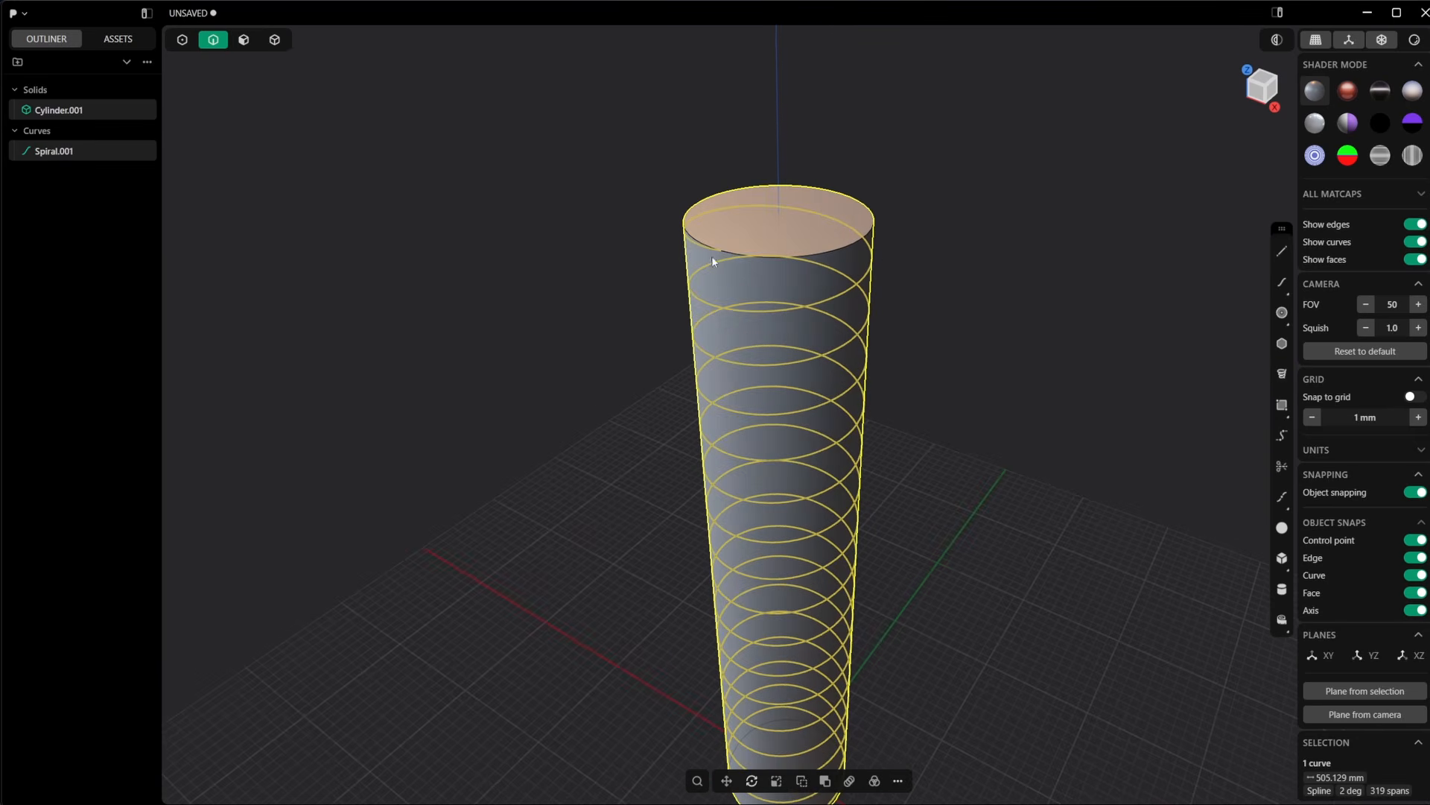
{"action": "middle_click_drag", "start_coordinate": [974, 367], "coordinate": [977, 348]}
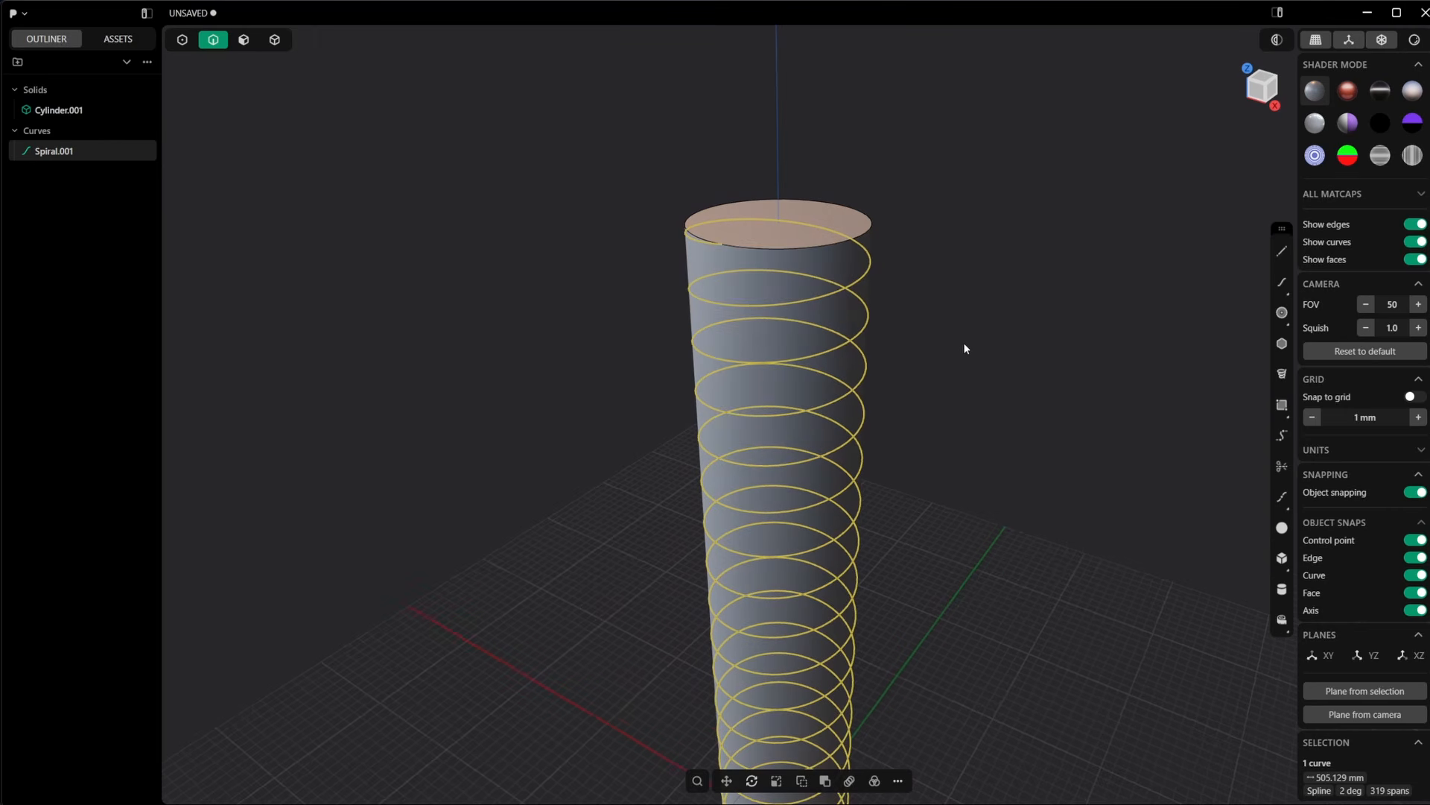
{"action": "middle_click_drag", "start_coordinate": [963, 342], "coordinate": [985, 392], "text": "shift"}
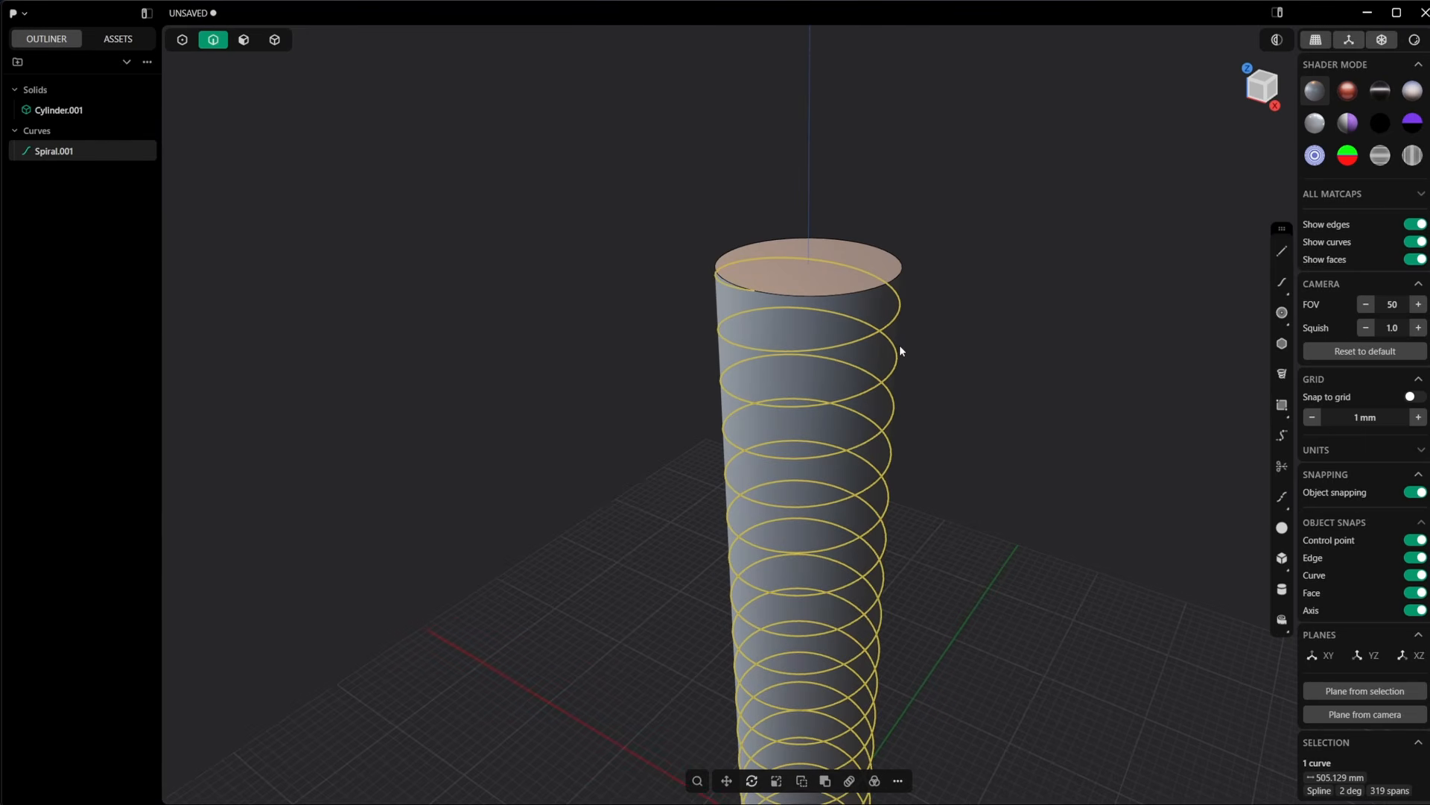
{"action": "key", "text": "p"}
{"action": "left_click", "coordinate": [334, 632]}
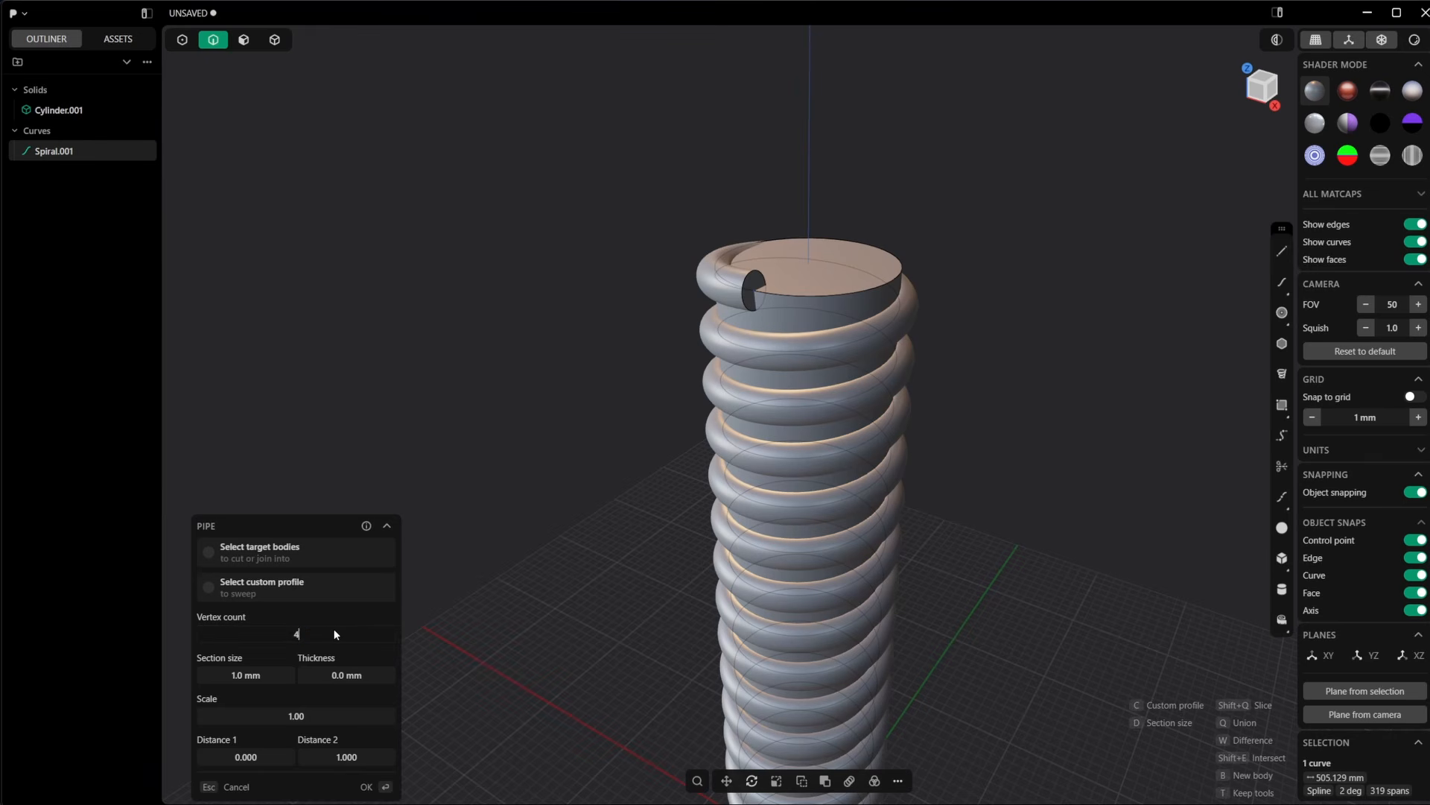
{"action": "type", "text": "4"}
{"action": "middle_click_drag", "start_coordinate": [890, 356], "coordinate": [891, 337]}
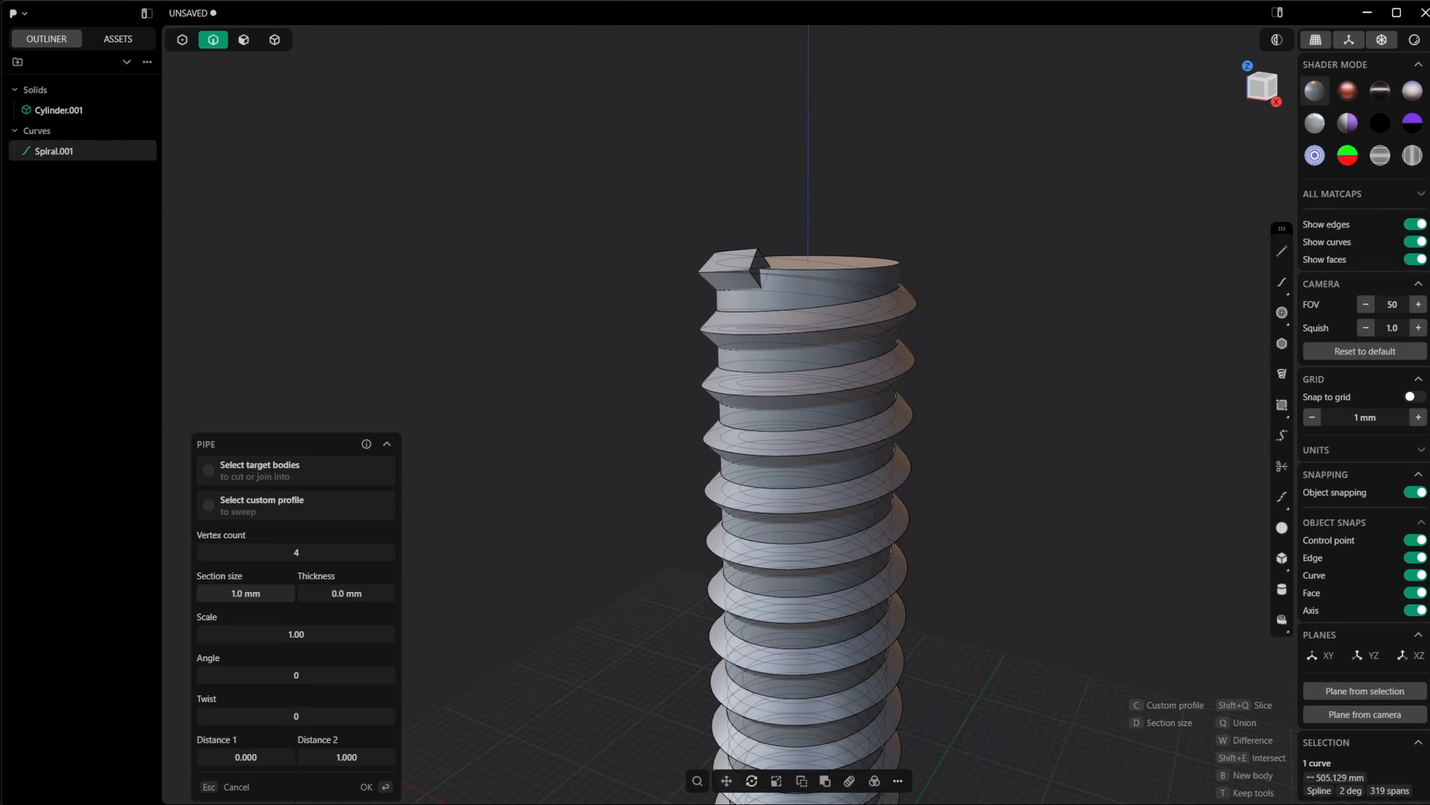
Set the pipe's section size to 1.7 mm and finish the thread body
{"action": "left_click_drag", "start_coordinate": [246, 593], "coordinate": [291, 593]}
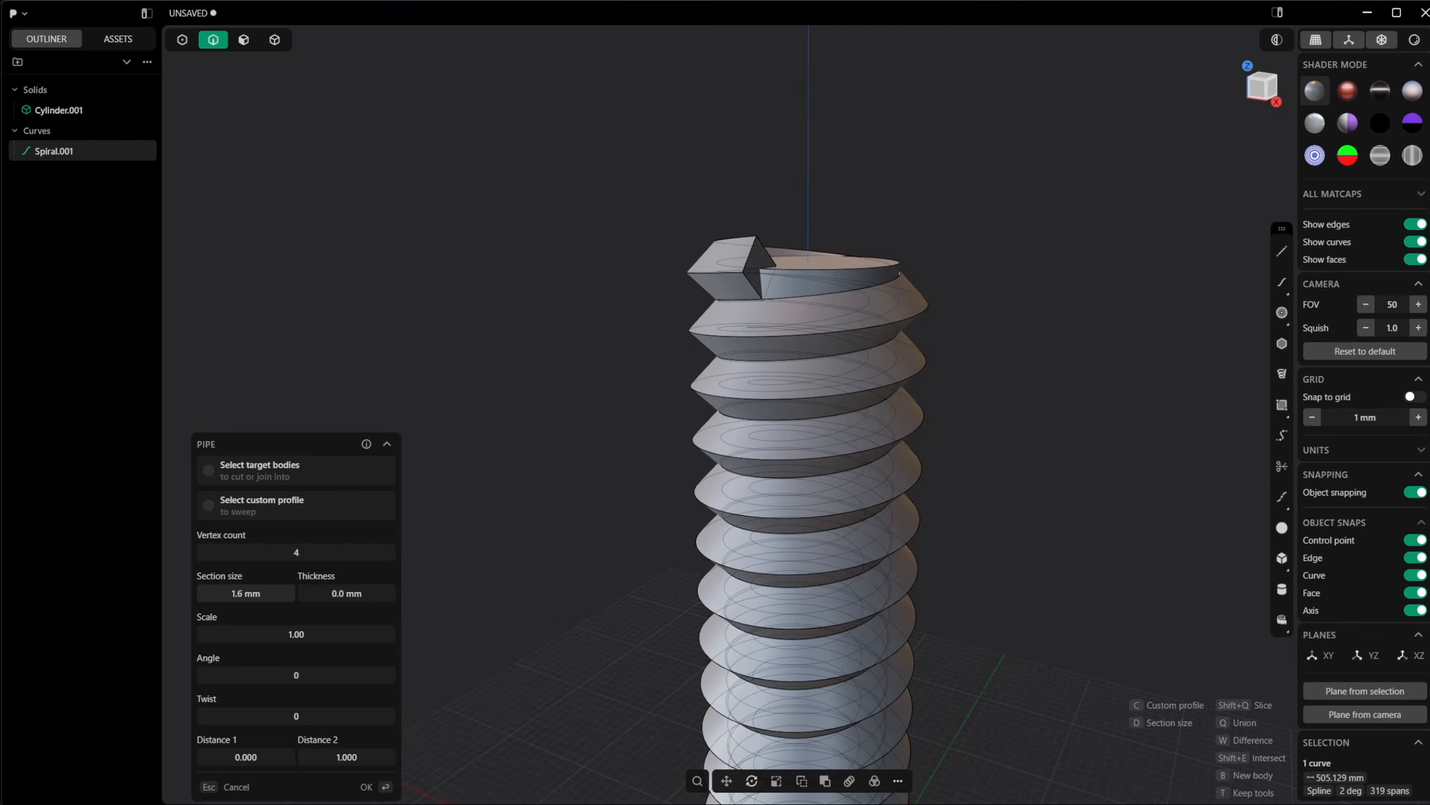
{"action": "left_click_drag", "start_coordinate": [292, 593], "coordinate": [291, 593]}
{"action": "scroll", "coordinate": [901, 391], "scroll_direction": "up", "scroll_amount": 5}
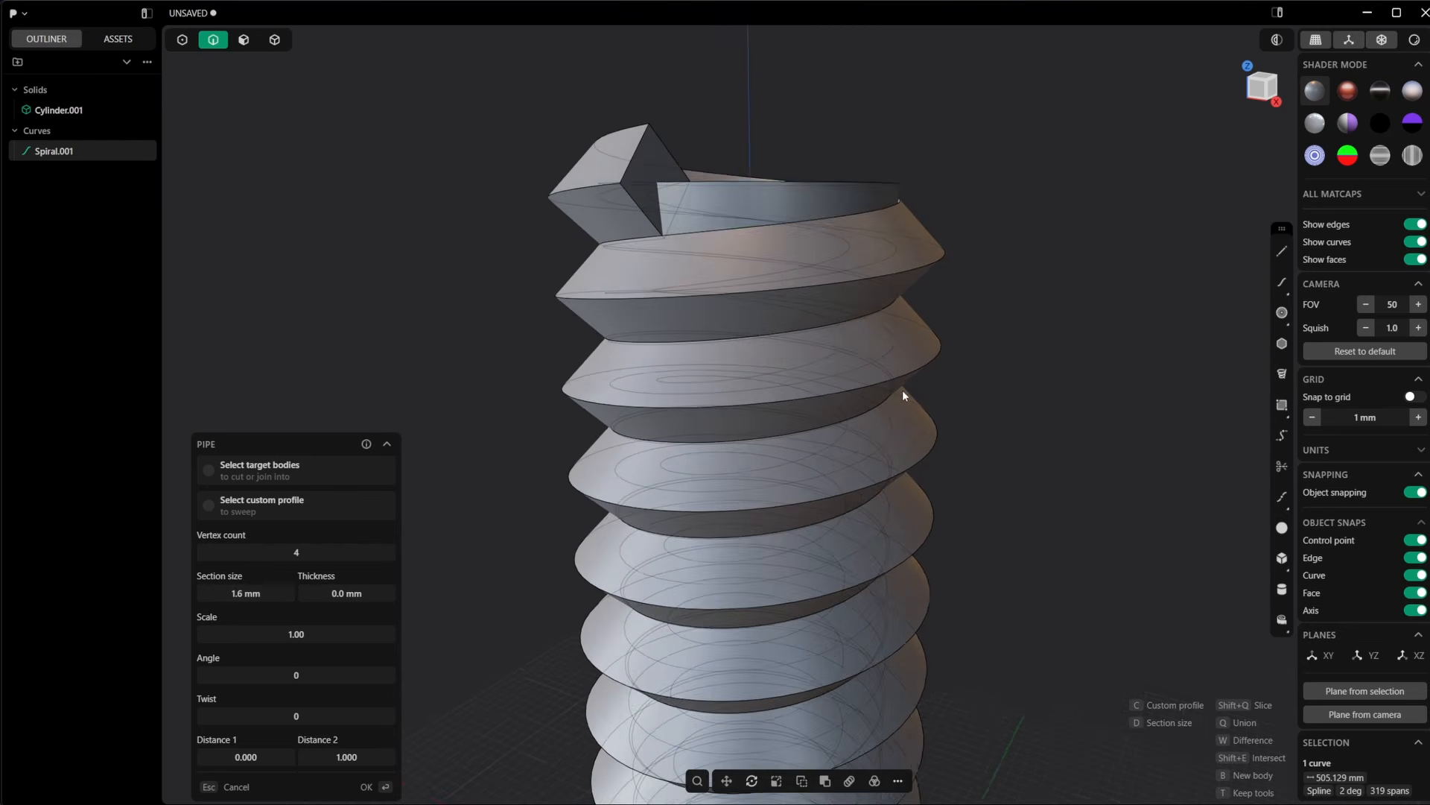
{"action": "left_click", "coordinate": [268, 593]}
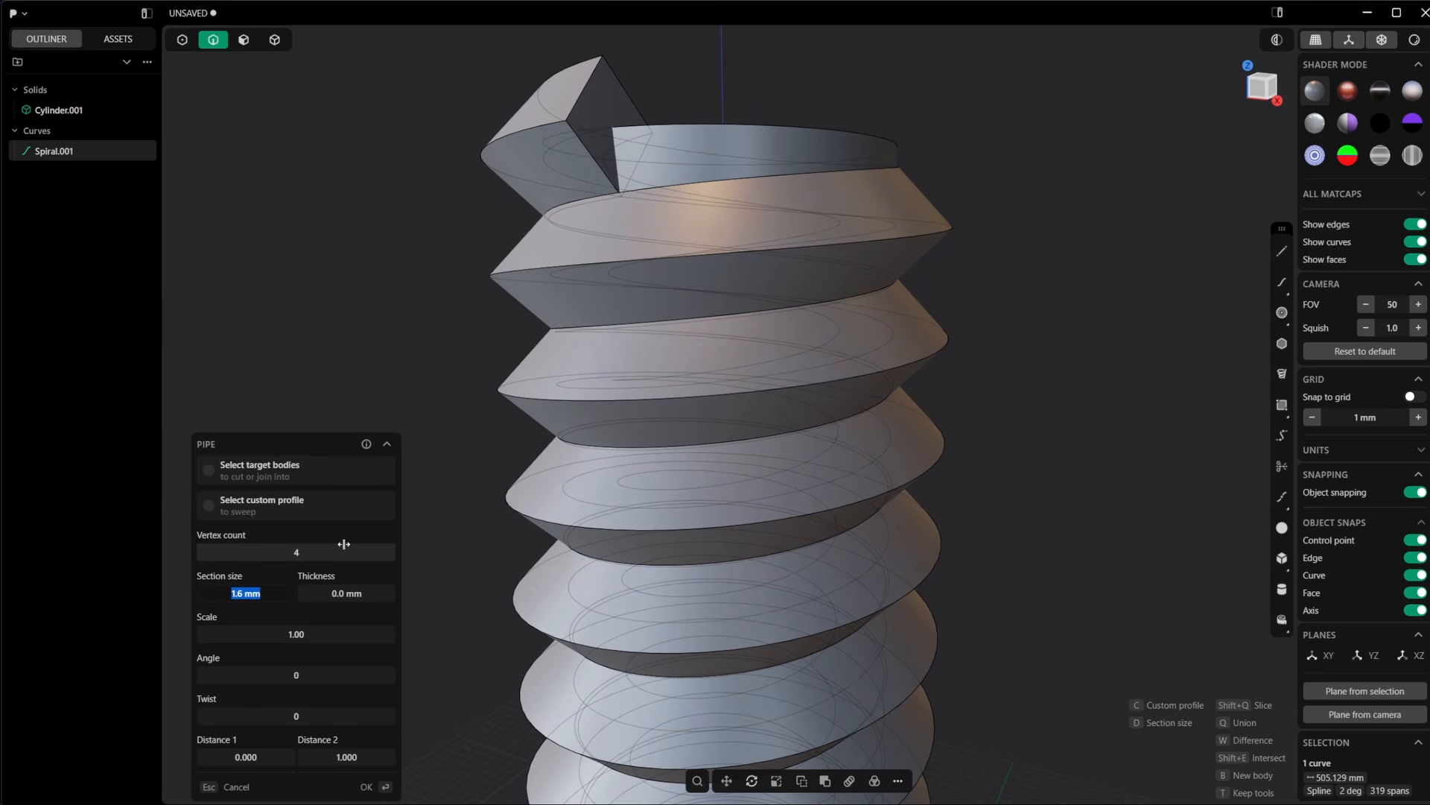
{"action": "type", "text": "1.7"}
{"action": "key", "text": "Return"}
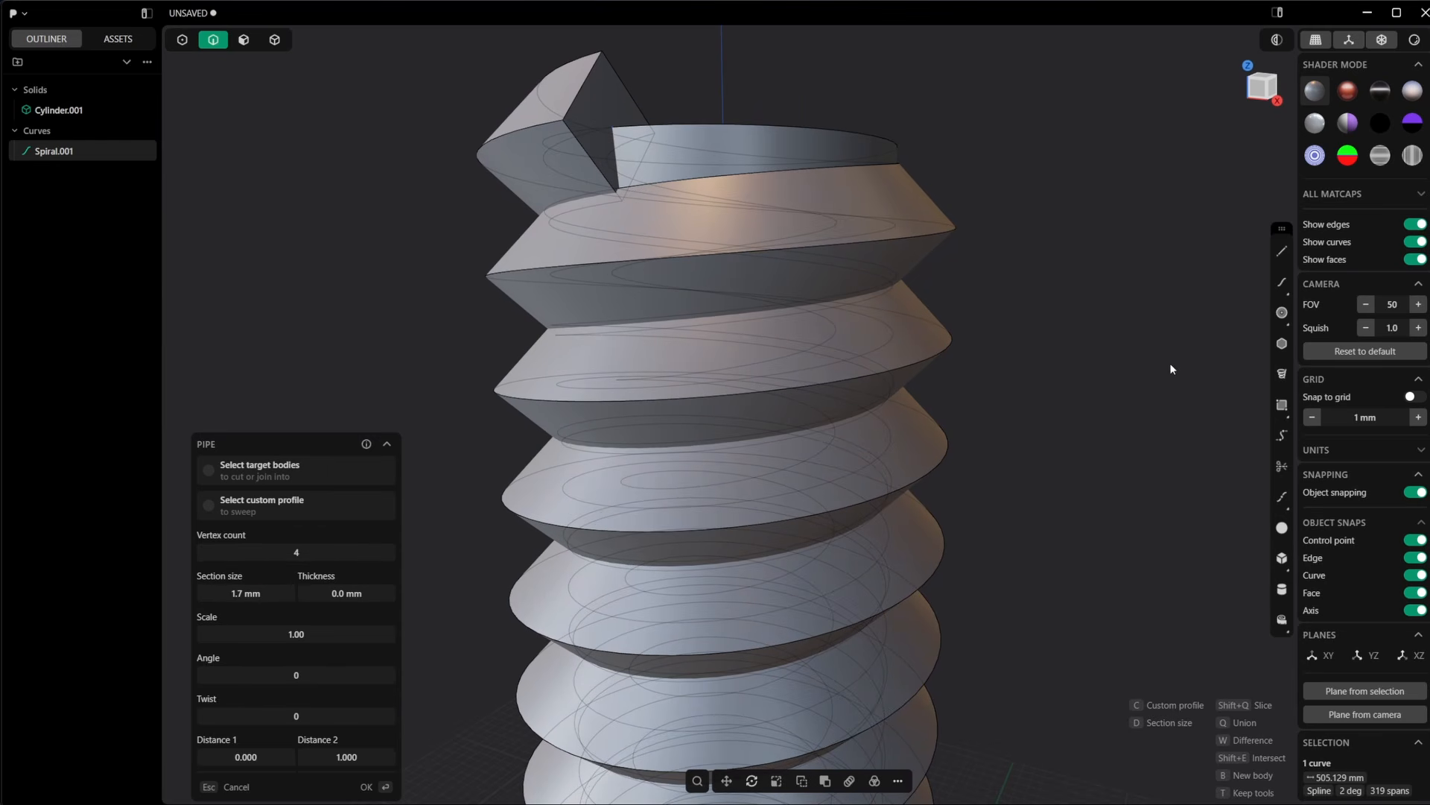
{"action": "middle_click_drag", "start_coordinate": [837, 344], "coordinate": [806, 167]}
{"action": "key", "text": "Return"}
Duplicate the cylinder in place and hide the copy
{"action": "key", "text": "4"}
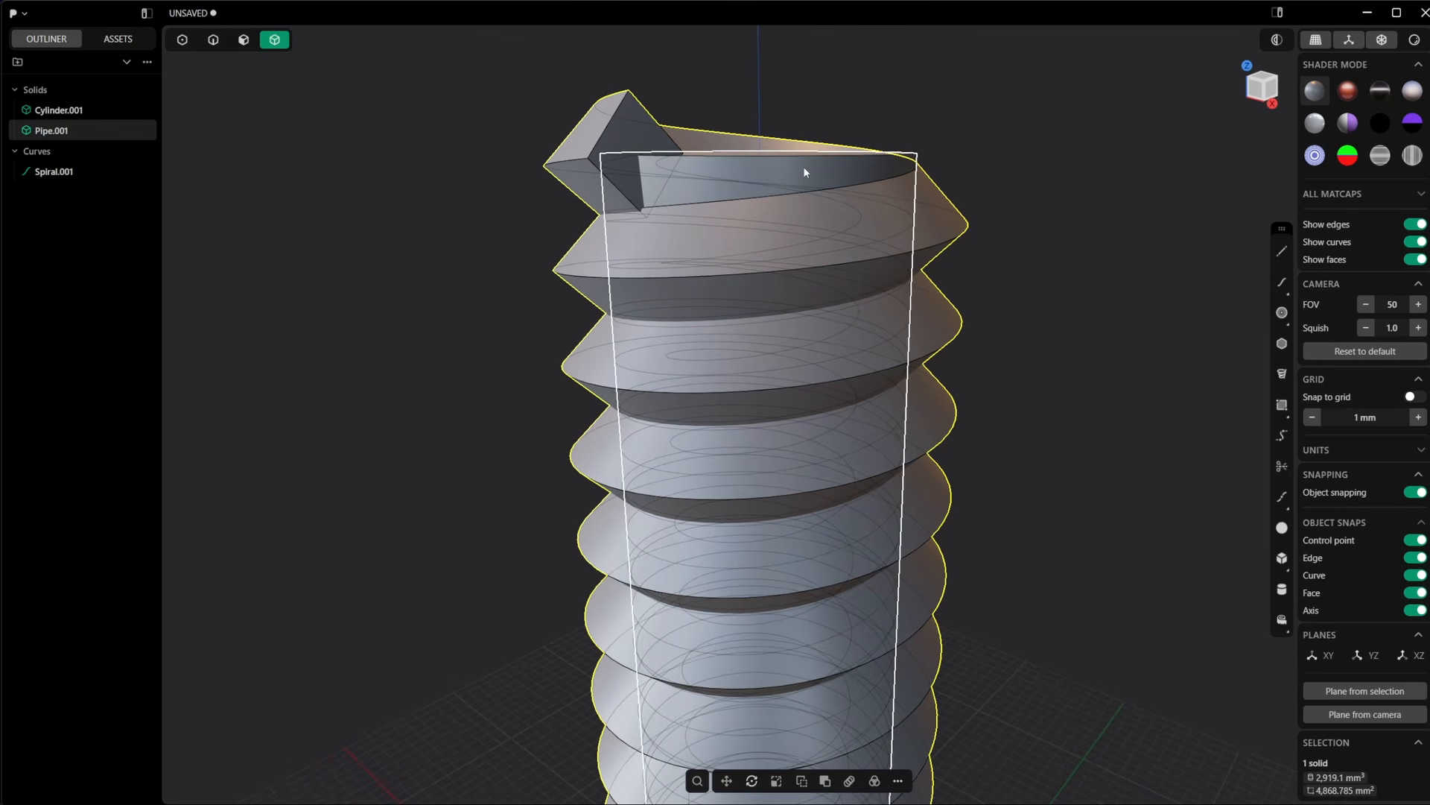
{"action": "left_click", "coordinate": [804, 168]}
{"action": "key", "text": "ctrl+d"}
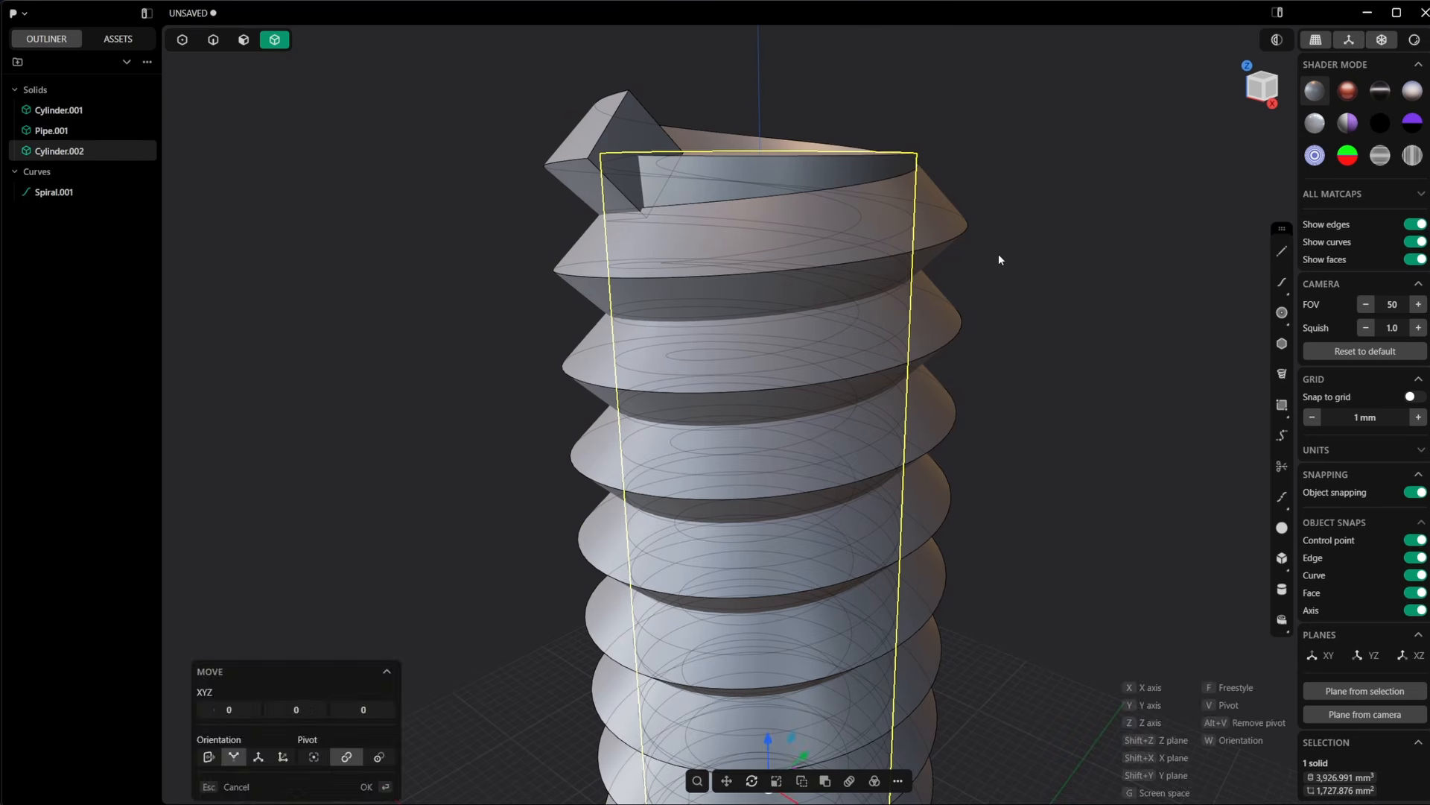
{"action": "key", "text": "Return"}
{"action": "left_click", "coordinate": [105, 151]}
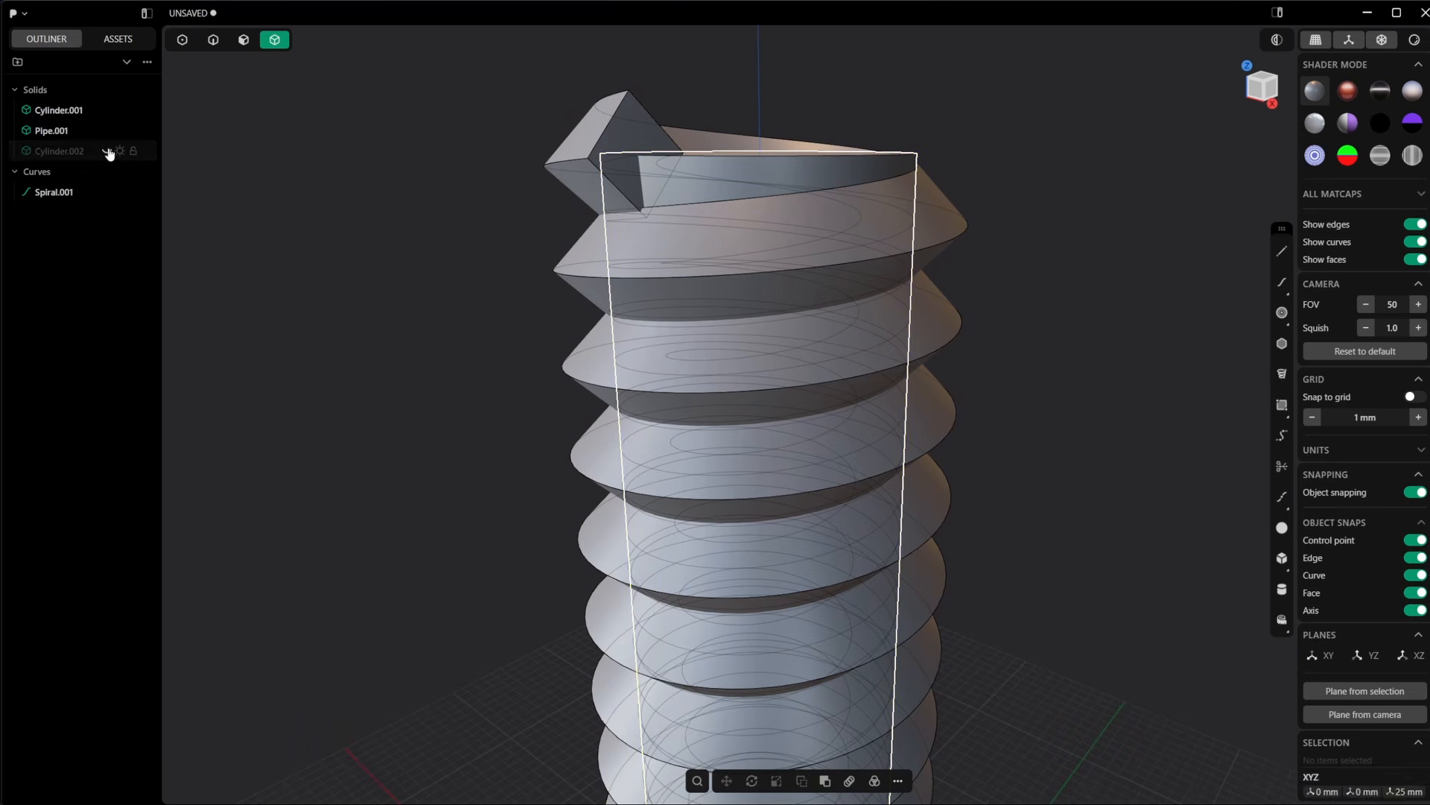
Push the original cylinder's side face outward by 0.3 mm
{"action": "left_click", "coordinate": [802, 173]}
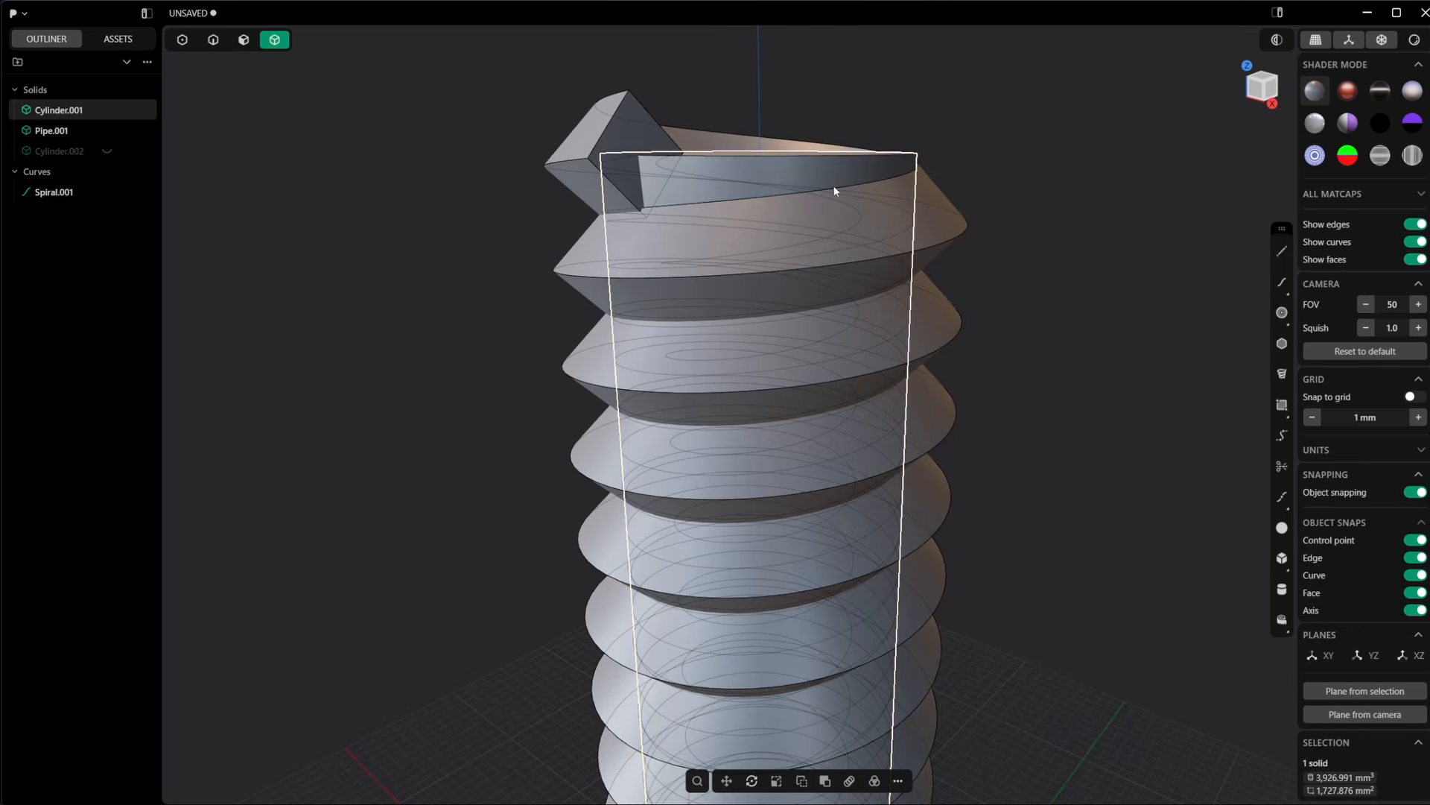
{"action": "key", "text": "3"}
{"action": "left_click", "coordinate": [829, 172]}
{"action": "middle_click_drag", "start_coordinate": [830, 171], "coordinate": [859, 180]}
{"action": "left_click_drag", "start_coordinate": [860, 176], "coordinate": [869, 178]}
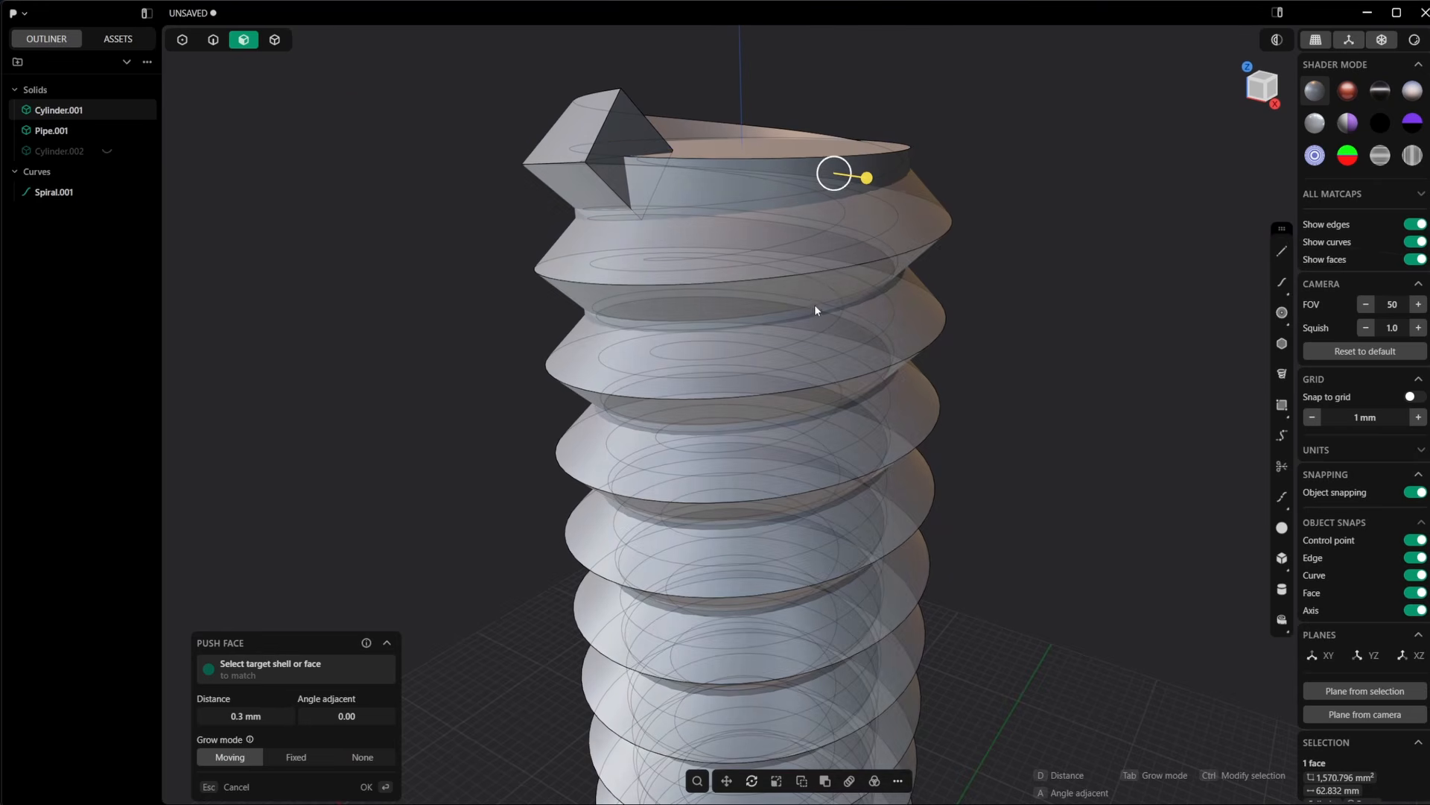
{"action": "middle_click_drag", "start_coordinate": [964, 299], "coordinate": [1005, 289]}
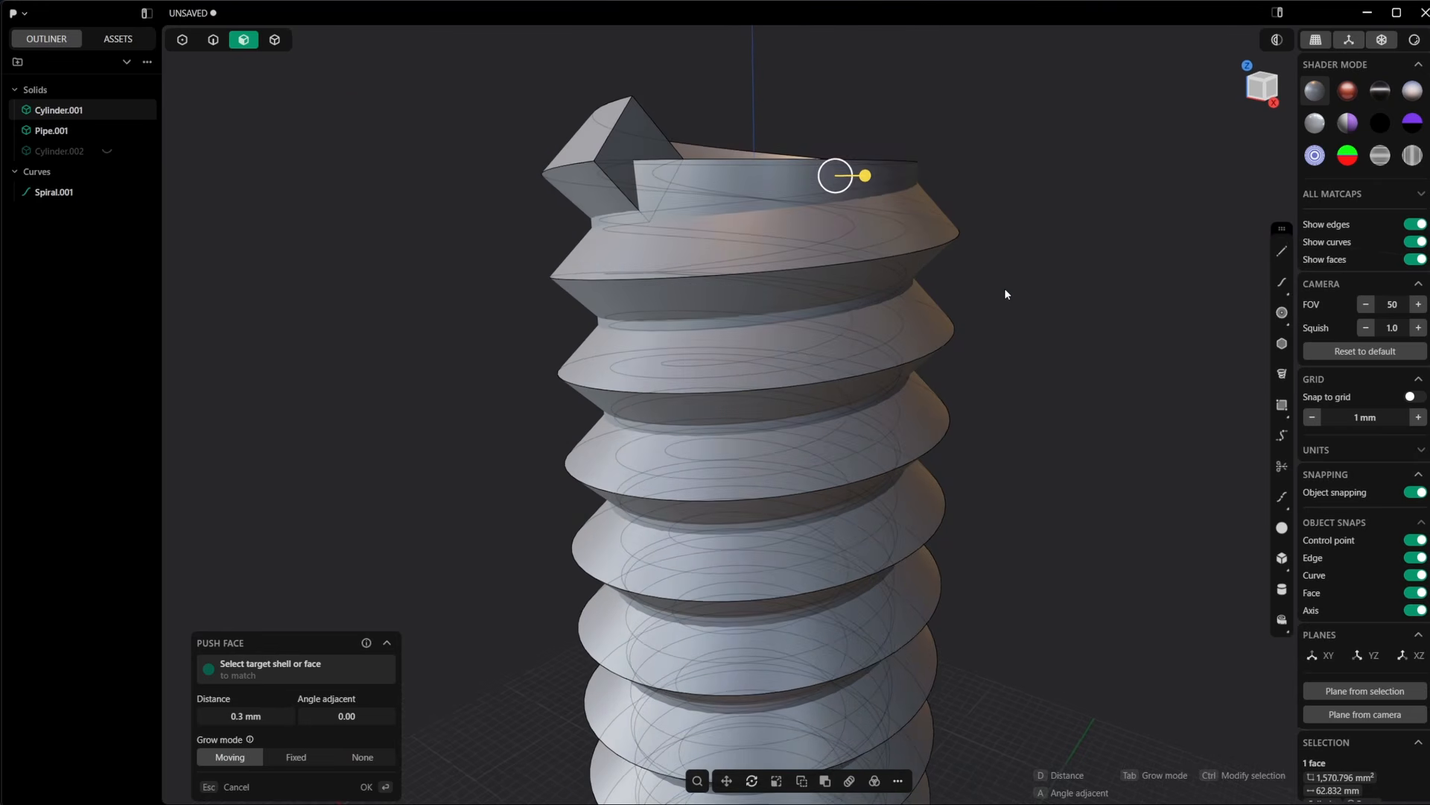
{"action": "key", "text": "Return"}
Join the cylinder and the thread pipe into one solid with a Boolean union
{"action": "key", "text": "4"}
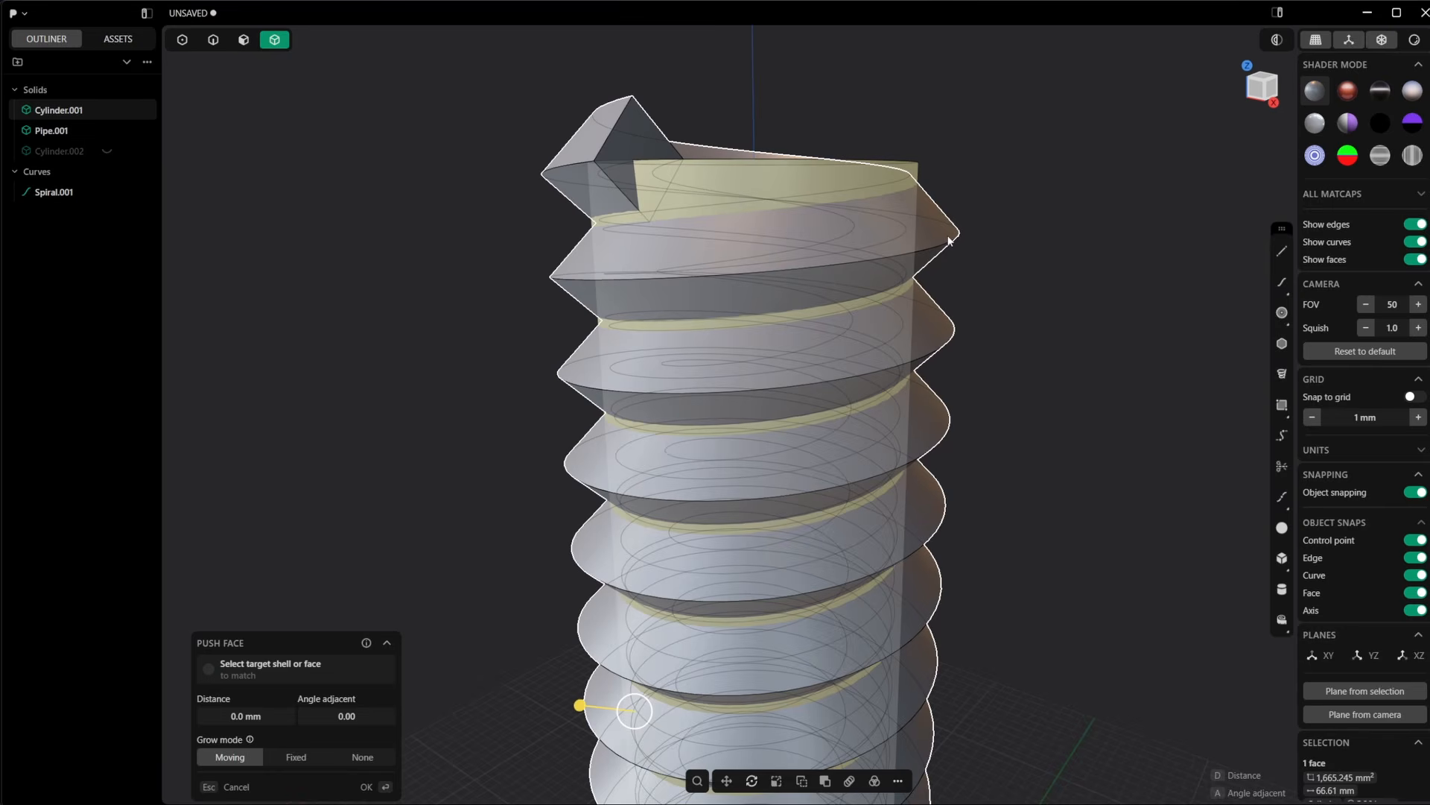
{"action": "left_click", "coordinate": [844, 184]}
{"action": "left_click", "coordinate": [844, 185], "text": "shift"}
{"action": "key", "text": "q"}
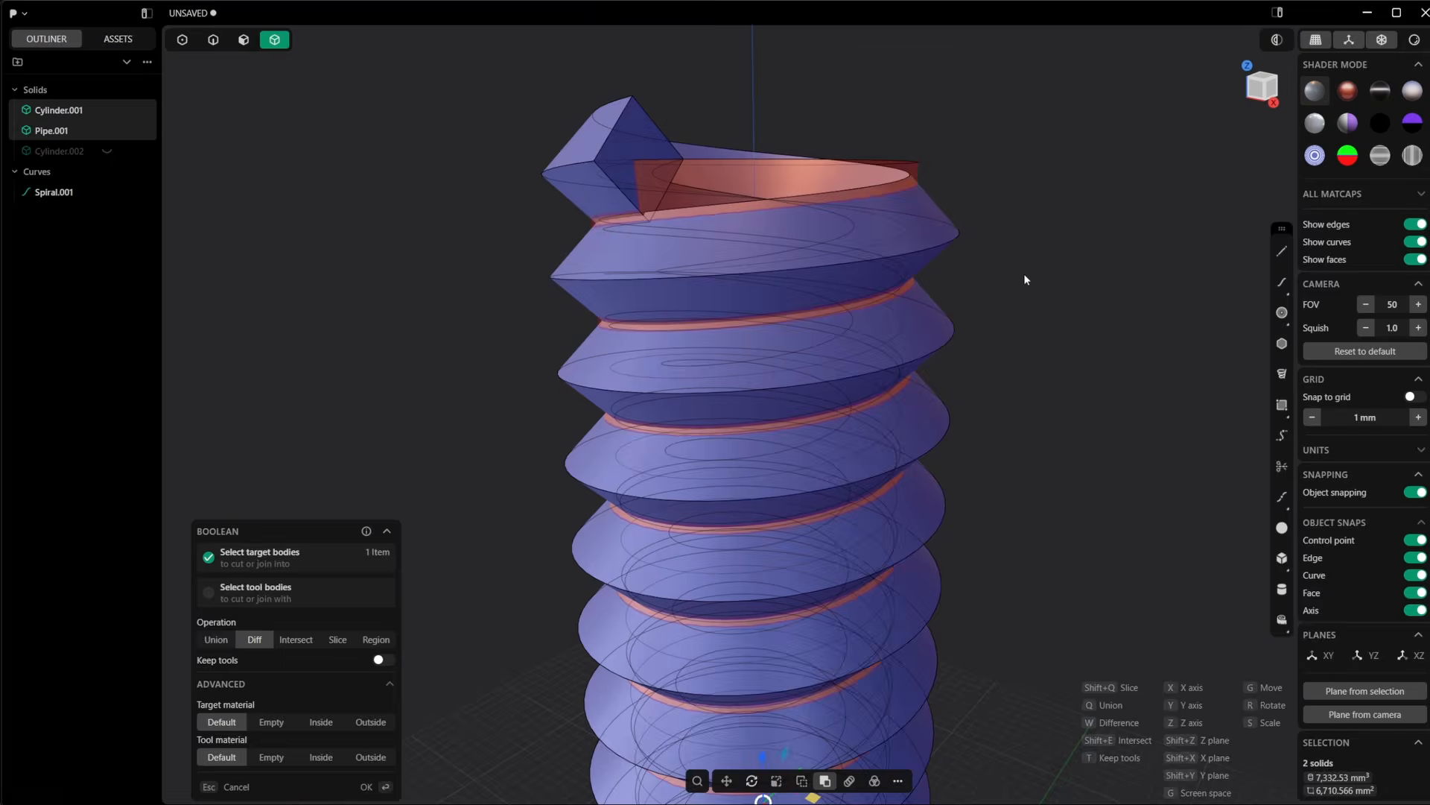
{"action": "key", "text": "q"}
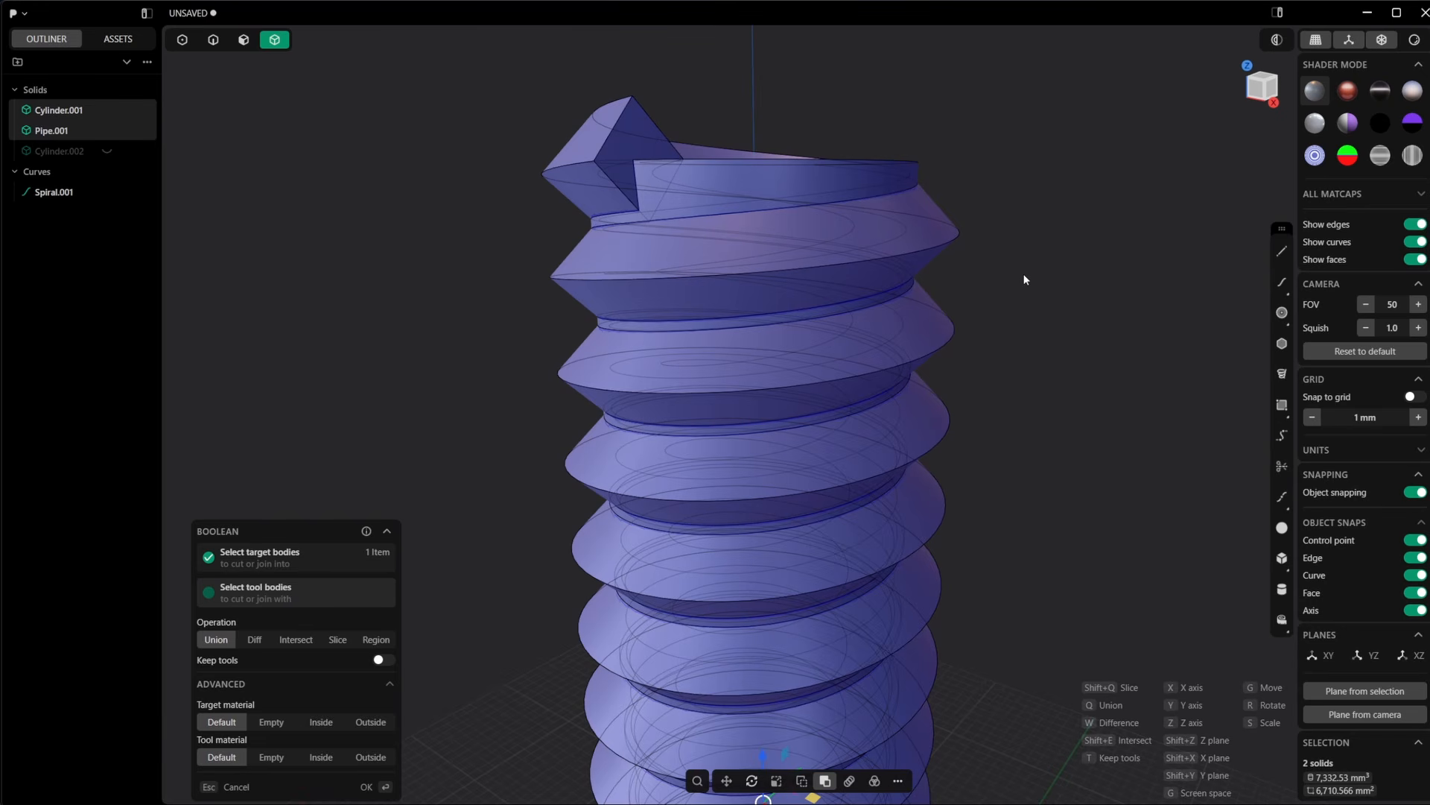
{"action": "key", "text": "Return"}
Chamfer the sharp outer helical edge of the thread slightly along its full length
{"action": "middle_click_drag", "start_coordinate": [942, 346], "coordinate": [881, 339]}
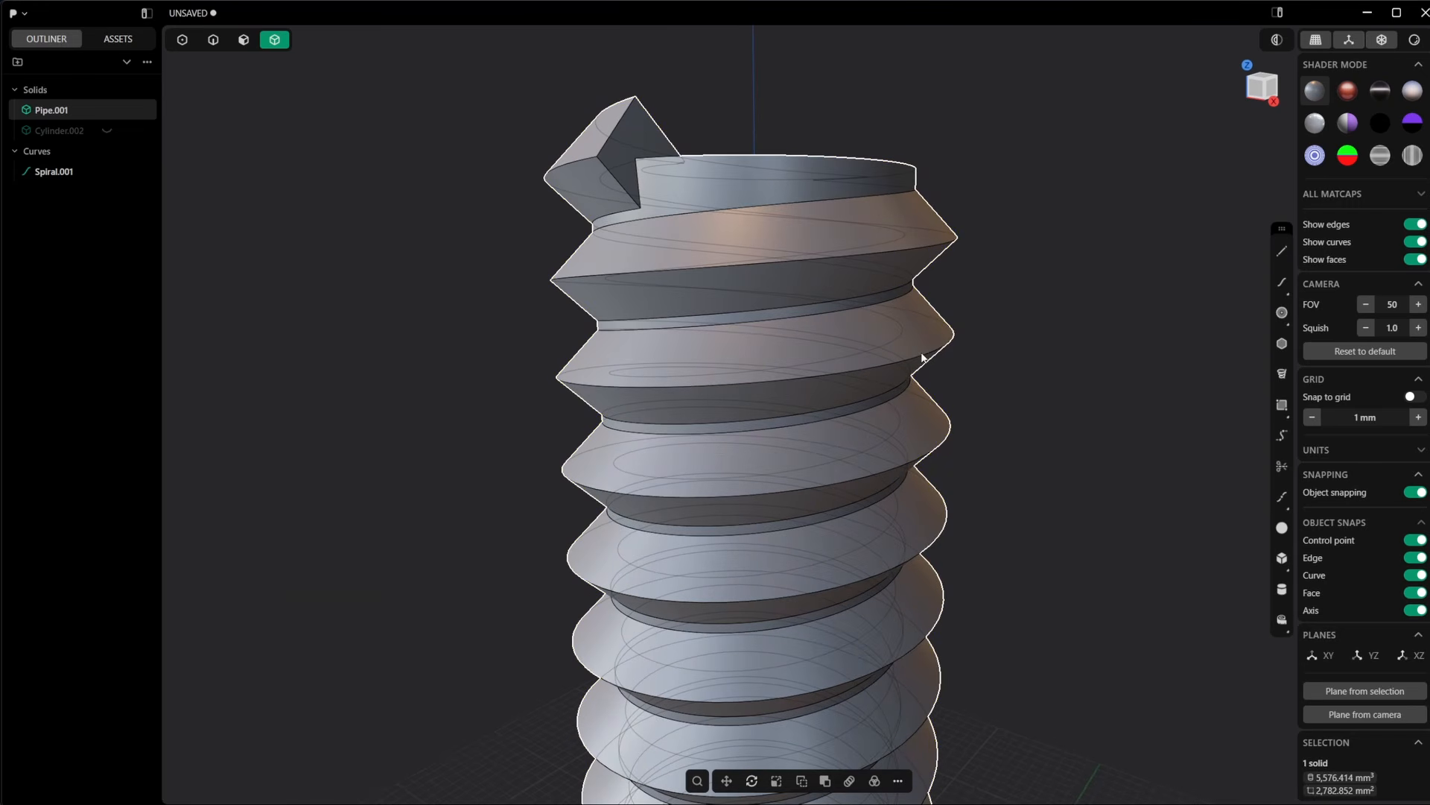
{"action": "key", "text": "2"}
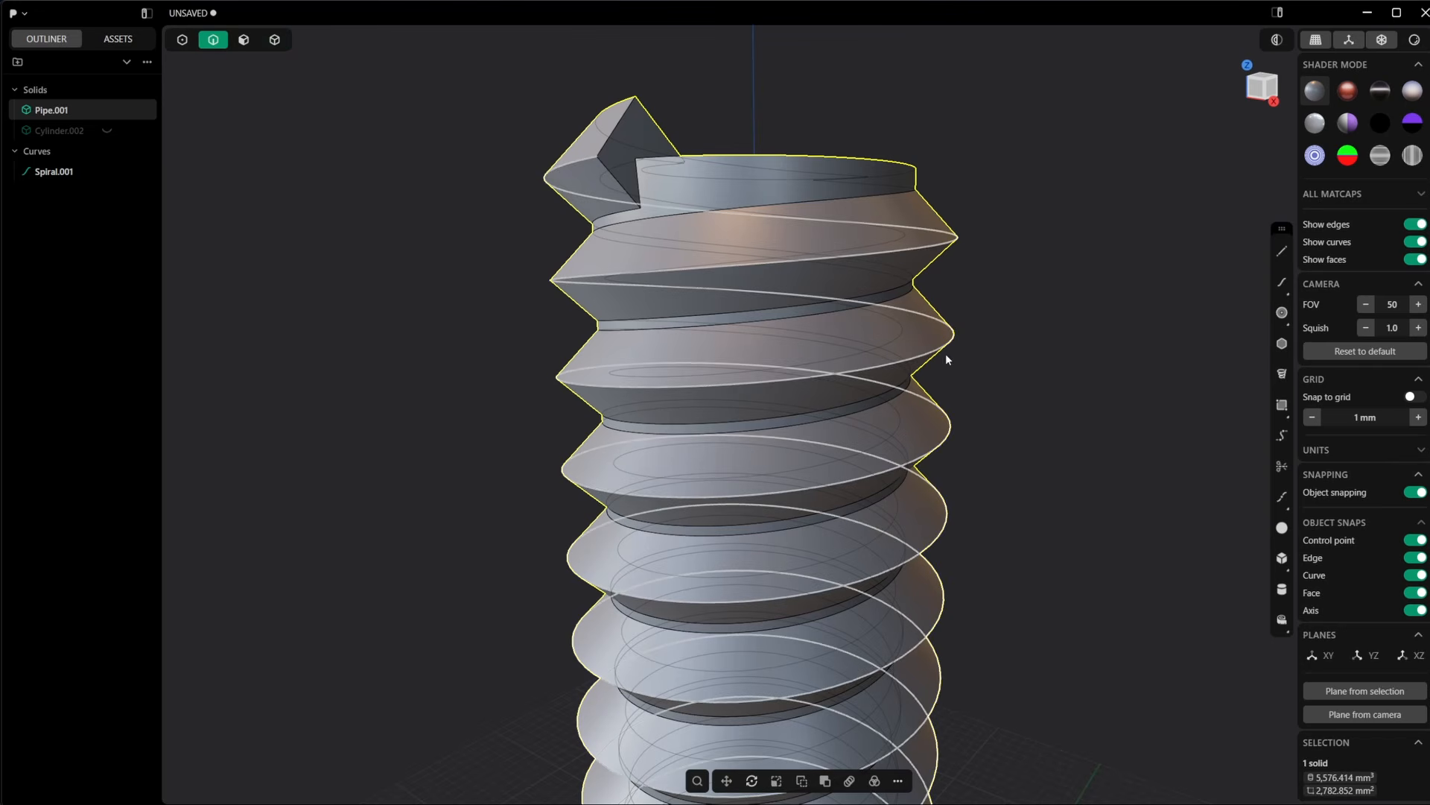
{"action": "left_click", "coordinate": [928, 355]}
{"action": "key", "text": "f"}
{"action": "left_click_drag", "start_coordinate": [928, 354], "coordinate": [923, 353]}
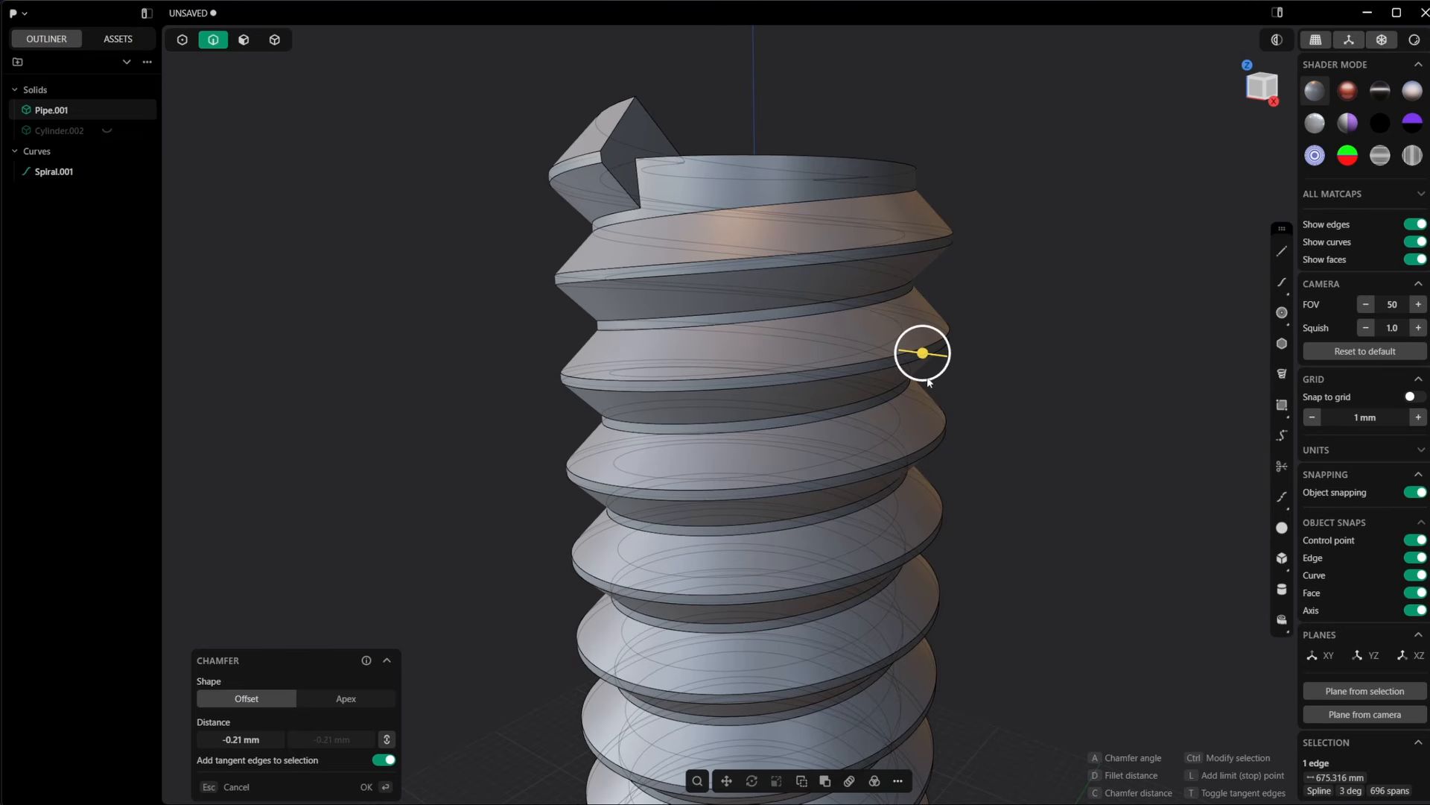
{"action": "left_click_drag", "start_coordinate": [923, 353], "coordinate": [929, 358]}
{"action": "key", "text": "Return"}
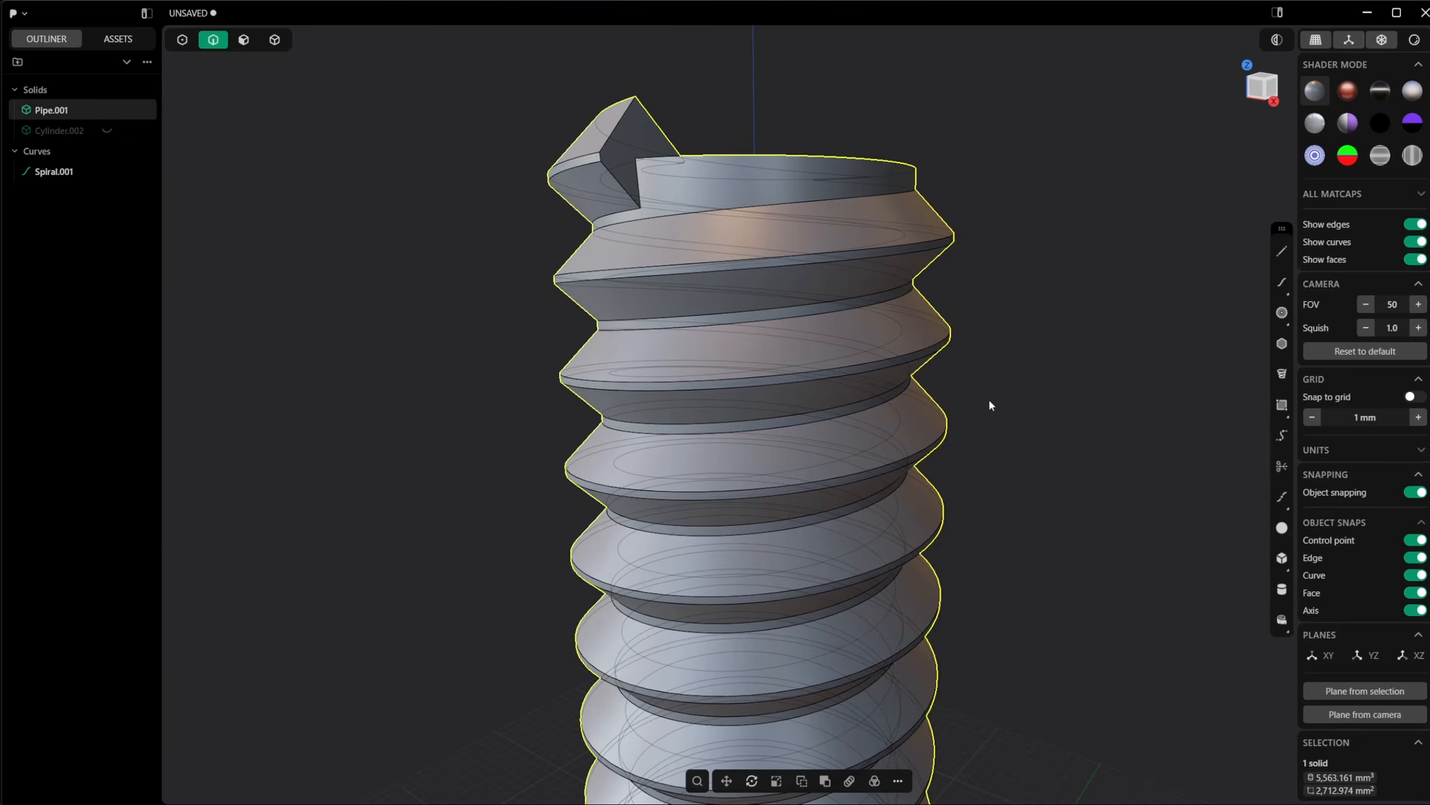
{"action": "scroll", "coordinate": [1047, 603], "scroll_direction": "down", "scroll_amount": 3}
{"action": "middle_click_drag", "start_coordinate": [1047, 604], "coordinate": [964, 313], "text": "shift"}
{"action": "scroll", "coordinate": [963, 333], "scroll_direction": "down", "scroll_amount": 3}
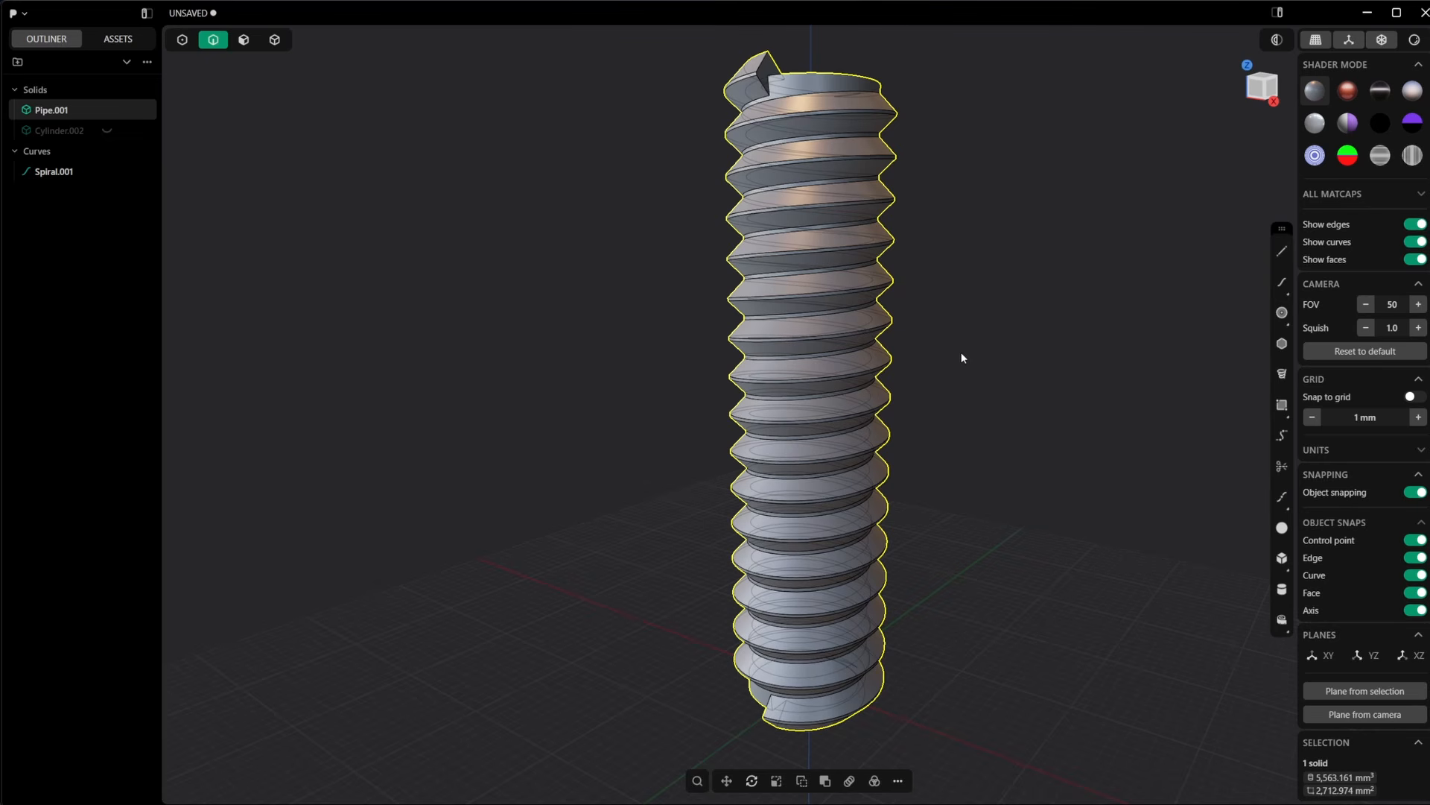
Turn on grid snapping and sketch a rectangle about 20 by 30 mm in the front view, spanning the threaded shaft's middle
{"action": "left_click", "coordinate": [1260, 94]}
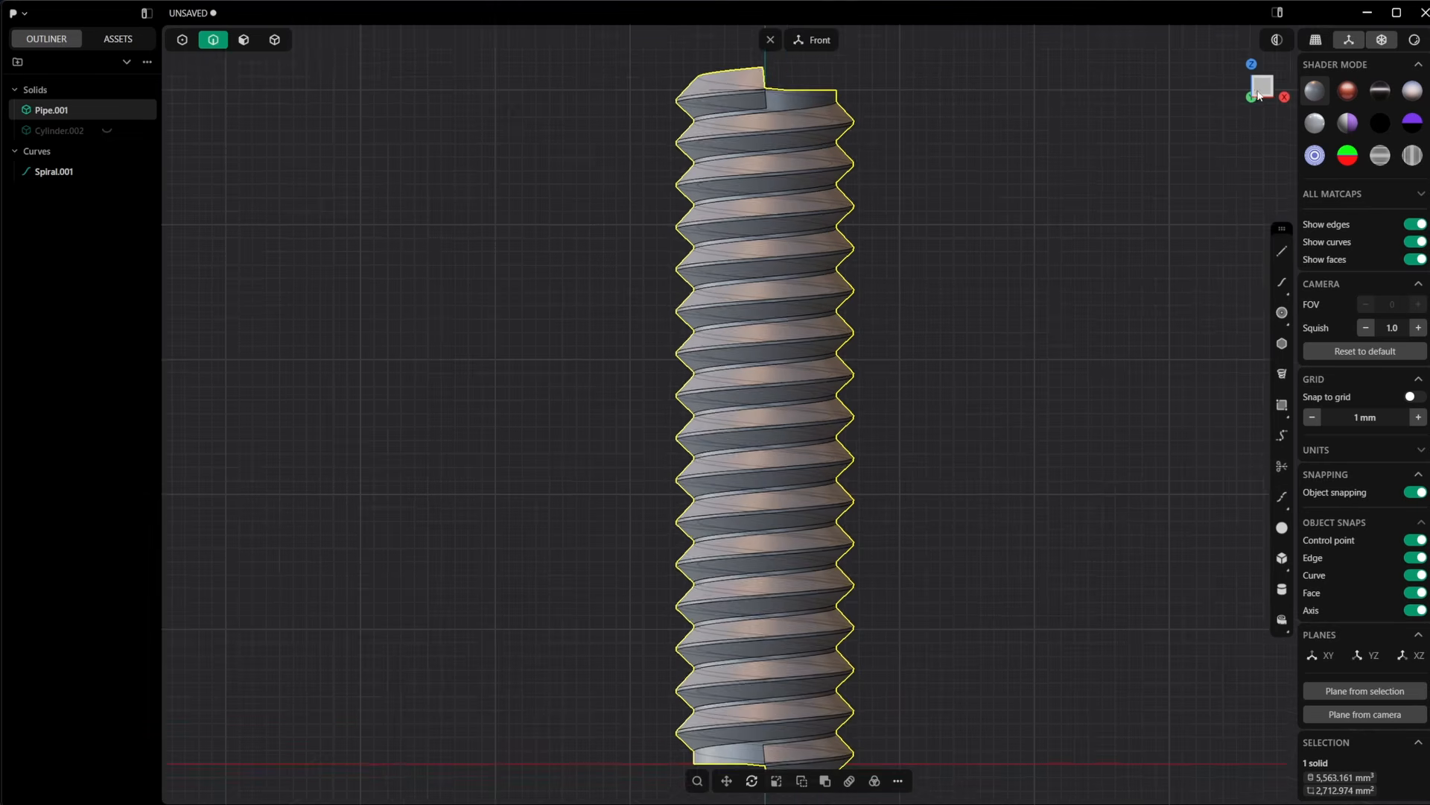
{"action": "scroll", "coordinate": [1098, 468], "scroll_direction": "down", "scroll_amount": 2}
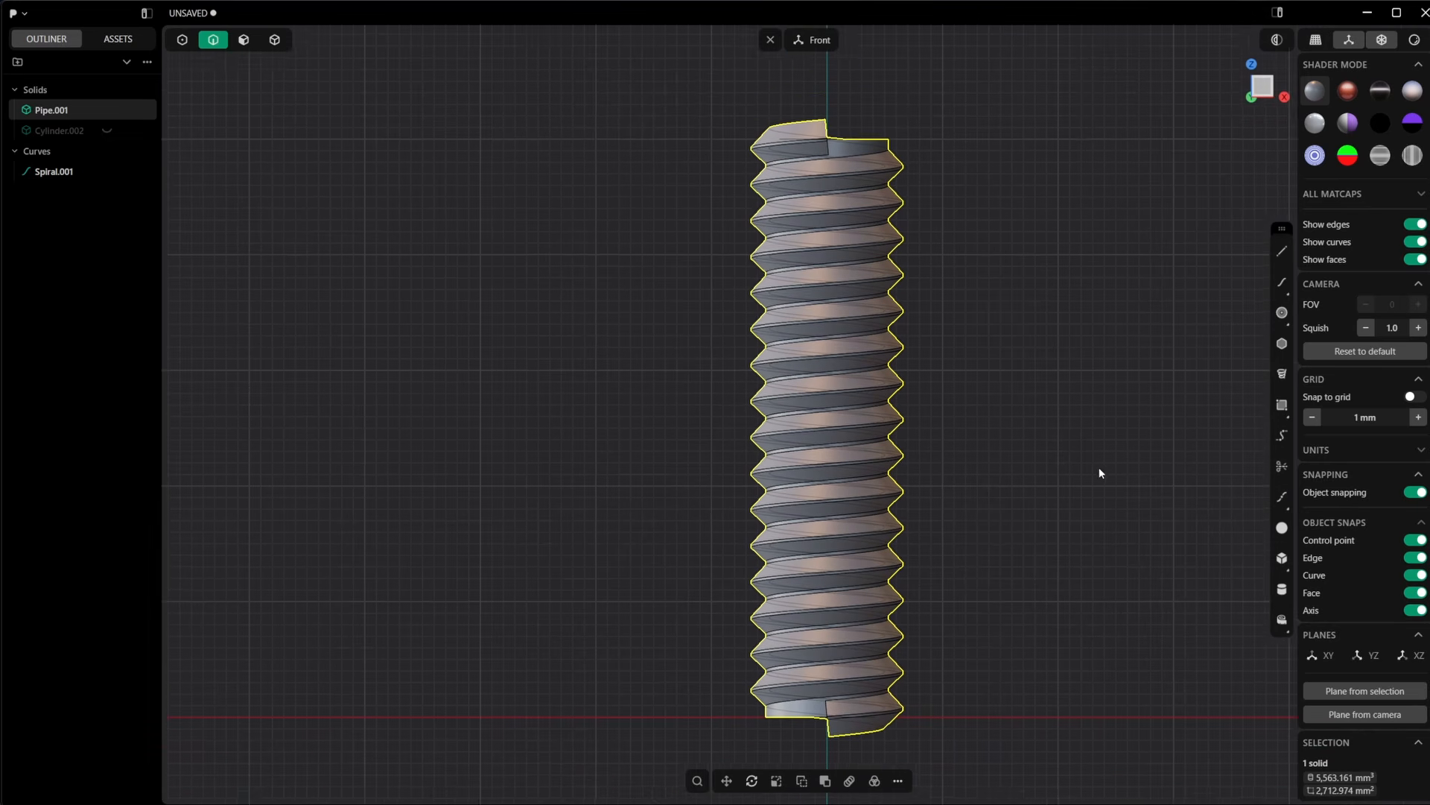
{"action": "left_click", "coordinate": [1281, 408]}
{"action": "left_click", "coordinate": [1412, 397]}
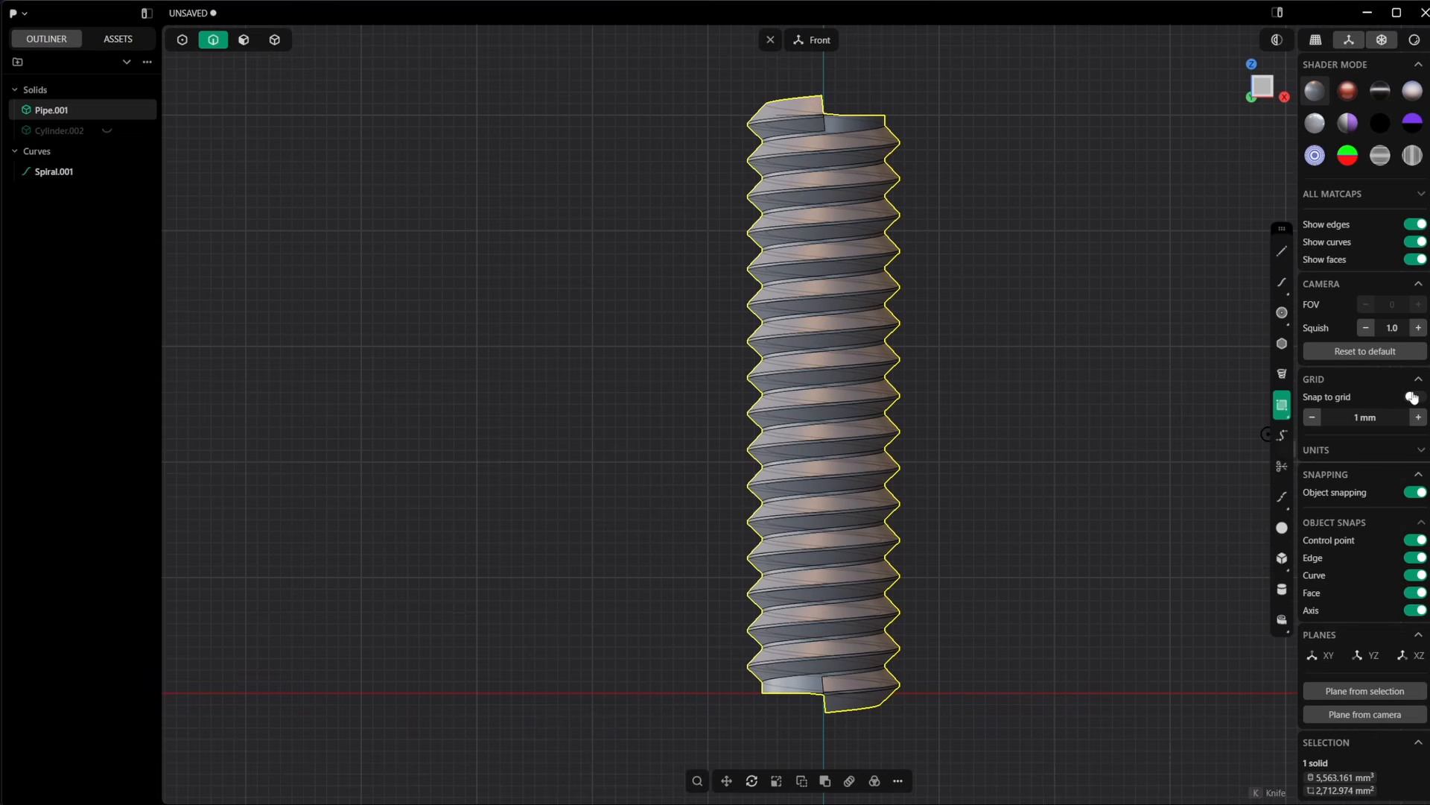
{"action": "left_click", "coordinate": [708, 577]}
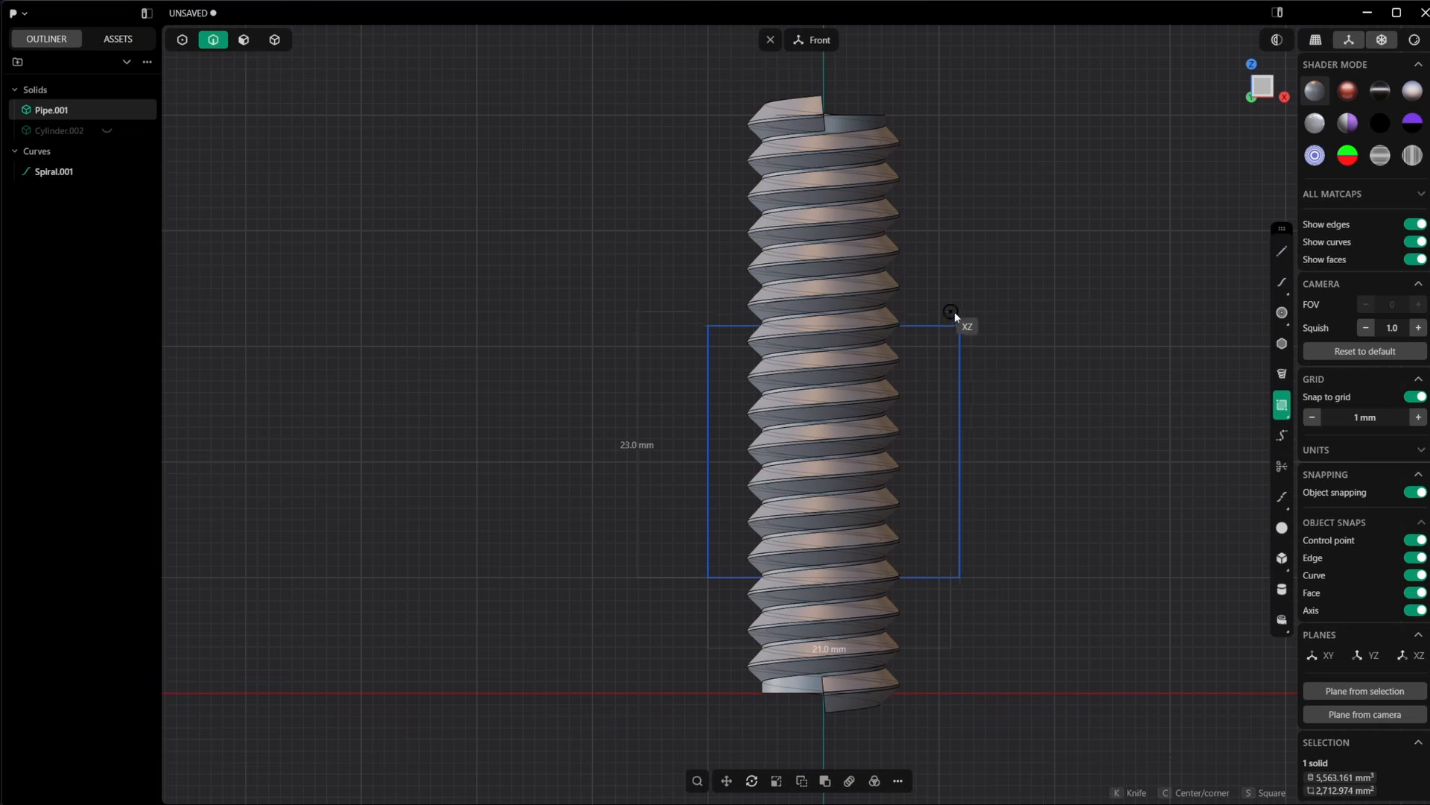
{"action": "left_click", "coordinate": [938, 232]}
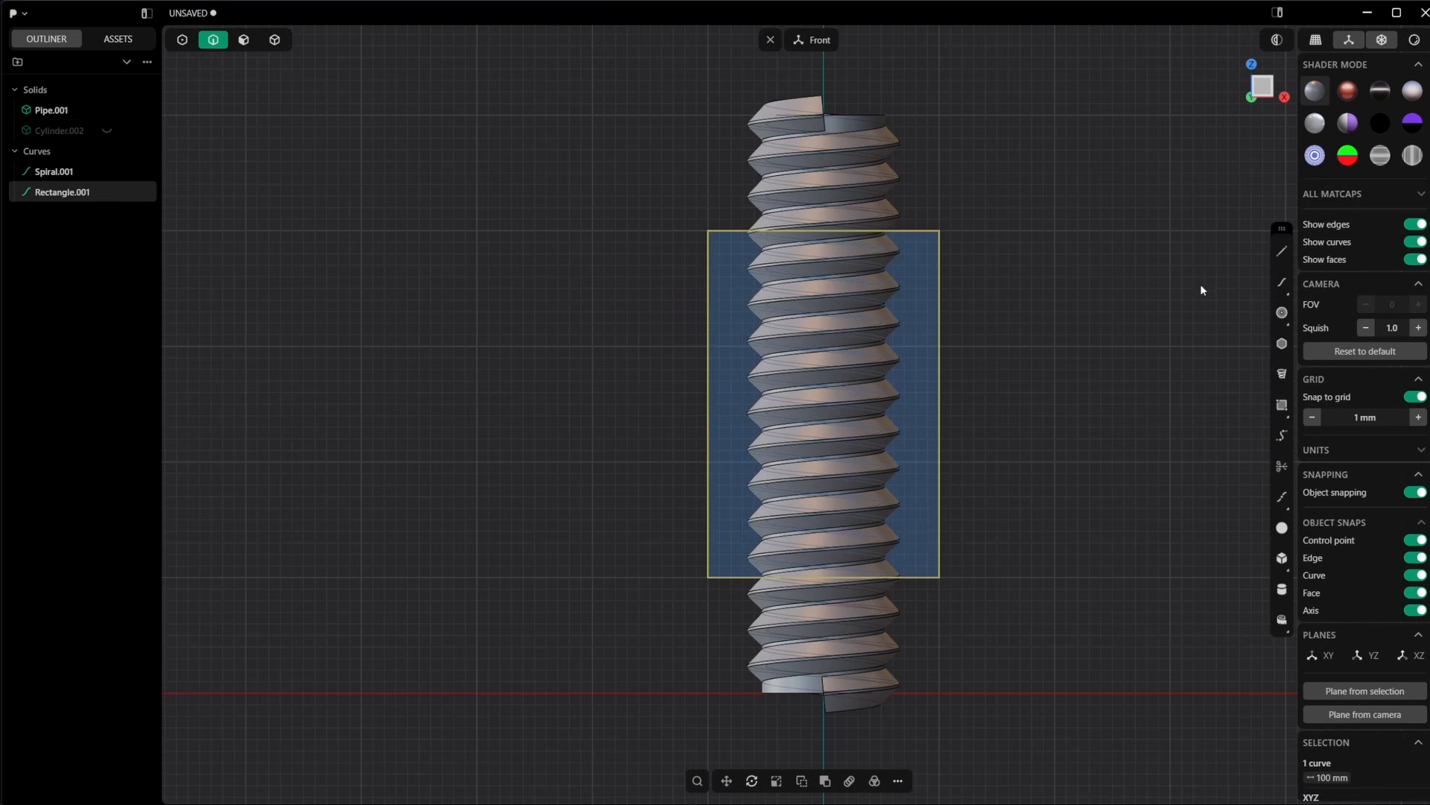
Cut the threaded shaft using the rectangle as the cutter
{"action": "key", "text": "c"}
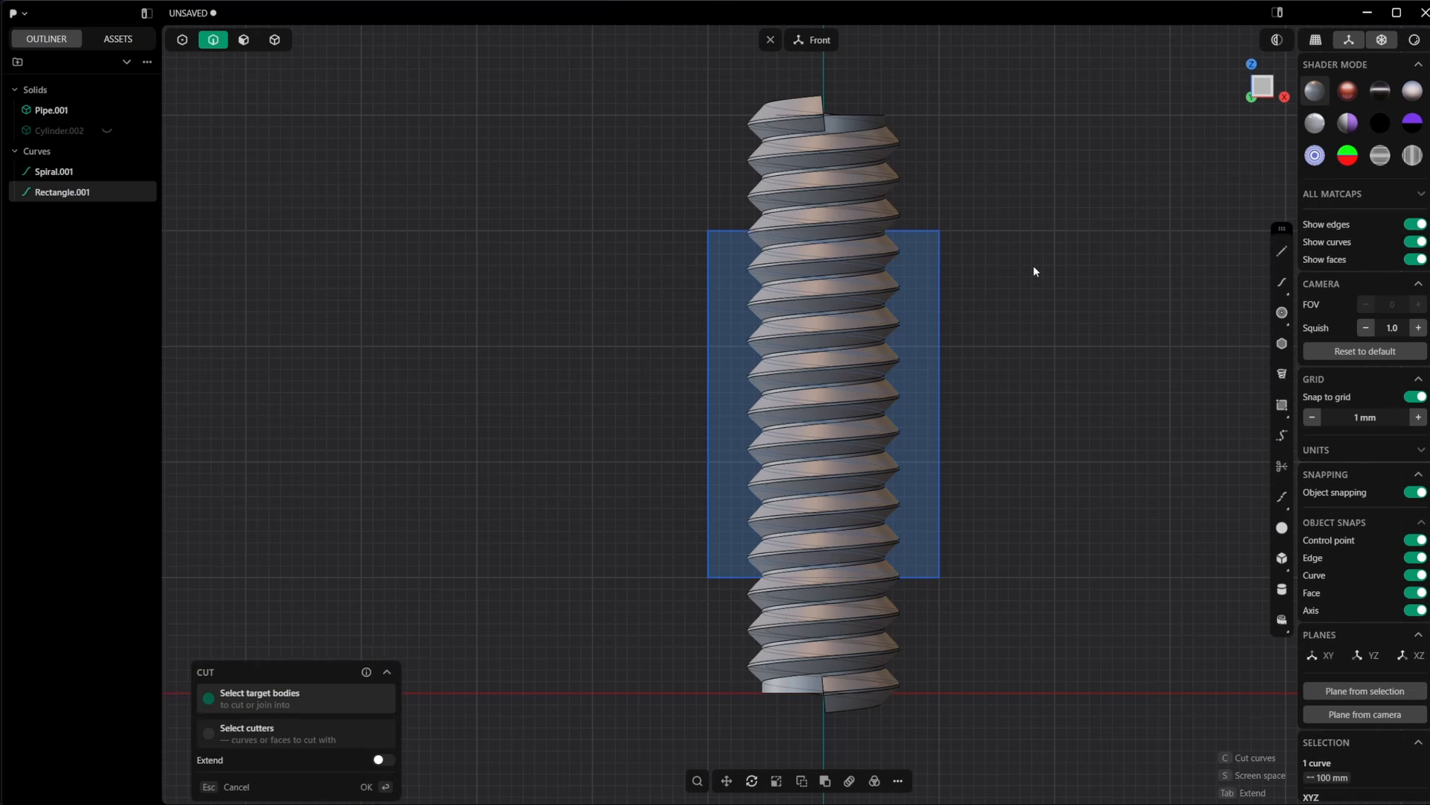
{"action": "left_click", "coordinate": [873, 187]}
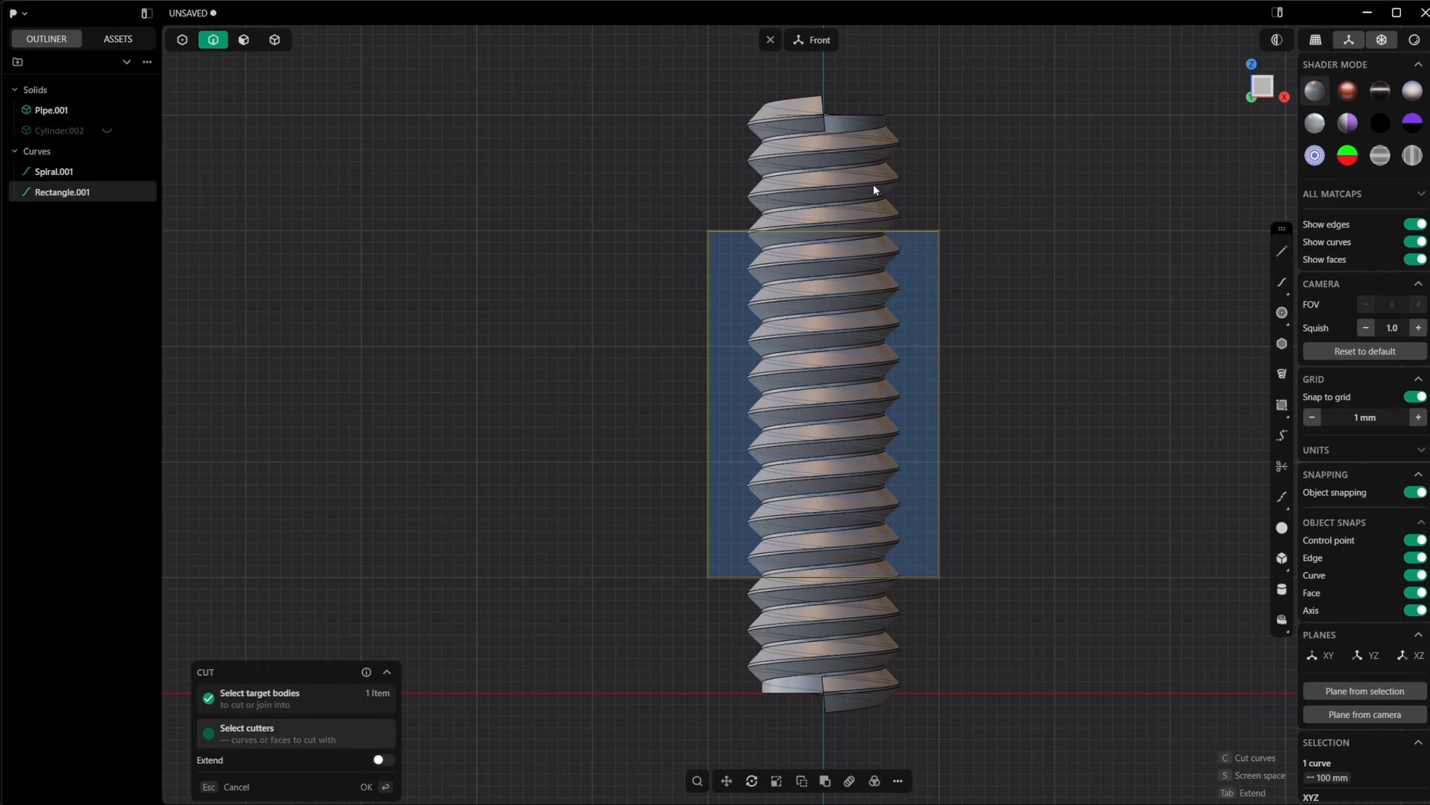
{"action": "key", "text": "Return"}
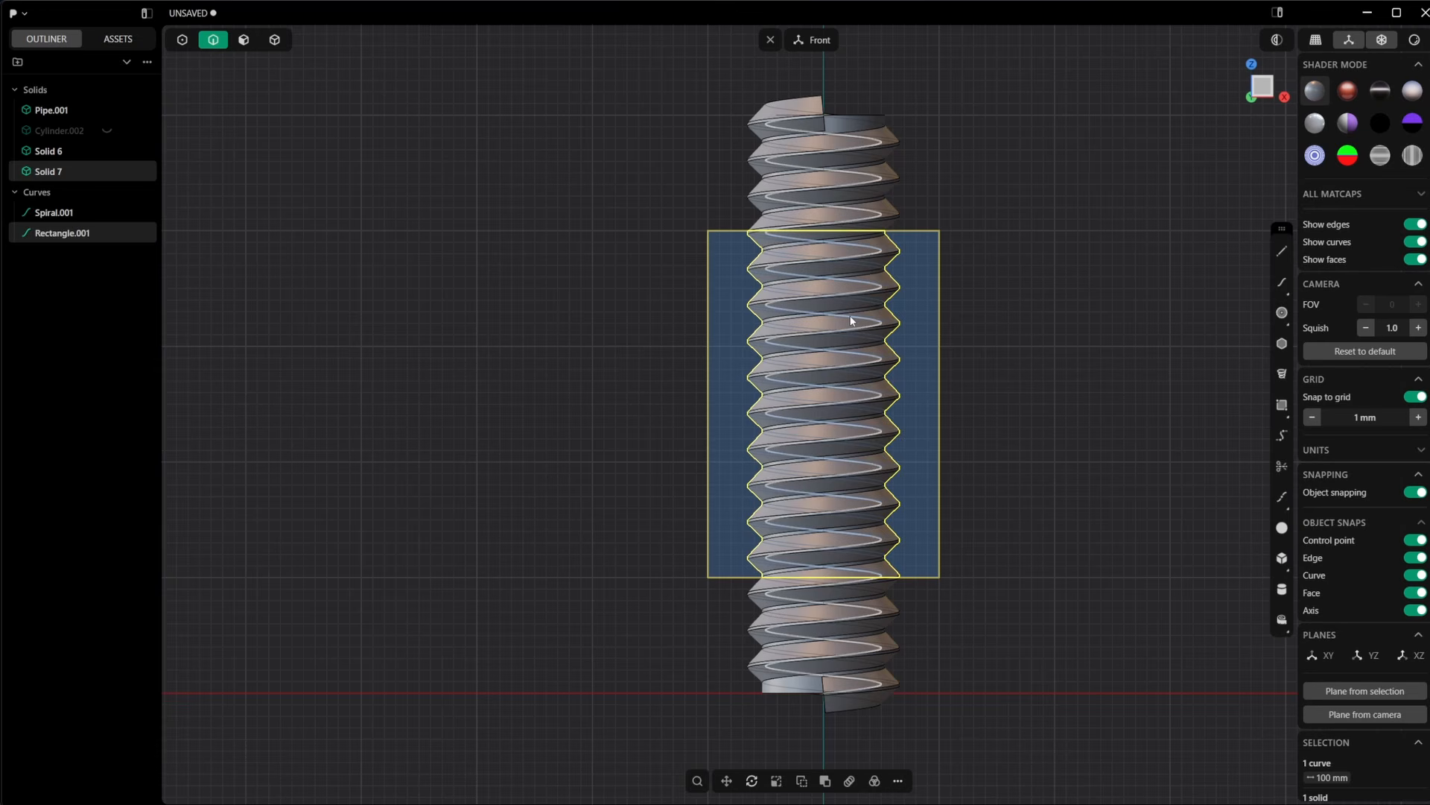
Isolate the middle section of the cut threaded shaft
{"action": "key", "text": "4"}
{"action": "left_click", "coordinate": [856, 267]}
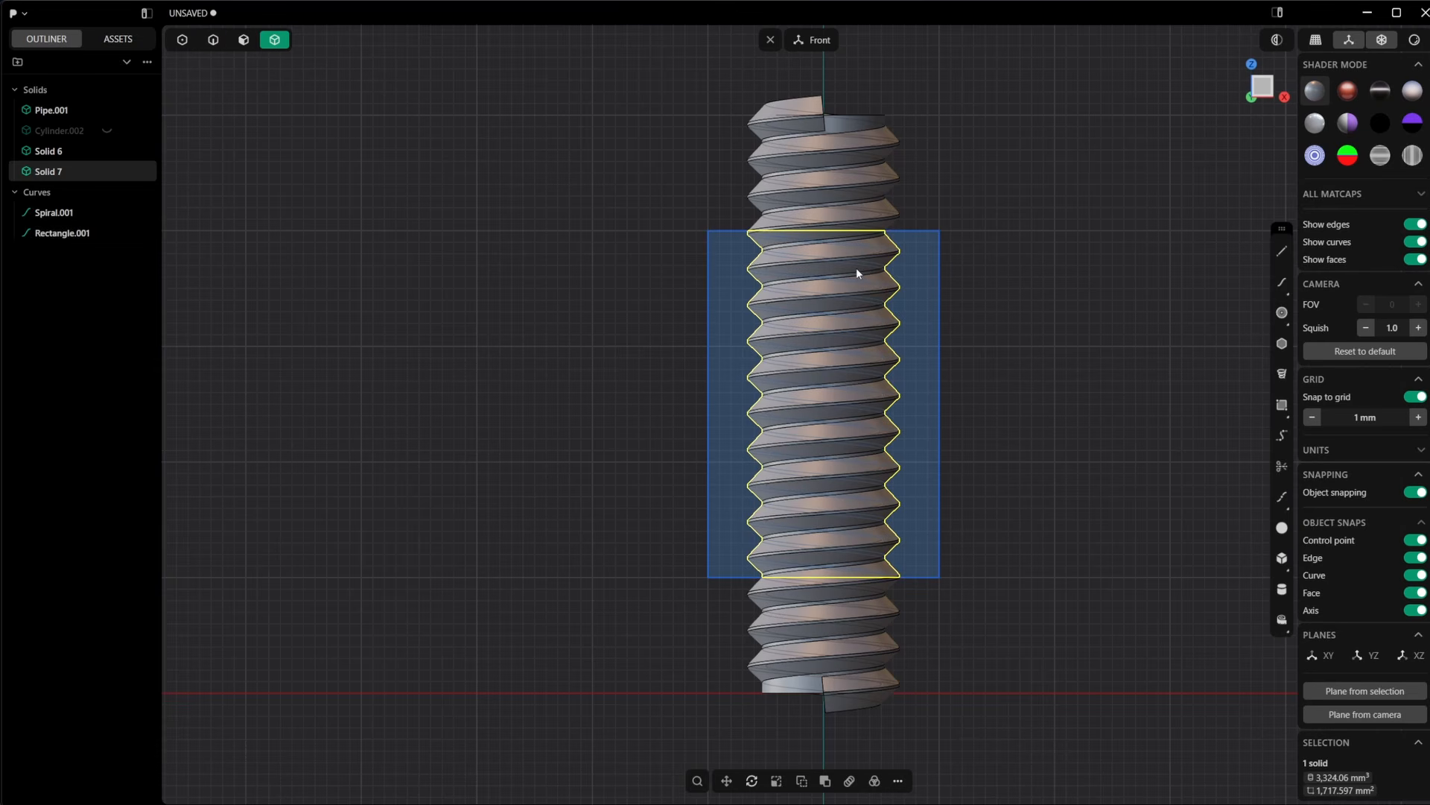
{"action": "key", "text": "slash"}
{"action": "middle_click_drag", "start_coordinate": [894, 255], "coordinate": [828, 73]}
{"action": "key", "text": "slash"}
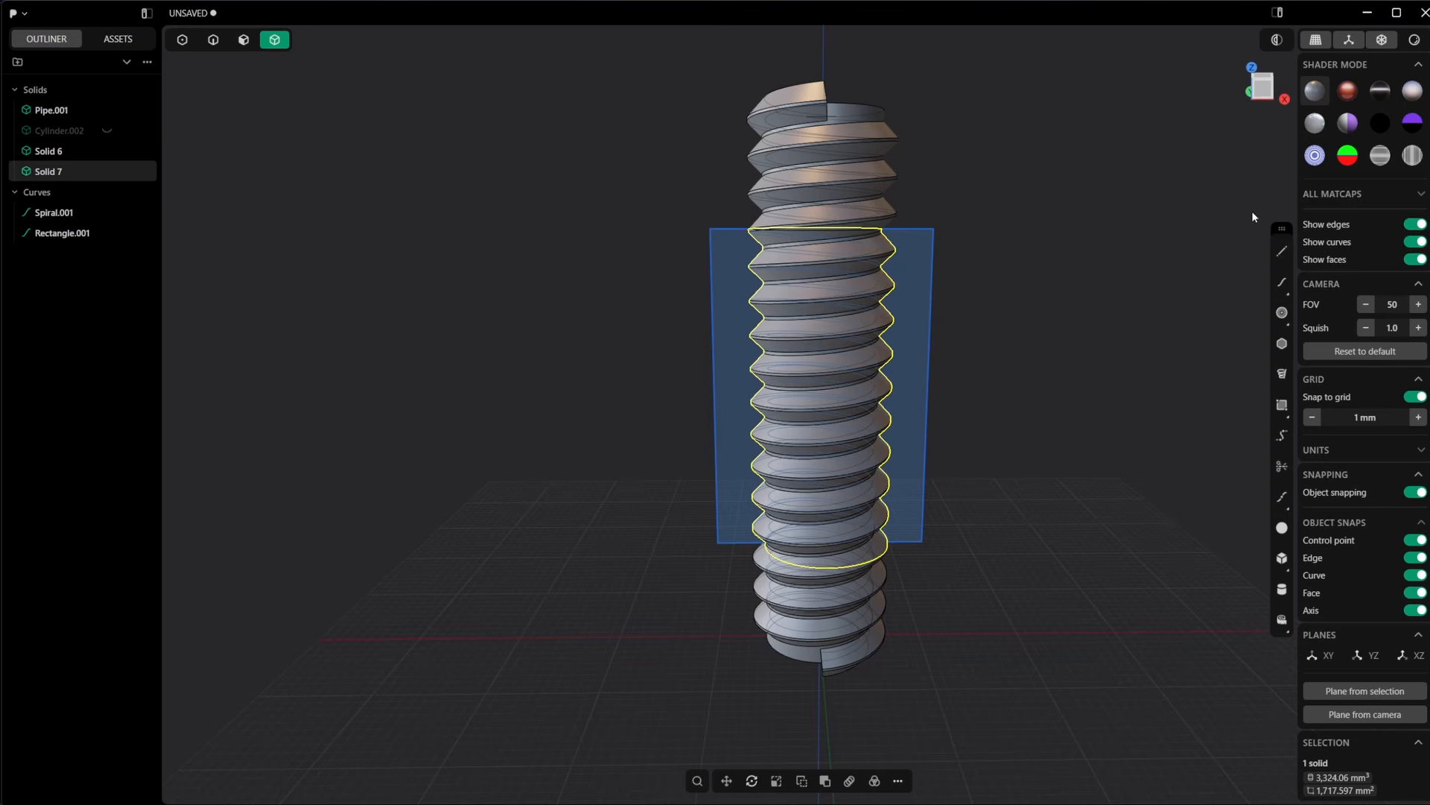
{"action": "key", "text": "slash"}
Draw a line about 12.8 mm long from the vertical axis 5 mm above the isolated section, sloping down outward at 55 degrees
{"action": "left_click", "coordinate": [1264, 87]}
{"action": "scroll", "coordinate": [1051, 260], "scroll_direction": "up", "scroll_amount": 3}
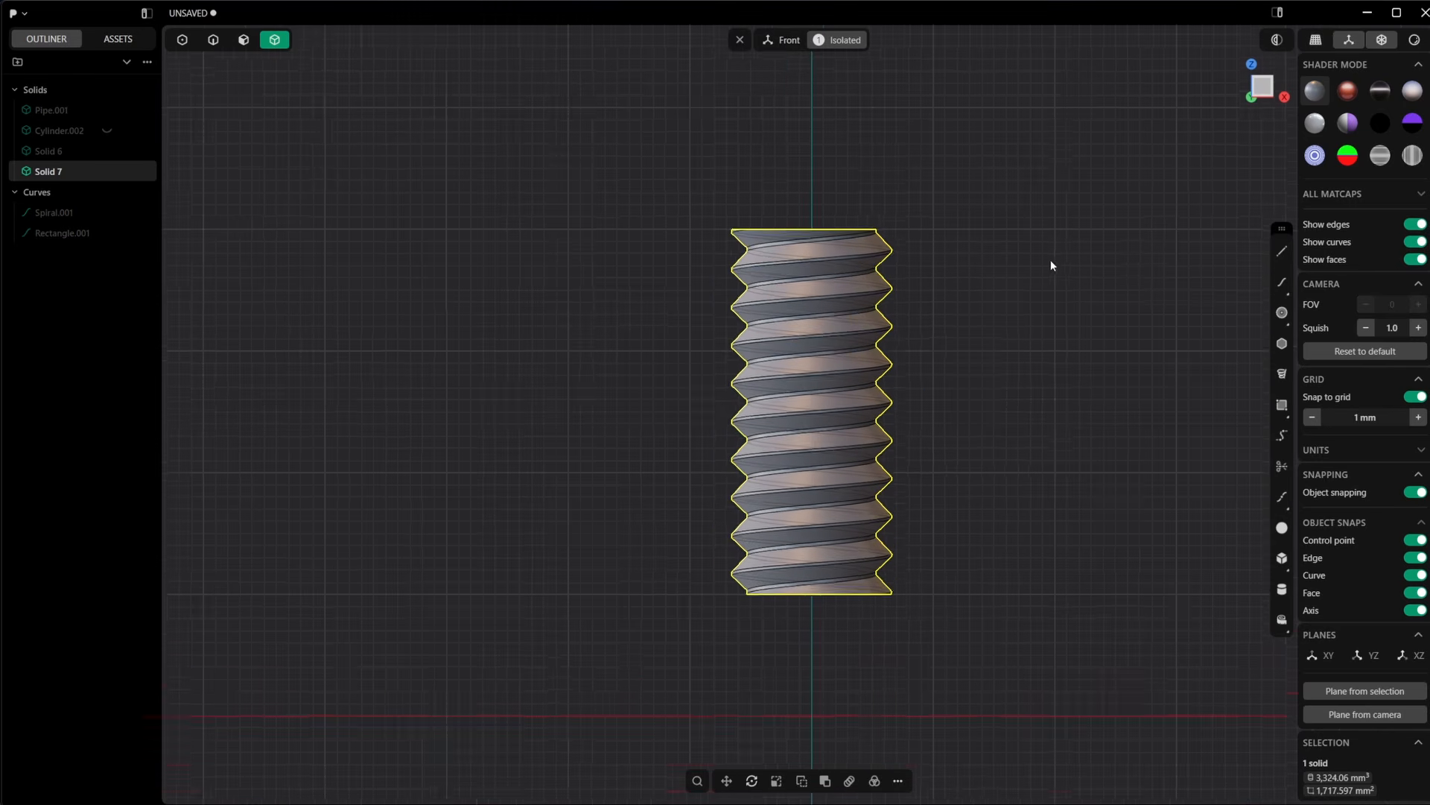
{"action": "left_click", "coordinate": [1282, 251]}
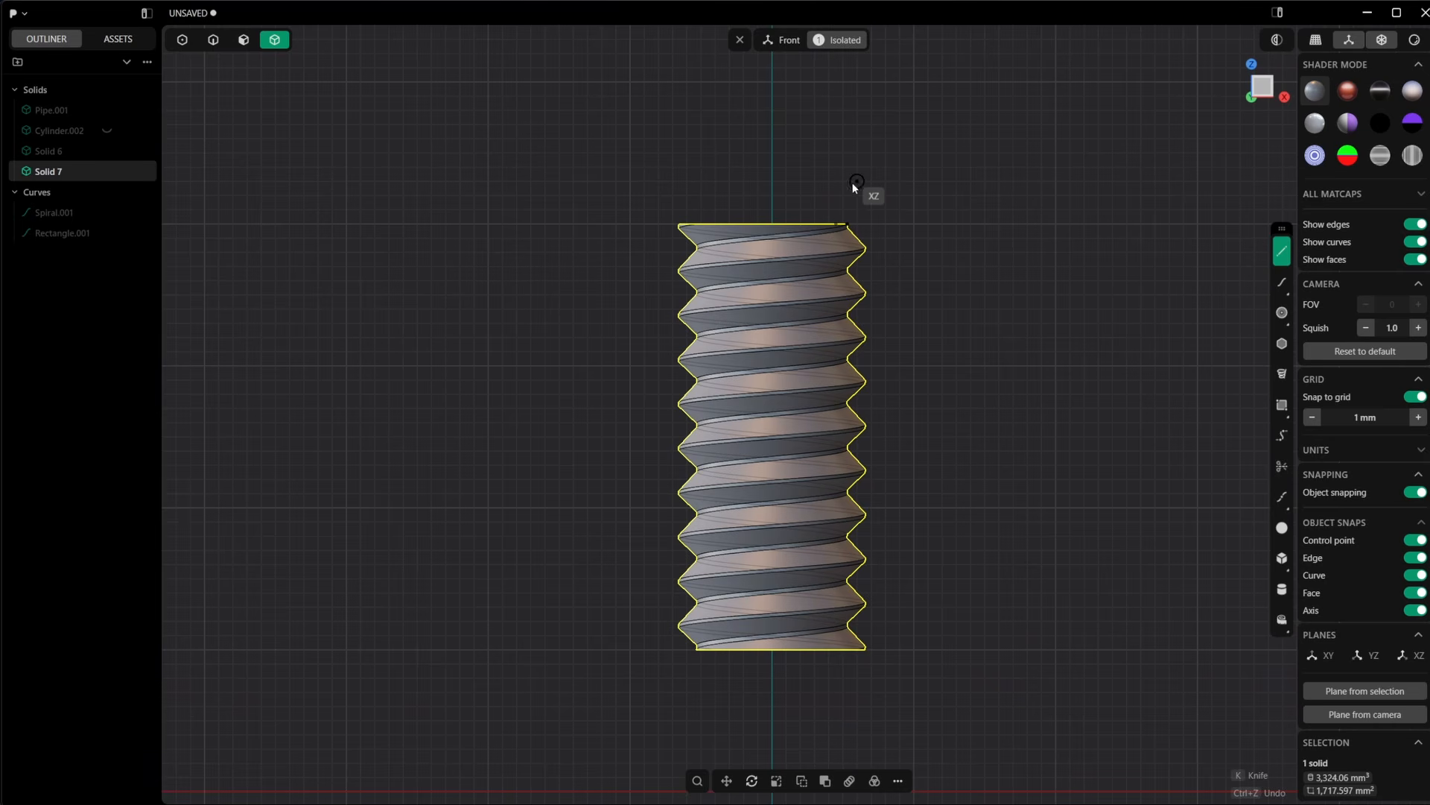
{"action": "left_click", "coordinate": [772, 153]}
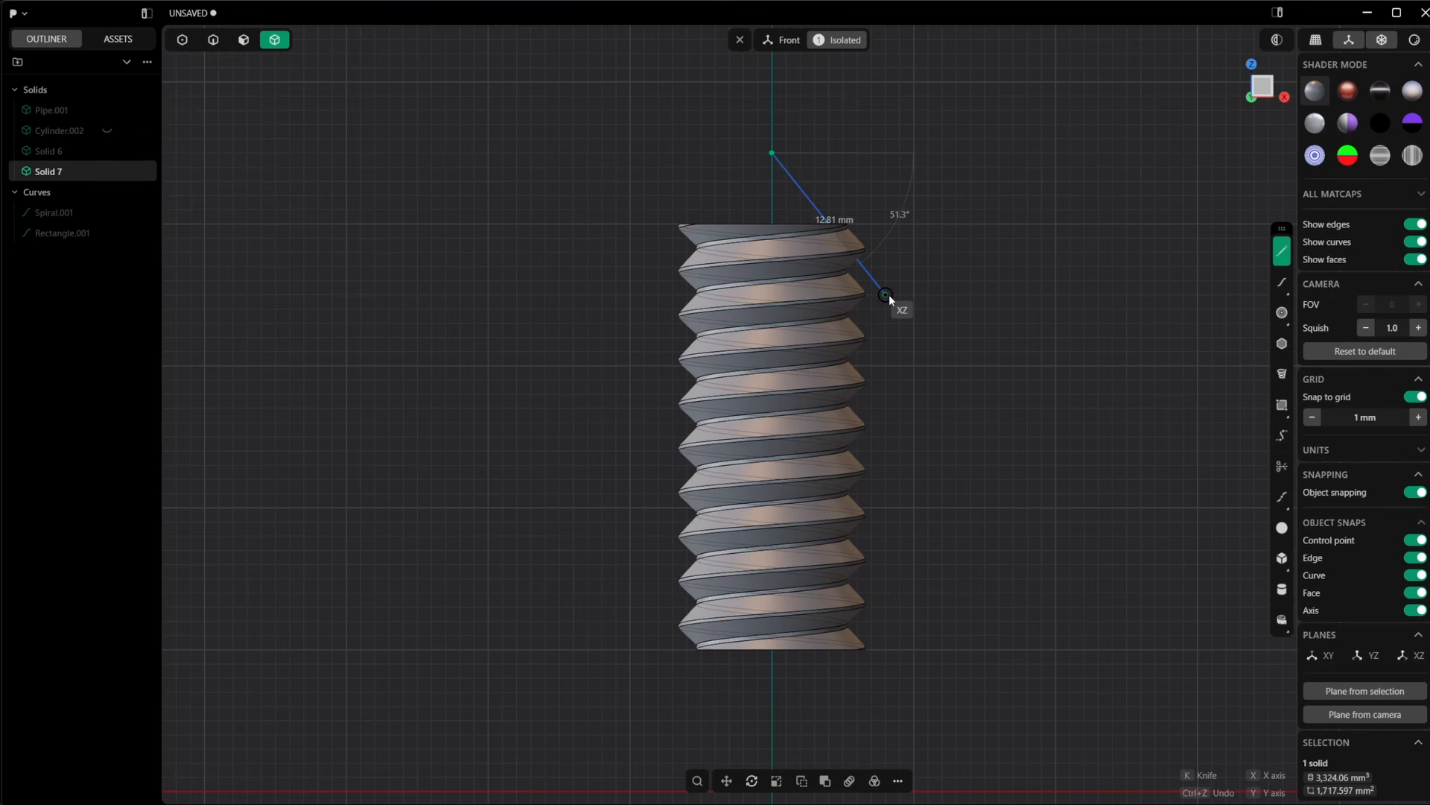
{"action": "key", "text": "Tab"}
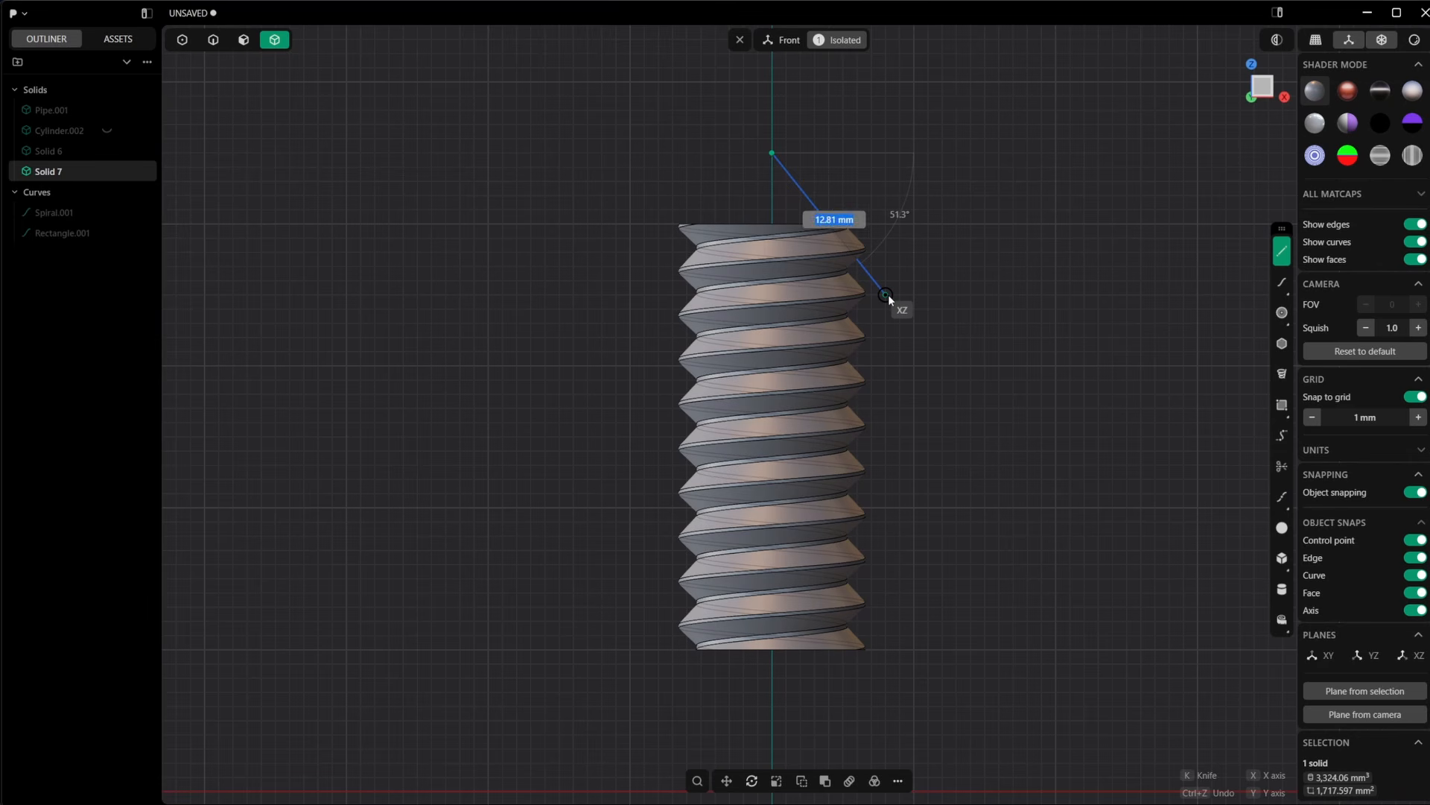
{"action": "key", "text": "Tab"}
{"action": "type", "text": "55"}
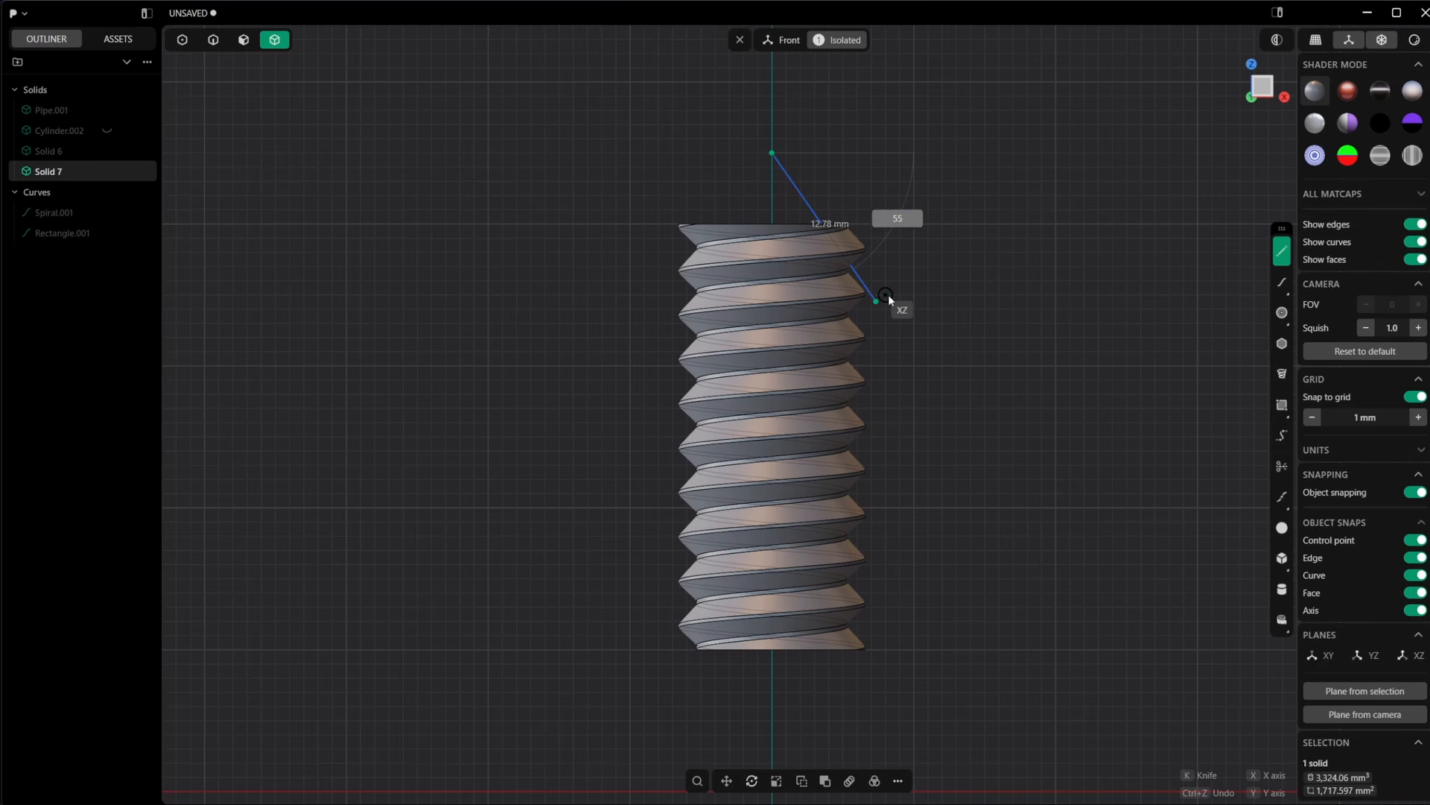
{"action": "key", "text": "Return"}
{"action": "left_click", "coordinate": [888, 296]}
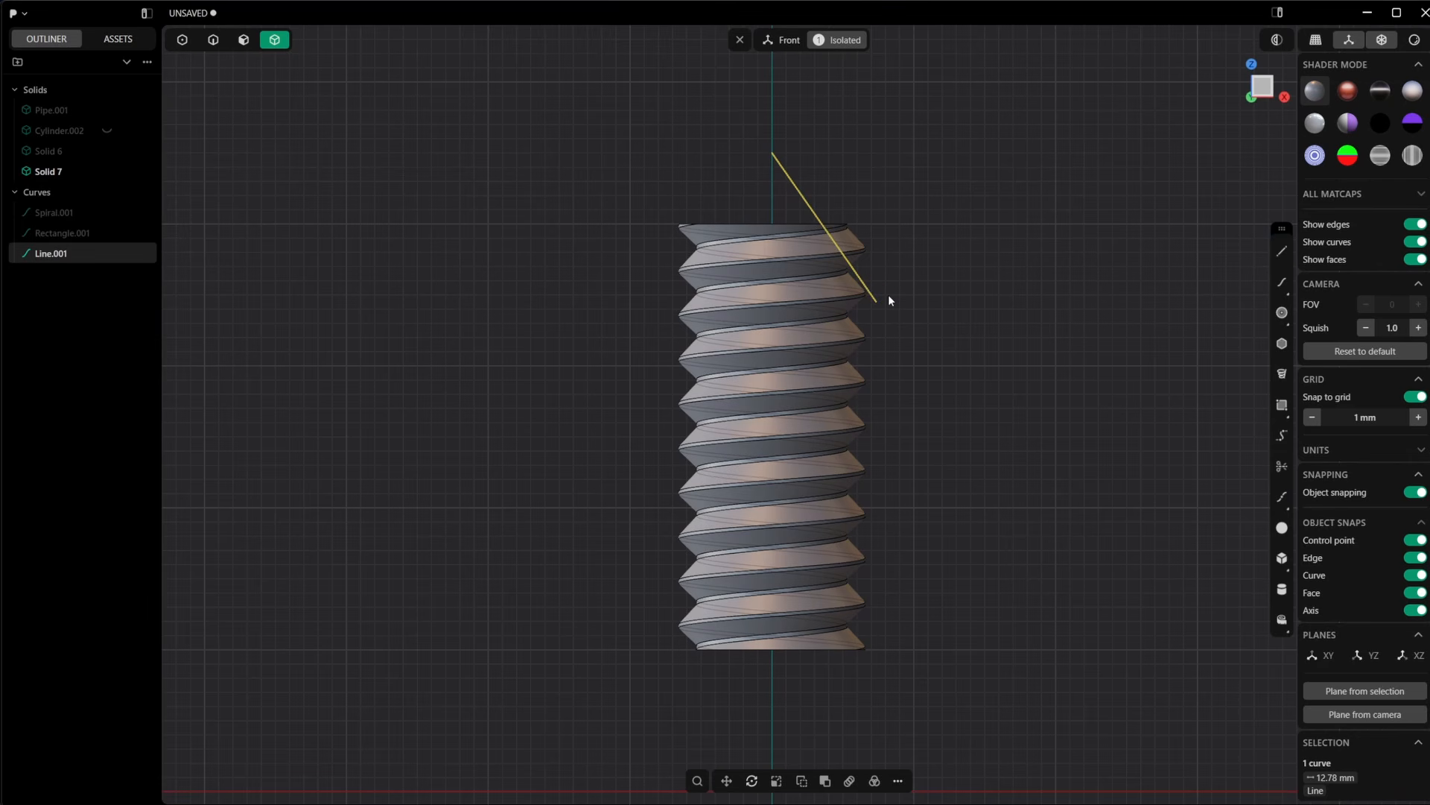
Revolve the sloping line 360 degrees around the vertical axis to form a cone sheet
{"action": "right_click", "coordinate": [889, 299]}
{"action": "type", "text": "rev"}
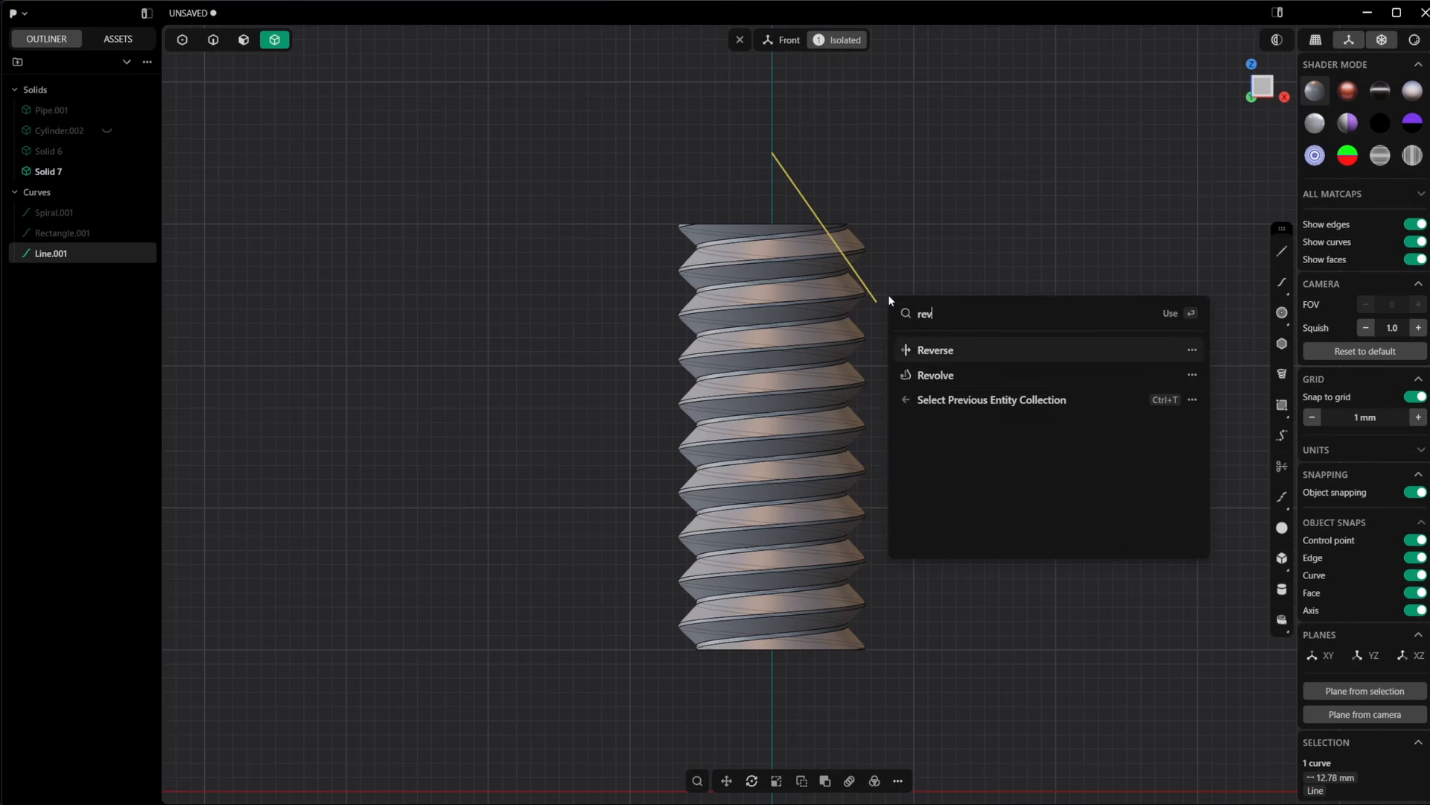
{"action": "left_click", "coordinate": [965, 377]}
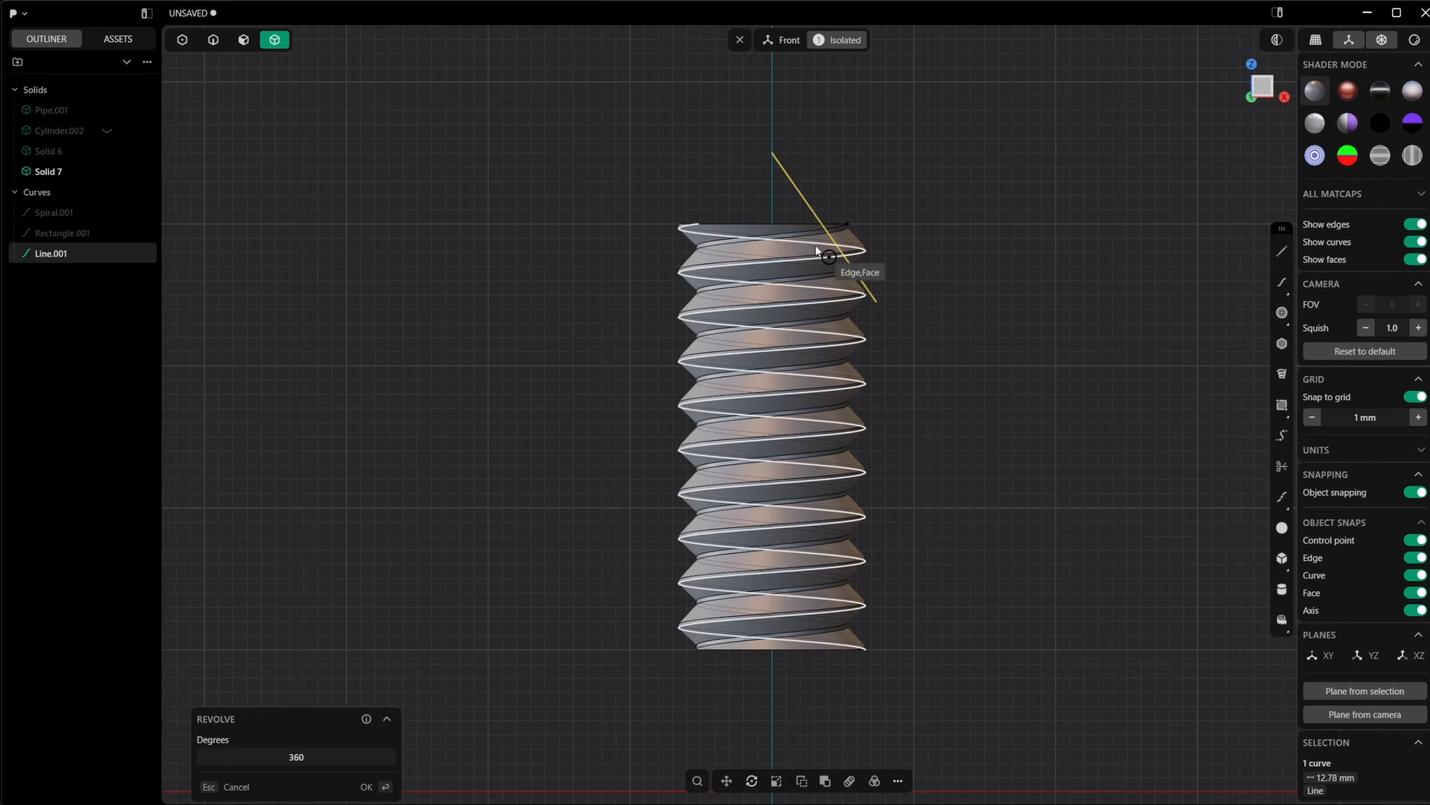
{"action": "left_click", "coordinate": [774, 200]}
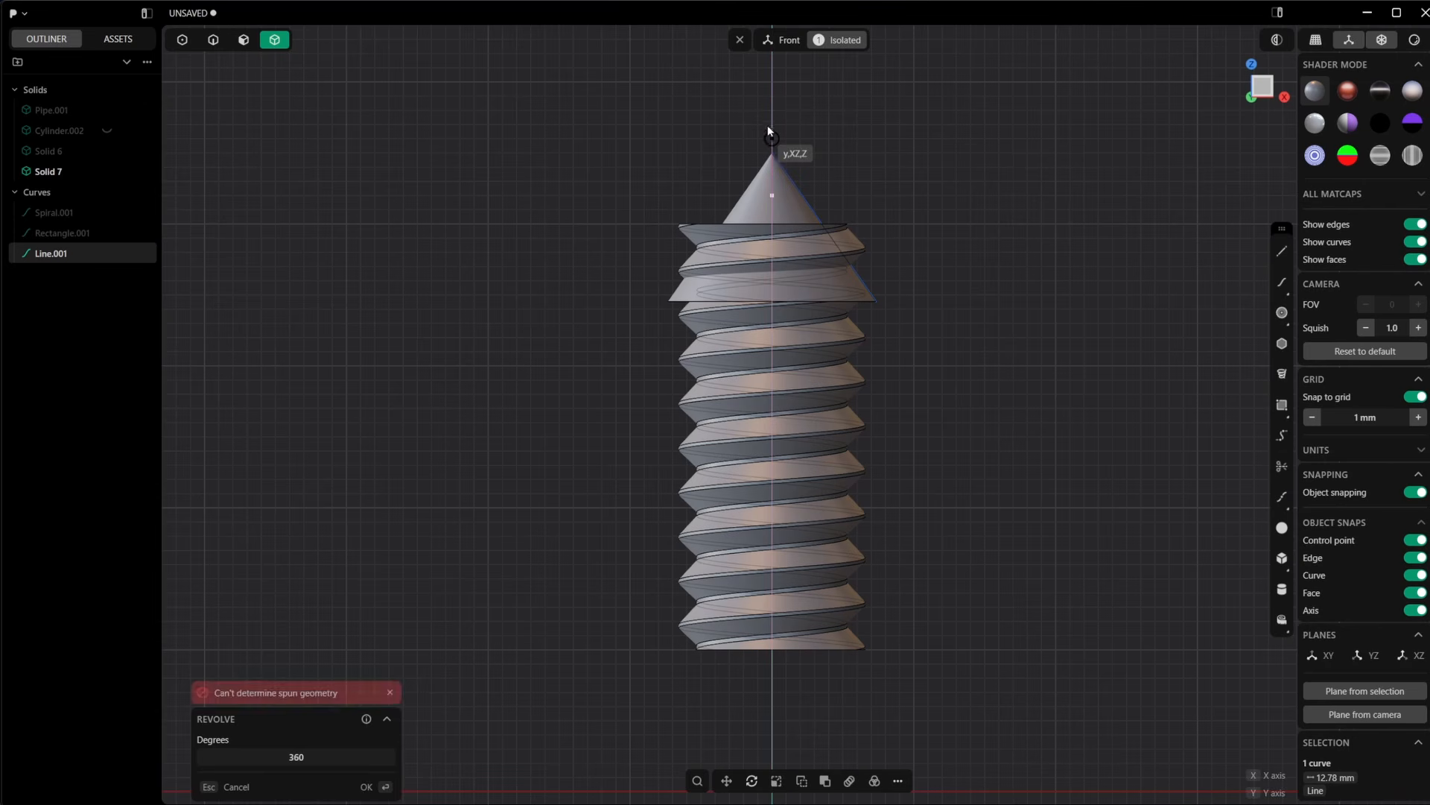
{"action": "key", "text": "Return"}
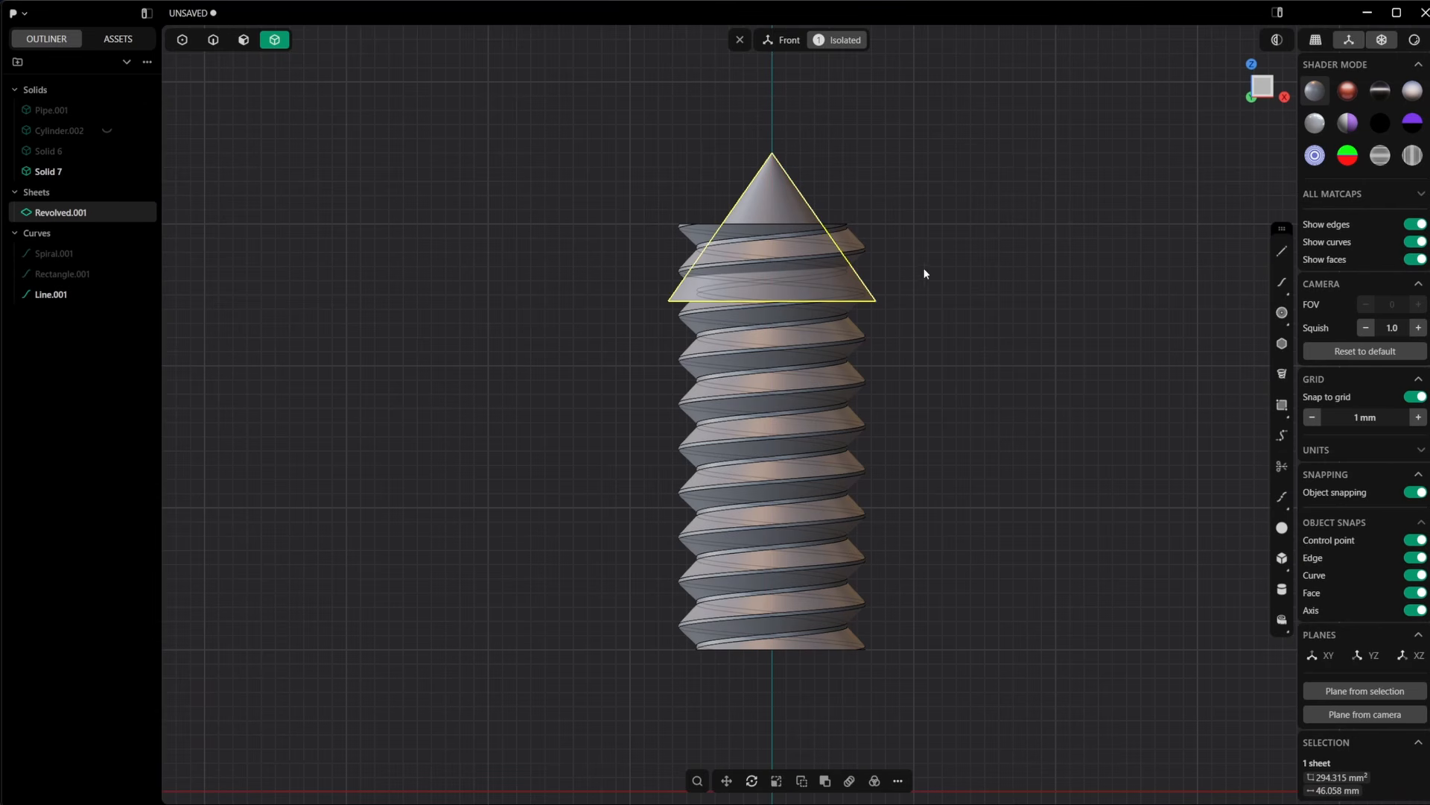
Cut the threaded section using the revolved cone sheet as the cutter
{"action": "left_click", "coordinate": [813, 353]}
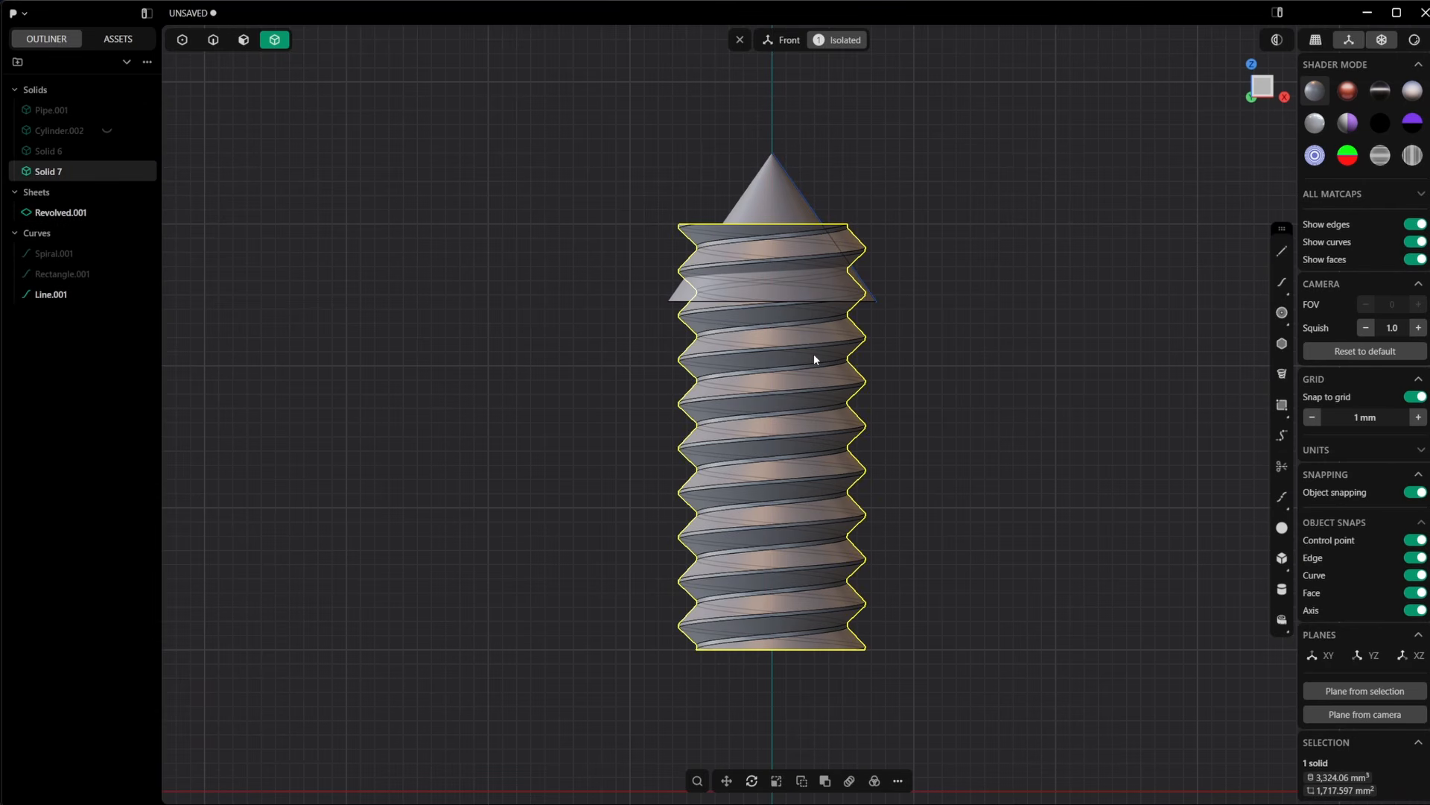
{"action": "key", "text": "c"}
{"action": "left_click", "coordinate": [779, 198]}
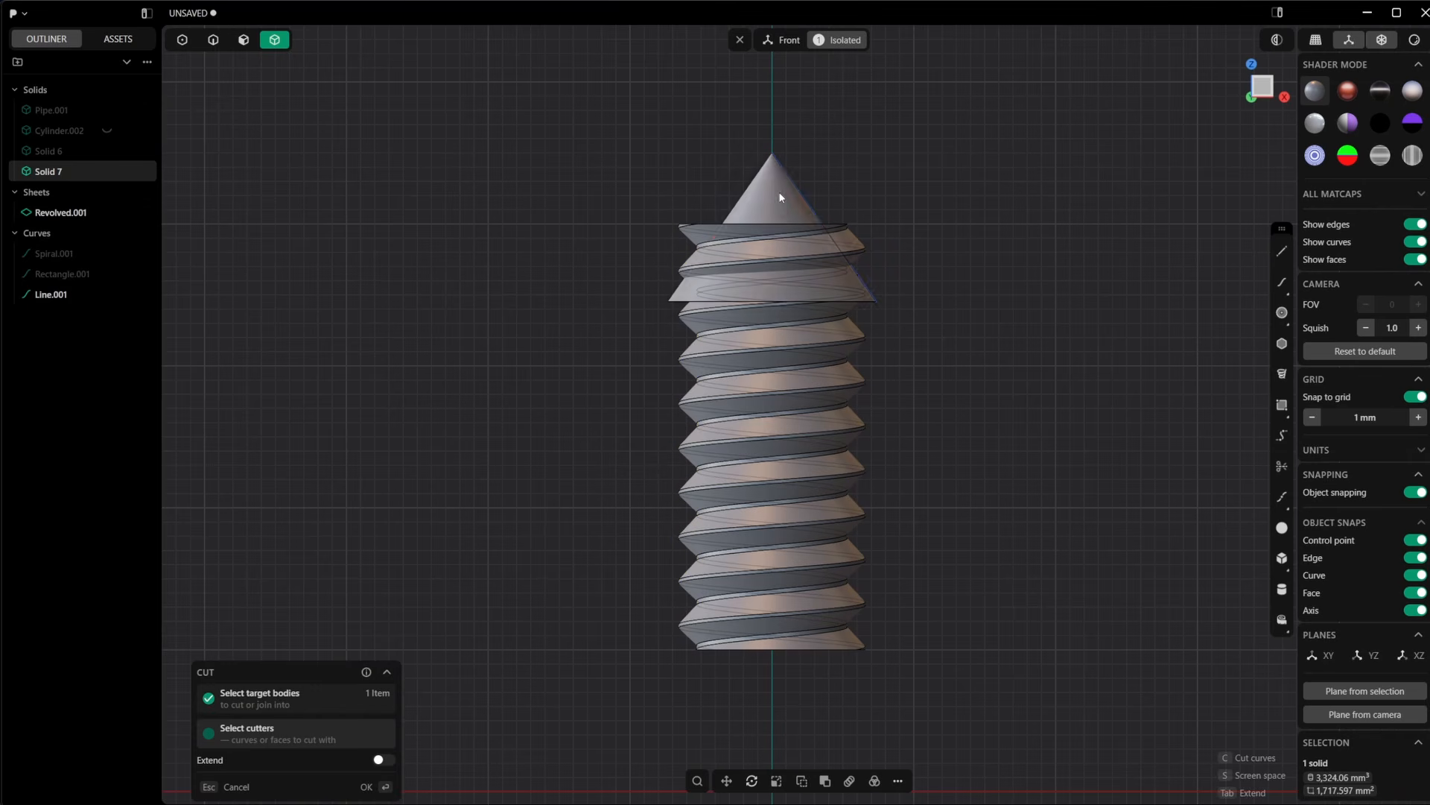
{"action": "key", "text": "Return"}
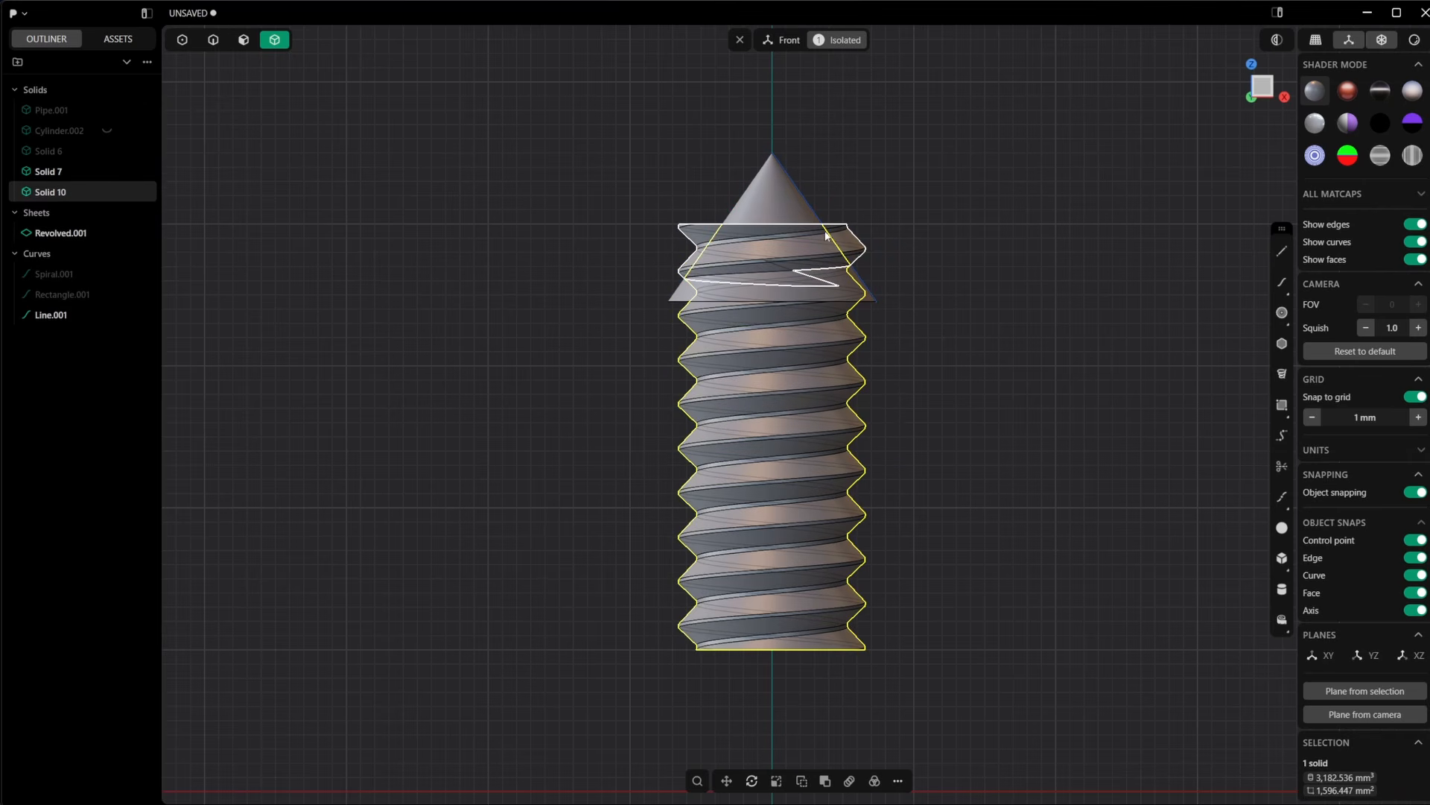
Delete the cut-off outer thread piece at the shaft's upper end and the cone sheet
{"action": "left_click", "coordinate": [857, 250]}
{"action": "key", "text": "Delete"}
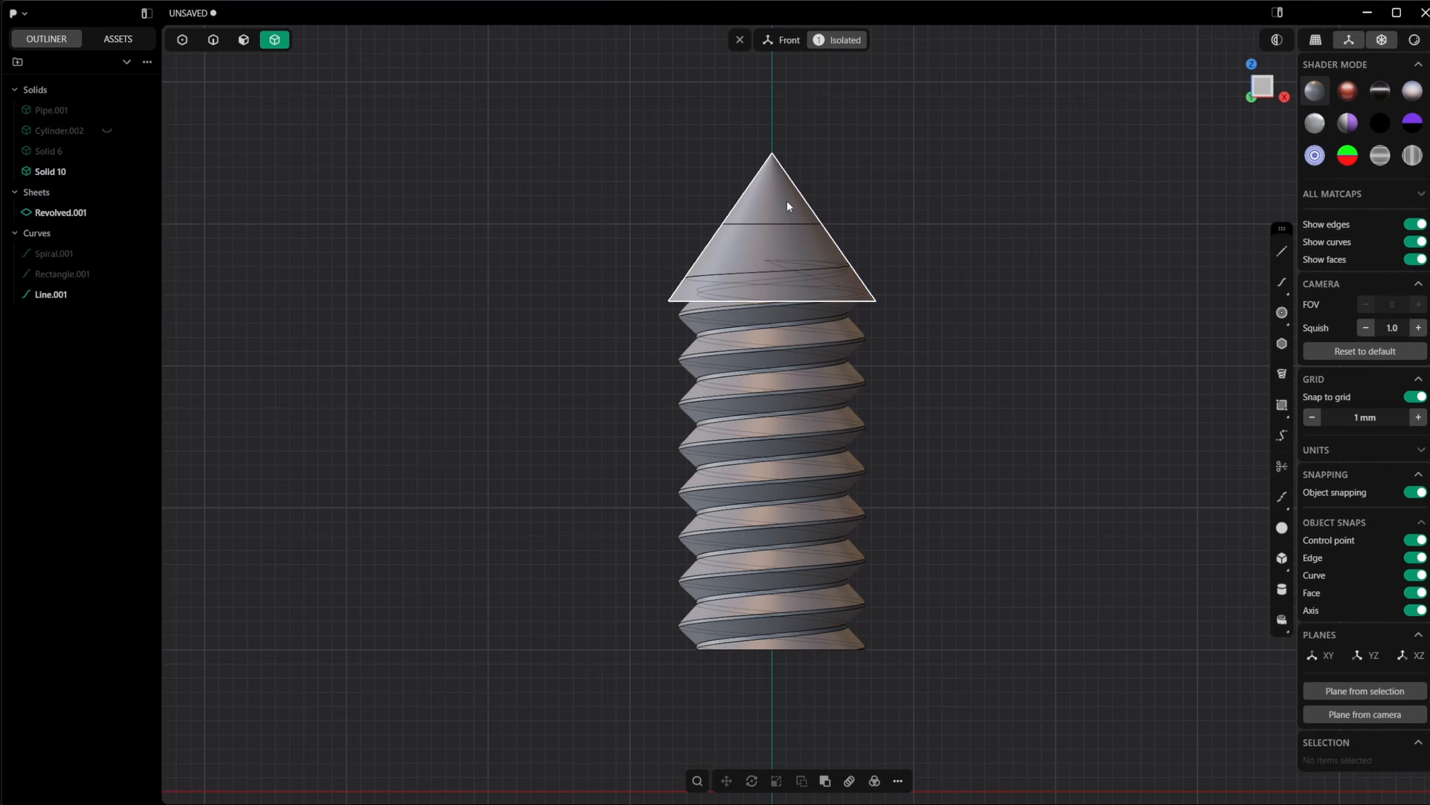
{"action": "left_click", "coordinate": [788, 204]}
{"action": "key", "text": "Delete"}
Try to push the flat top face of the tapered shaft end inward by 2 mm
{"action": "mouse_move", "coordinate": [802, 222]}
{"action": "right_mouse_down"}
{"action": "mouse_move", "coordinate": [923, 338]}
{"action": "mouse_move", "coordinate": [1130, 249]}
{"action": "mouse_move", "coordinate": [958, 288]}
{"action": "mouse_move", "coordinate": [826, 236]}
{"action": "right_mouse_up"}
{"action": "scroll", "coordinate": [827, 228], "scroll_direction": "up", "scroll_amount": 2}
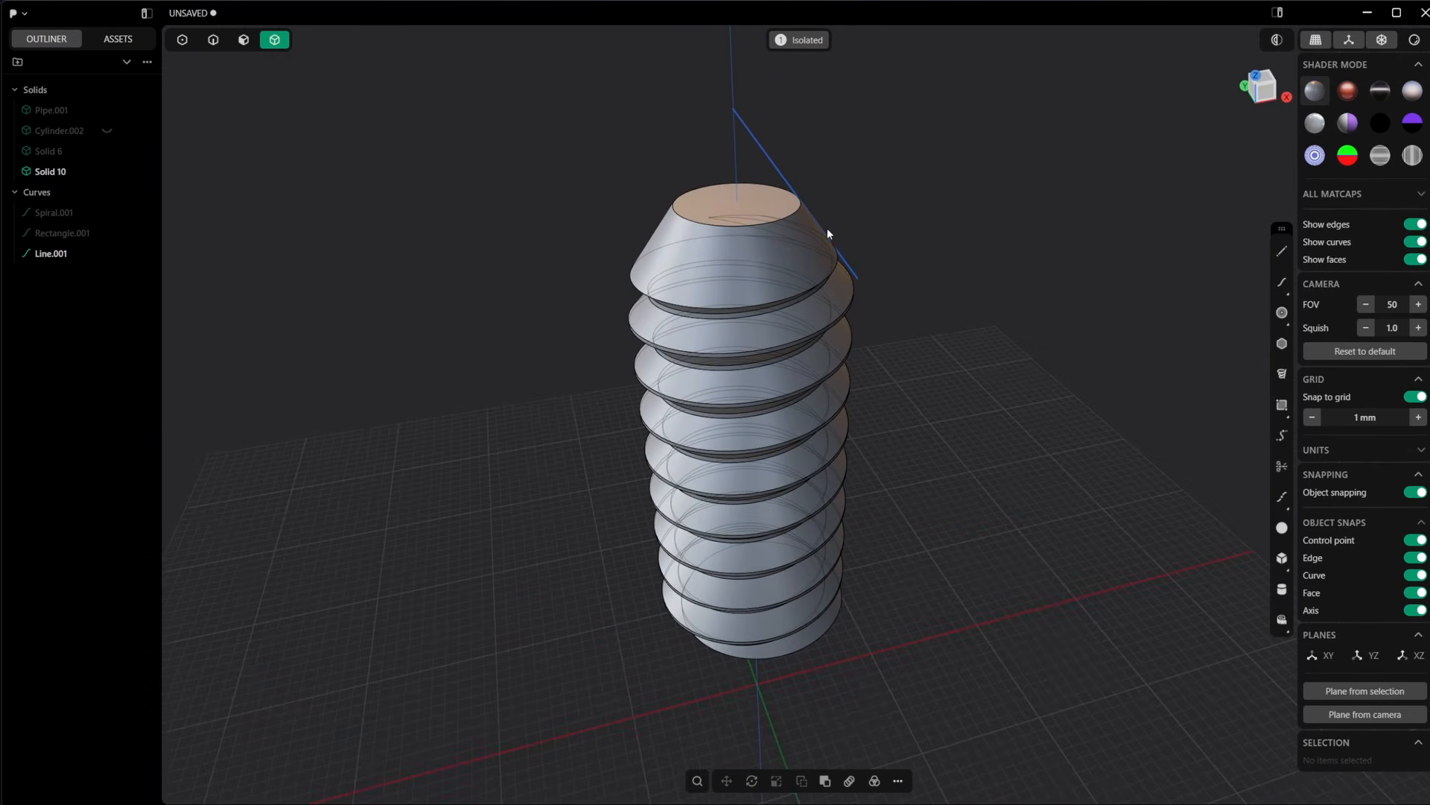
{"action": "key", "text": "3"}
{"action": "left_click", "coordinate": [762, 208]}
{"action": "key", "text": "p"}
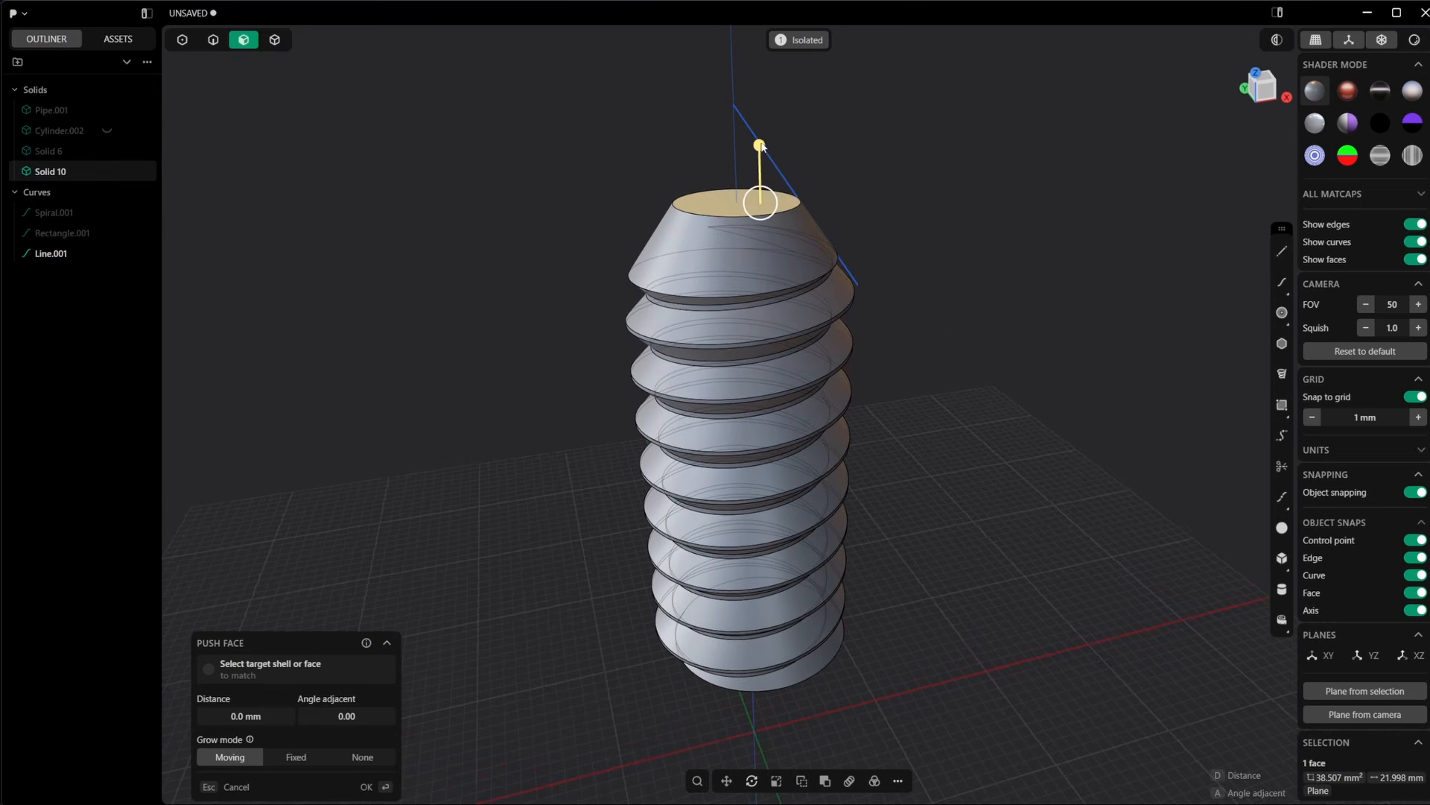
{"action": "left_click_drag", "start_coordinate": [759, 150], "coordinate": [765, 187]}
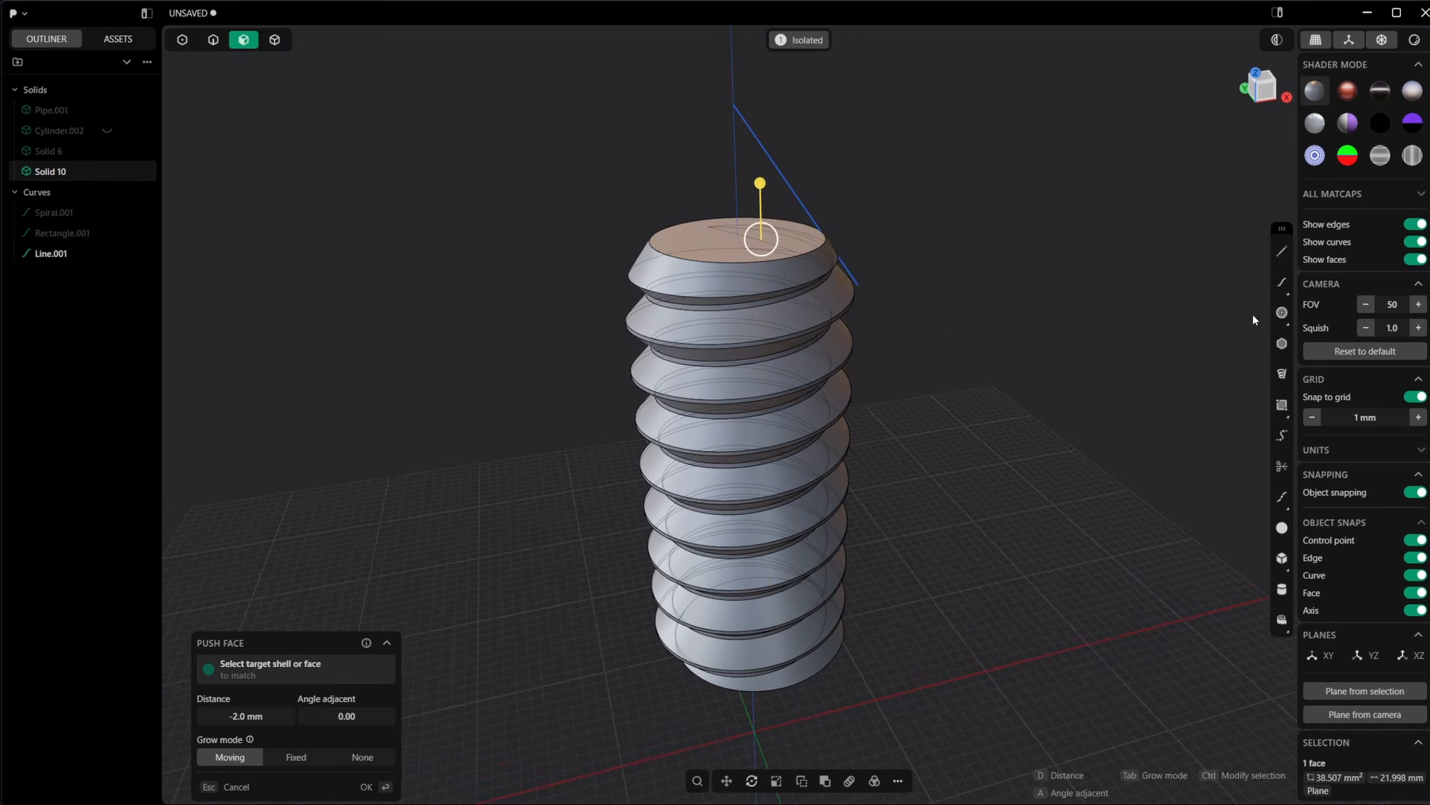
{"action": "key", "text": "Return"}
Draw a hexagon measuring 24 mm across corners, centred on the shaft's axis in the bottom view, with one corner on the Y axis
{"action": "right_click_drag", "start_coordinate": [834, 284], "coordinate": [928, 376]}
{"action": "left_click", "coordinate": [1265, 89]}
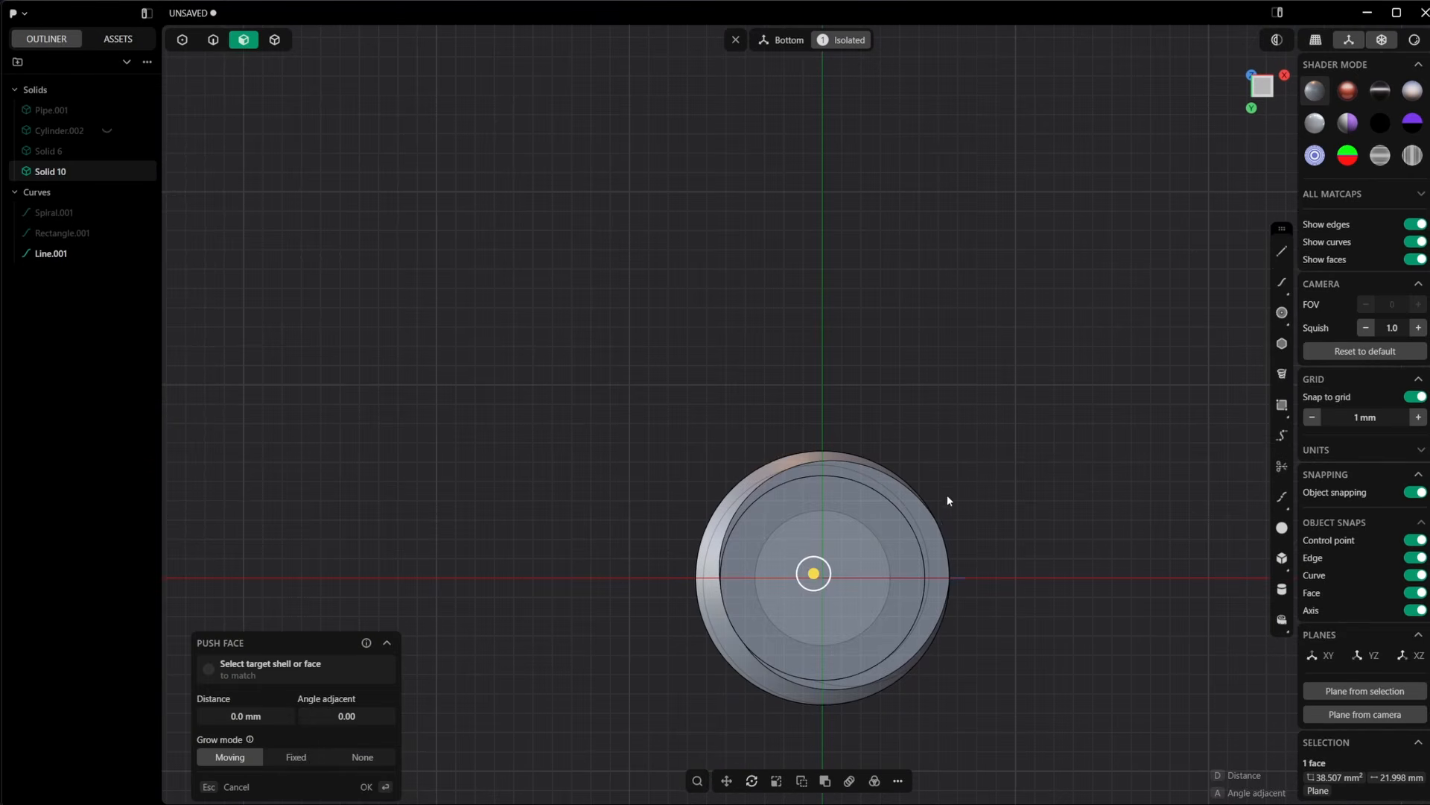
{"action": "left_click", "coordinate": [1282, 344]}
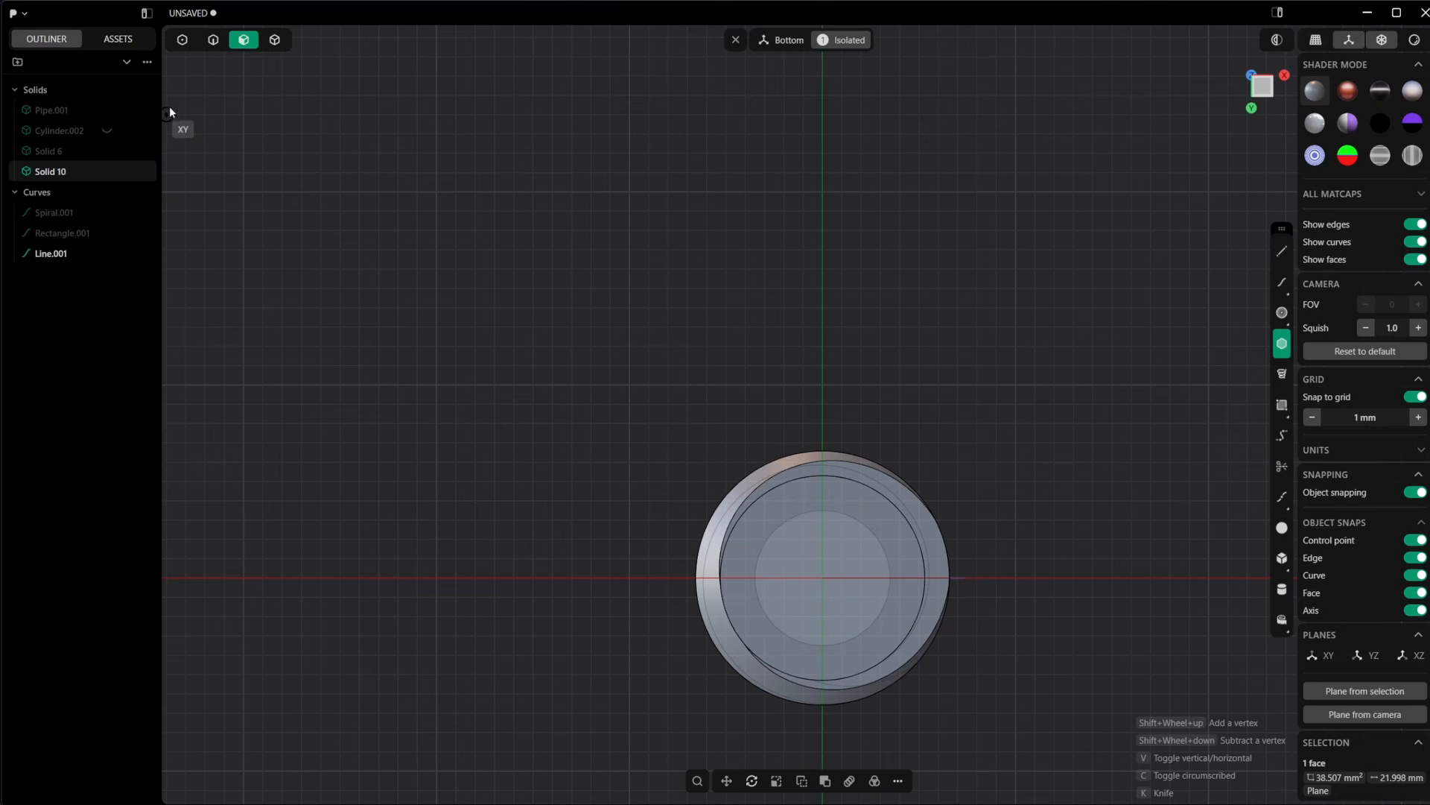
{"action": "left_click", "coordinate": [822, 578]}
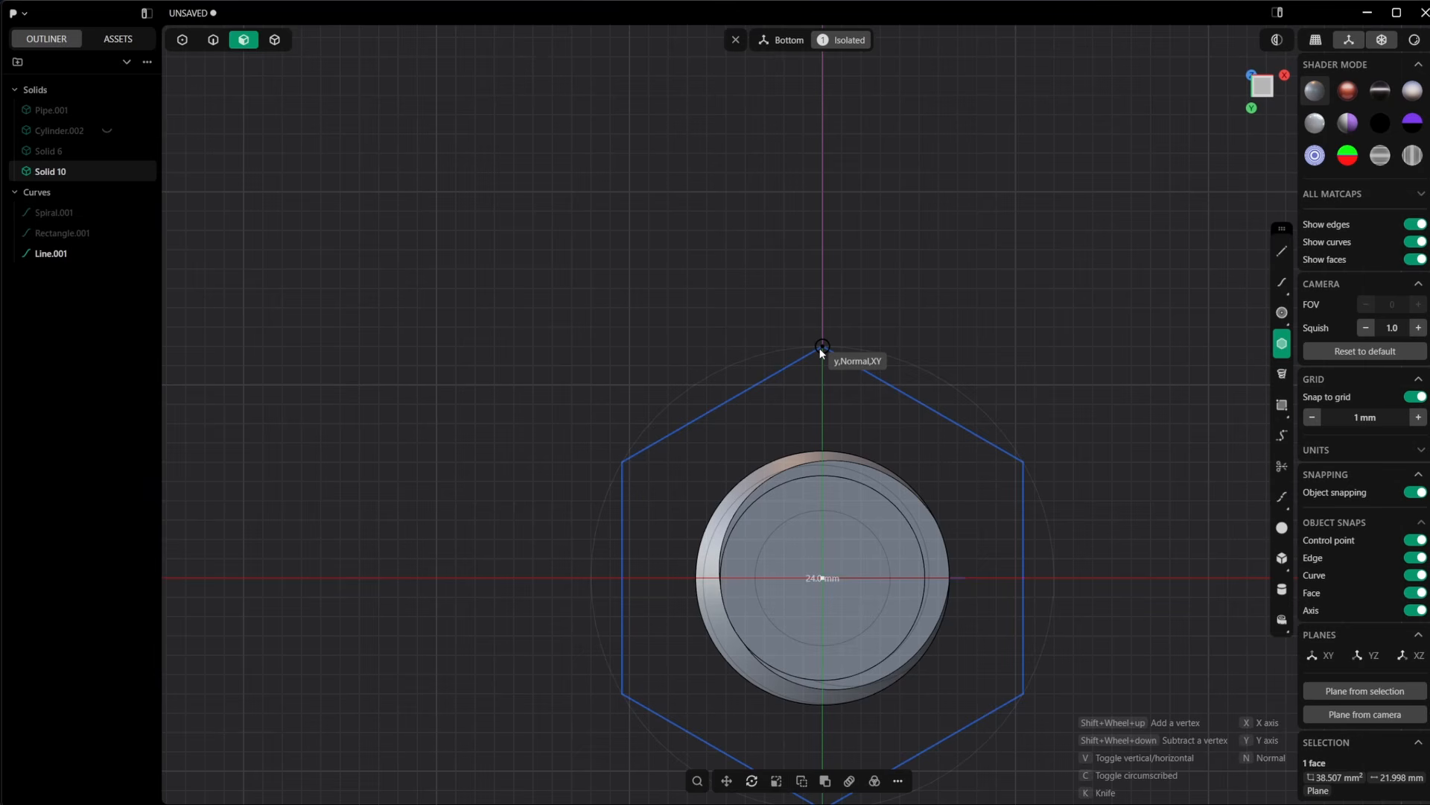
{"action": "left_click", "coordinate": [822, 349]}
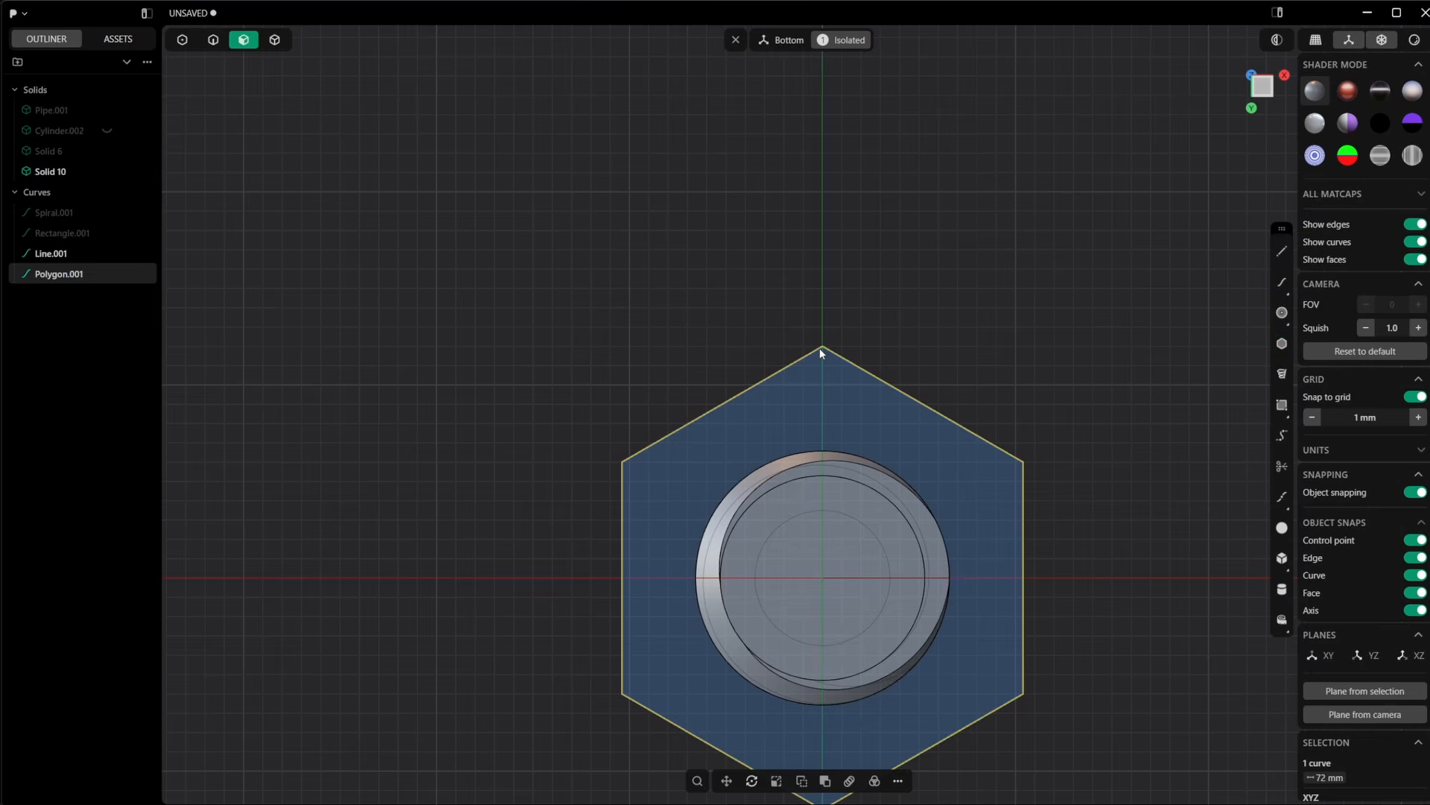
Extrude the hexagon 45 mm down along the shaft into a new solid that encloses it
{"action": "middle_click_drag", "start_coordinate": [833, 377], "coordinate": [885, 335]}
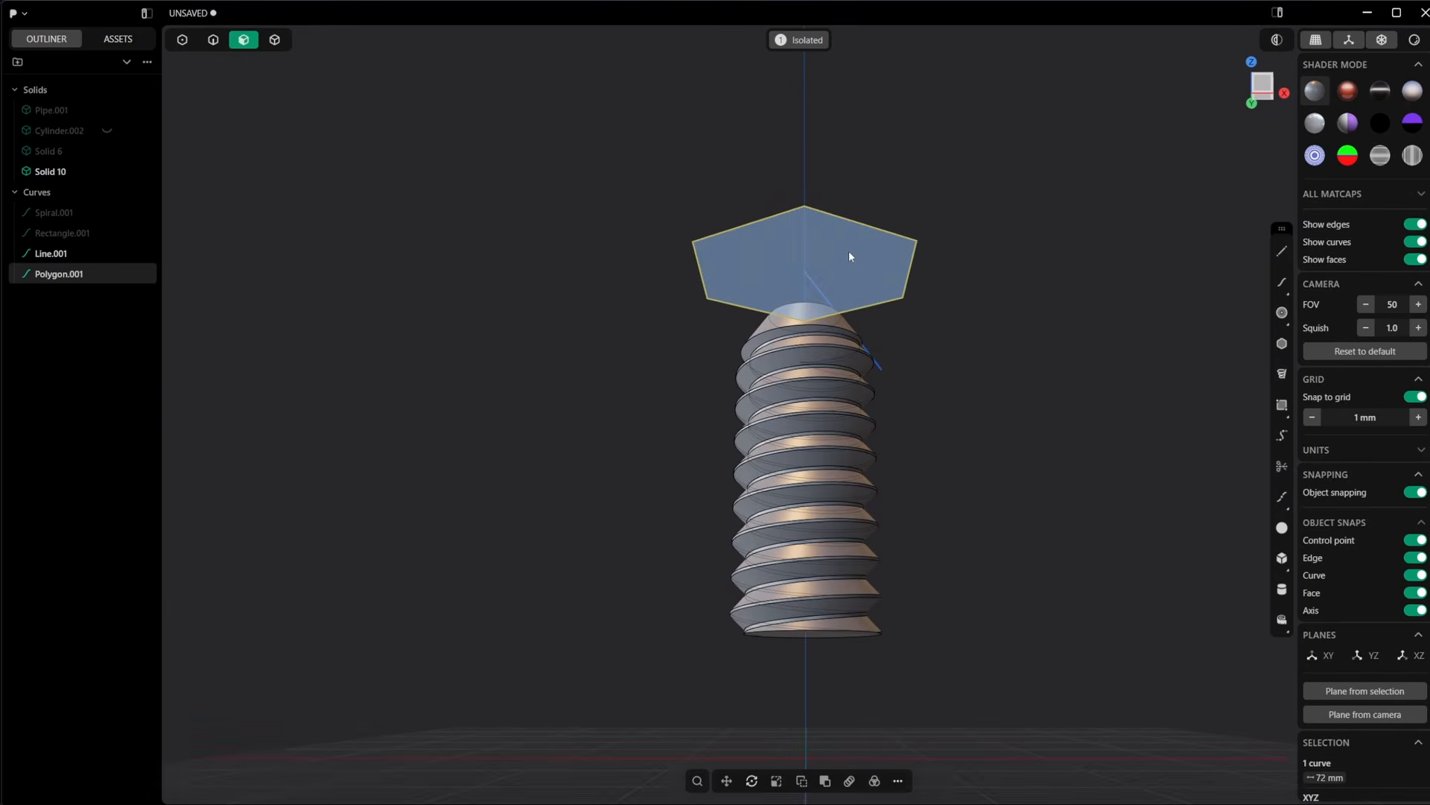
{"action": "left_click", "coordinate": [849, 257]}
{"action": "key", "text": "e"}
{"action": "left_click_drag", "start_coordinate": [847, 199], "coordinate": [833, 582]}
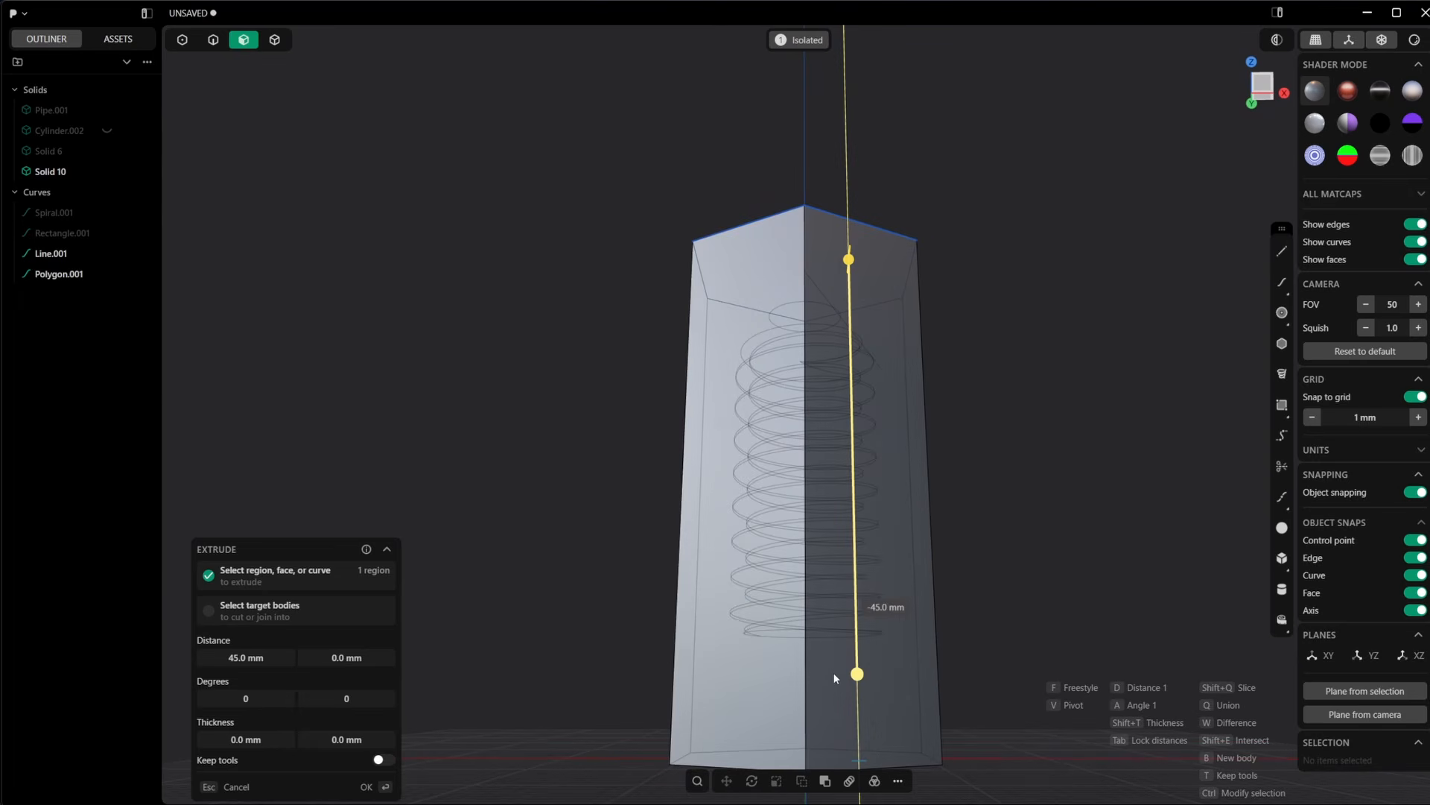
{"action": "left_click", "coordinate": [833, 672]}
{"action": "left_click", "coordinate": [1262, 86]}
{"action": "middle_click_drag", "start_coordinate": [928, 593], "coordinate": [899, 318], "text": "shift"}
{"action": "key", "text": "Return"}
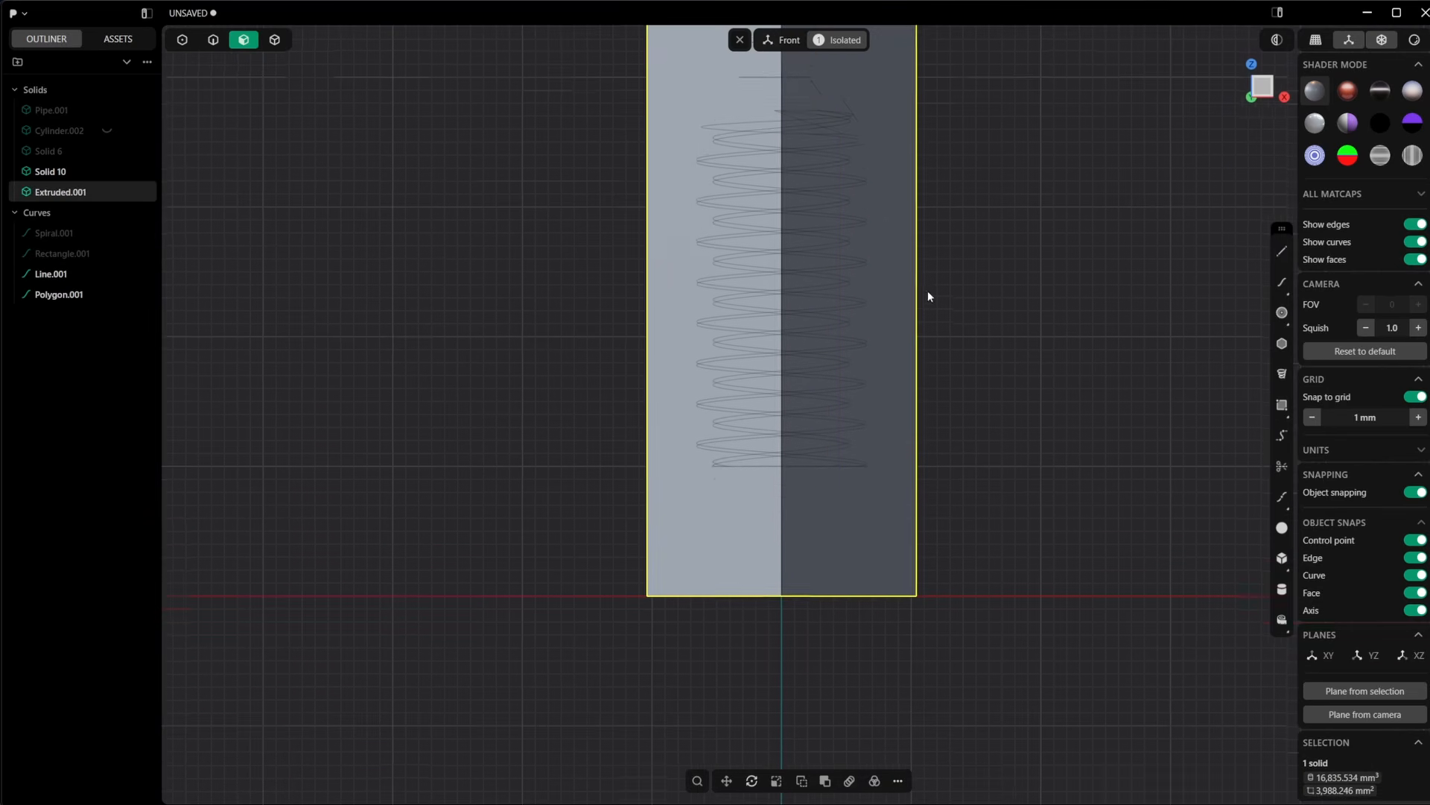
{"action": "middle_click_drag", "start_coordinate": [891, 153], "coordinate": [872, 402]}
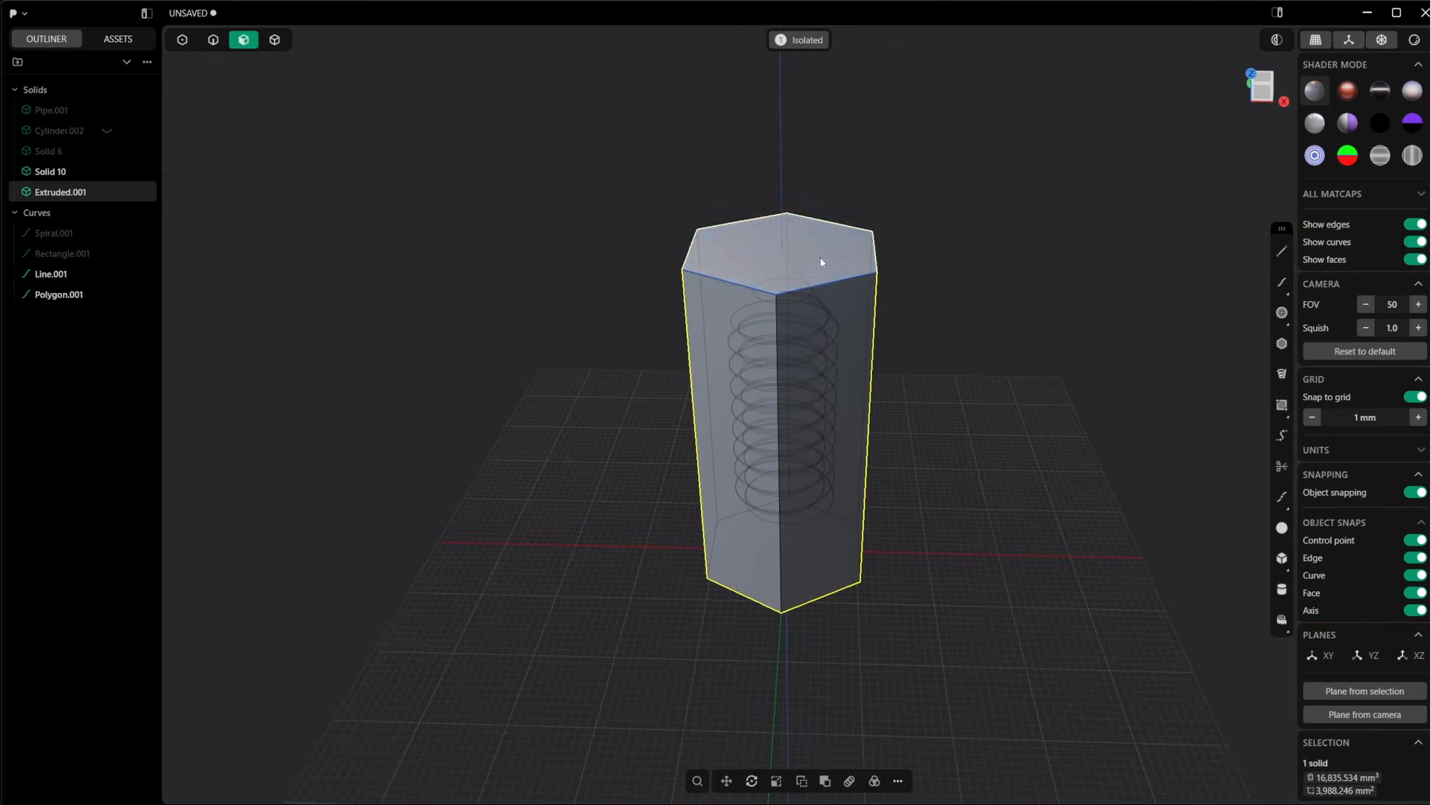
Delete the hexagon curve left on the upper end of the extruded solid
{"action": "left_click", "coordinate": [821, 257]}
{"action": "key", "text": "e"}
{"action": "key", "text": "Escape"}
{"action": "key", "text": "x"}
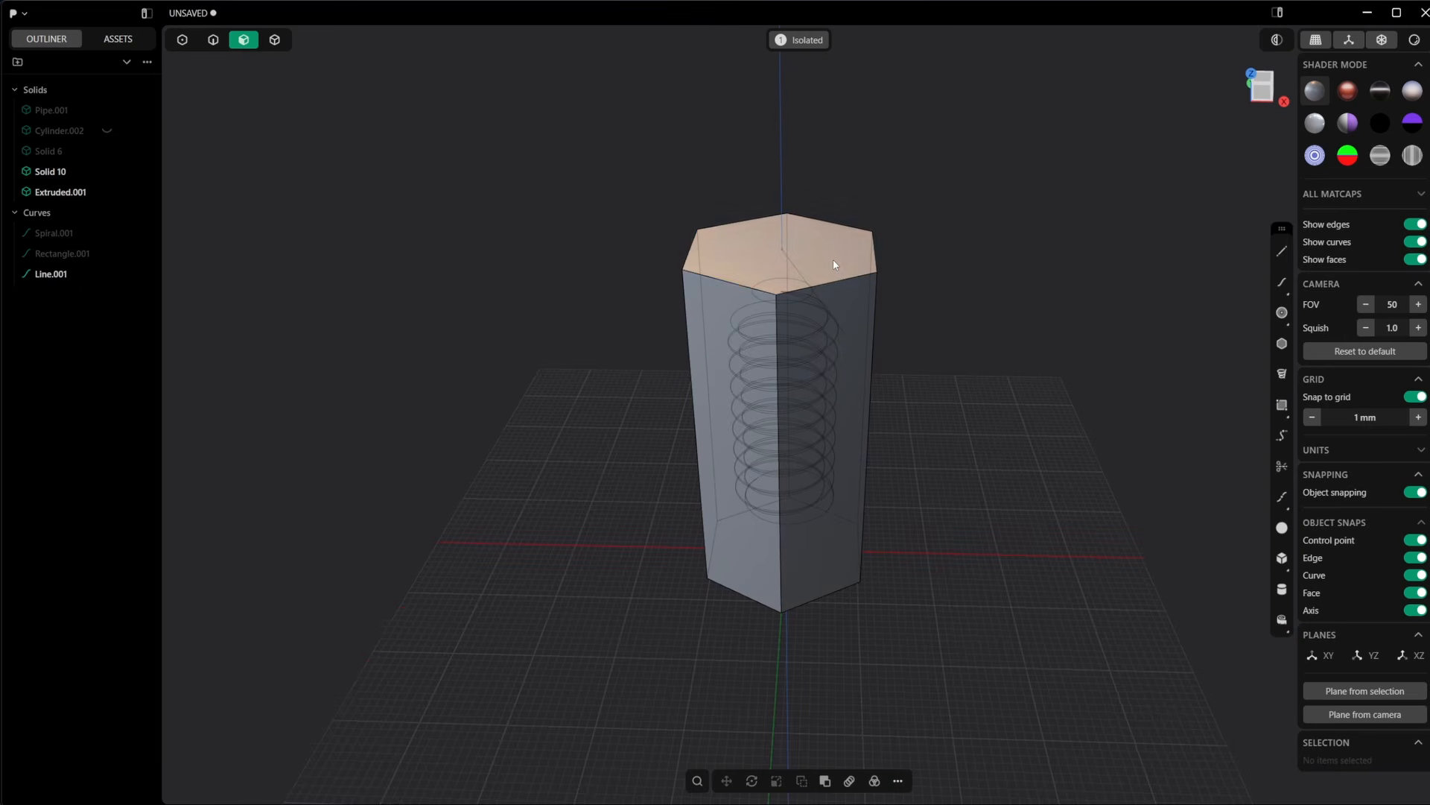
Push the hexagonal solid's top face down by 35 mm so that it forms a head at the shaft's base
{"action": "left_click", "coordinate": [833, 259]}
{"action": "key", "text": "e"}
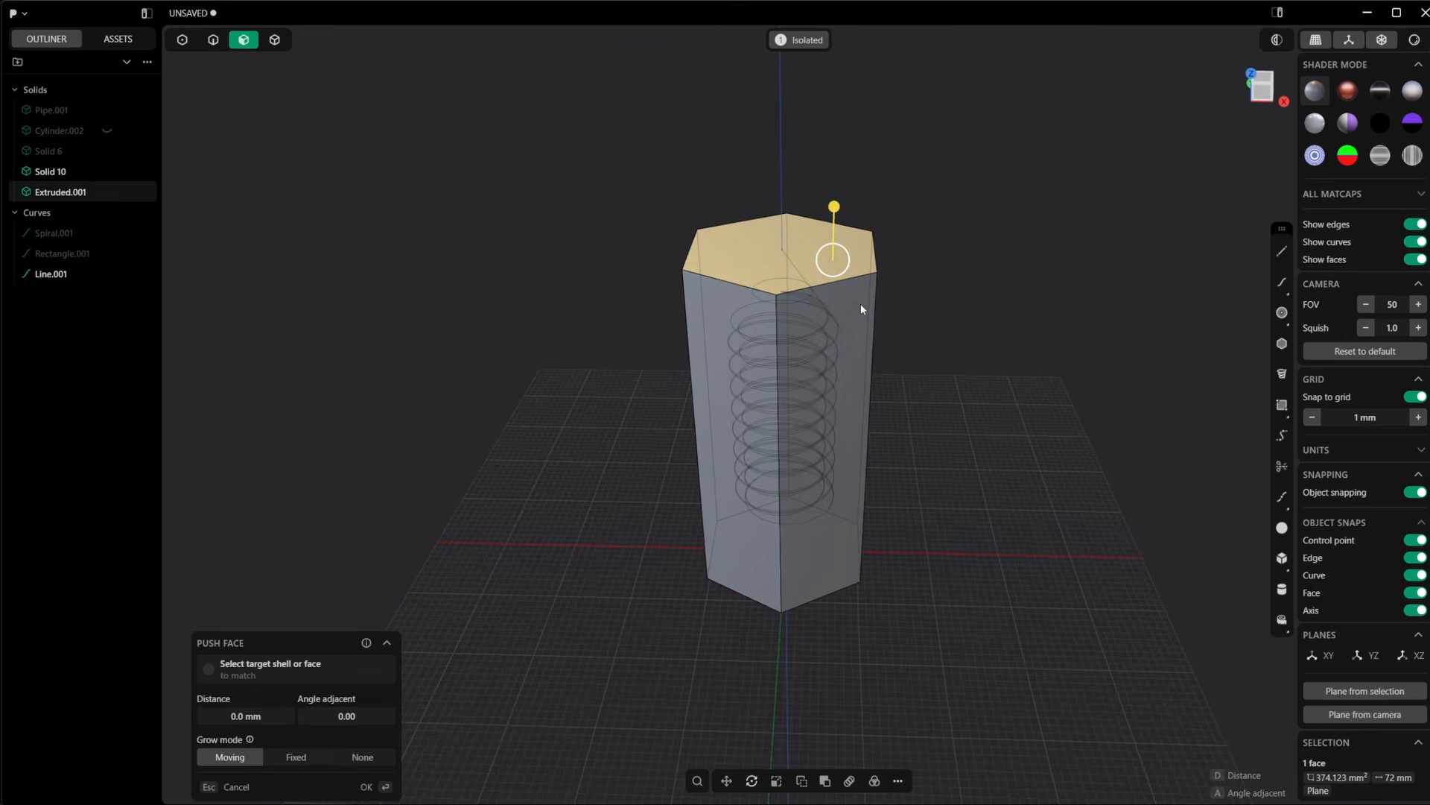
{"action": "scroll", "coordinate": [836, 213], "scroll_direction": "up", "scroll_amount": 2}
{"action": "left_click_drag", "start_coordinate": [836, 215], "coordinate": [839, 495]}
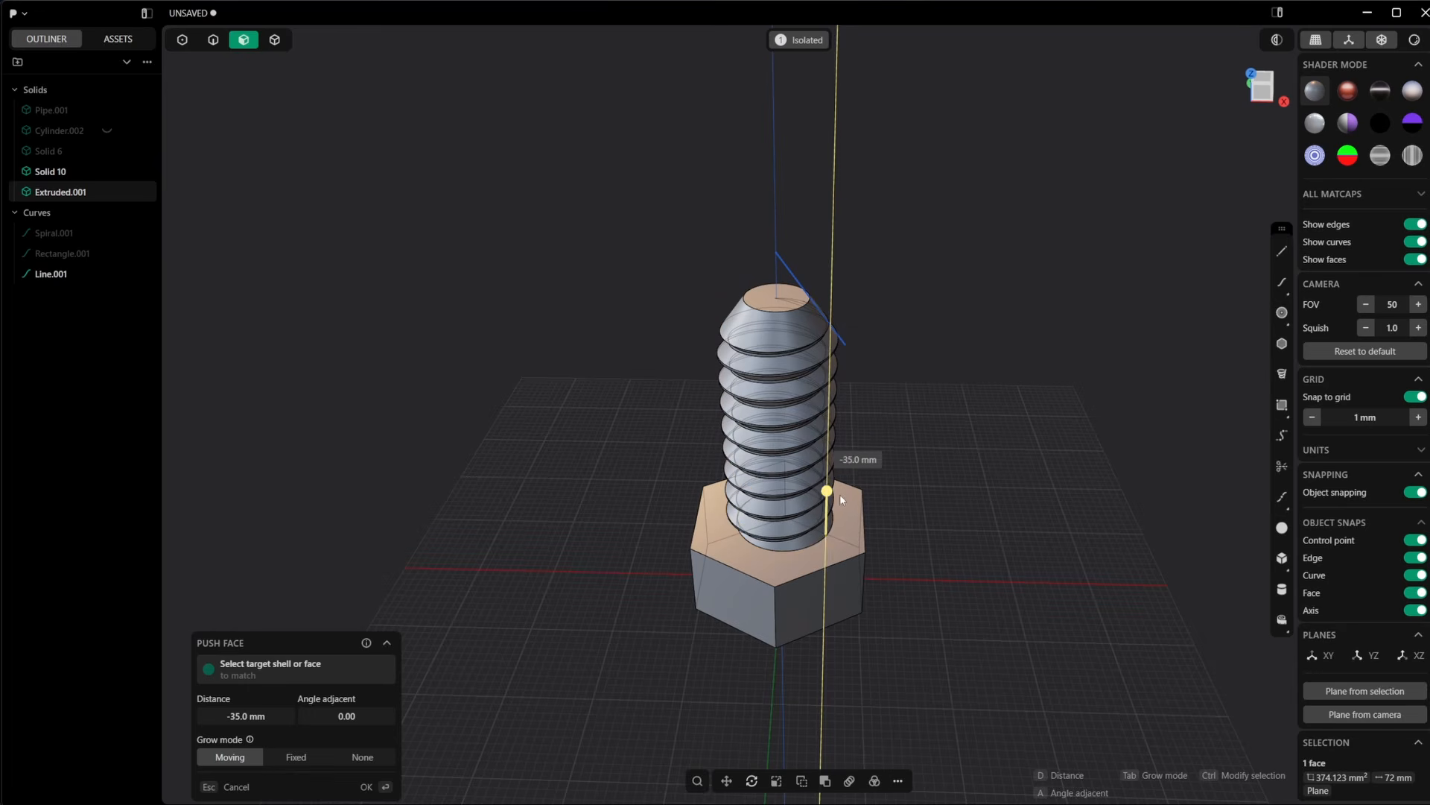
{"action": "left_click", "coordinate": [1262, 99]}
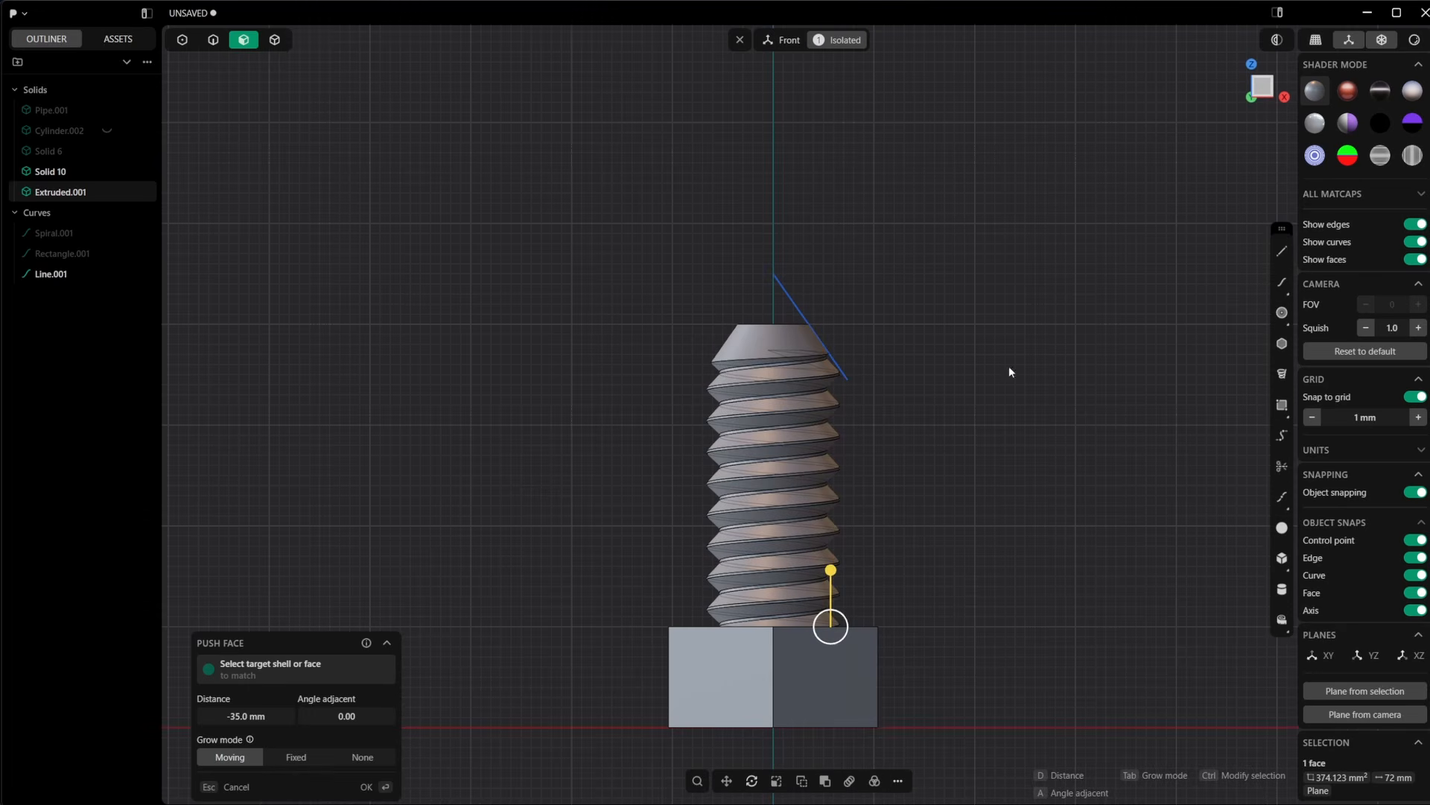
{"action": "left_click_drag", "start_coordinate": [832, 572], "coordinate": [832, 572]}
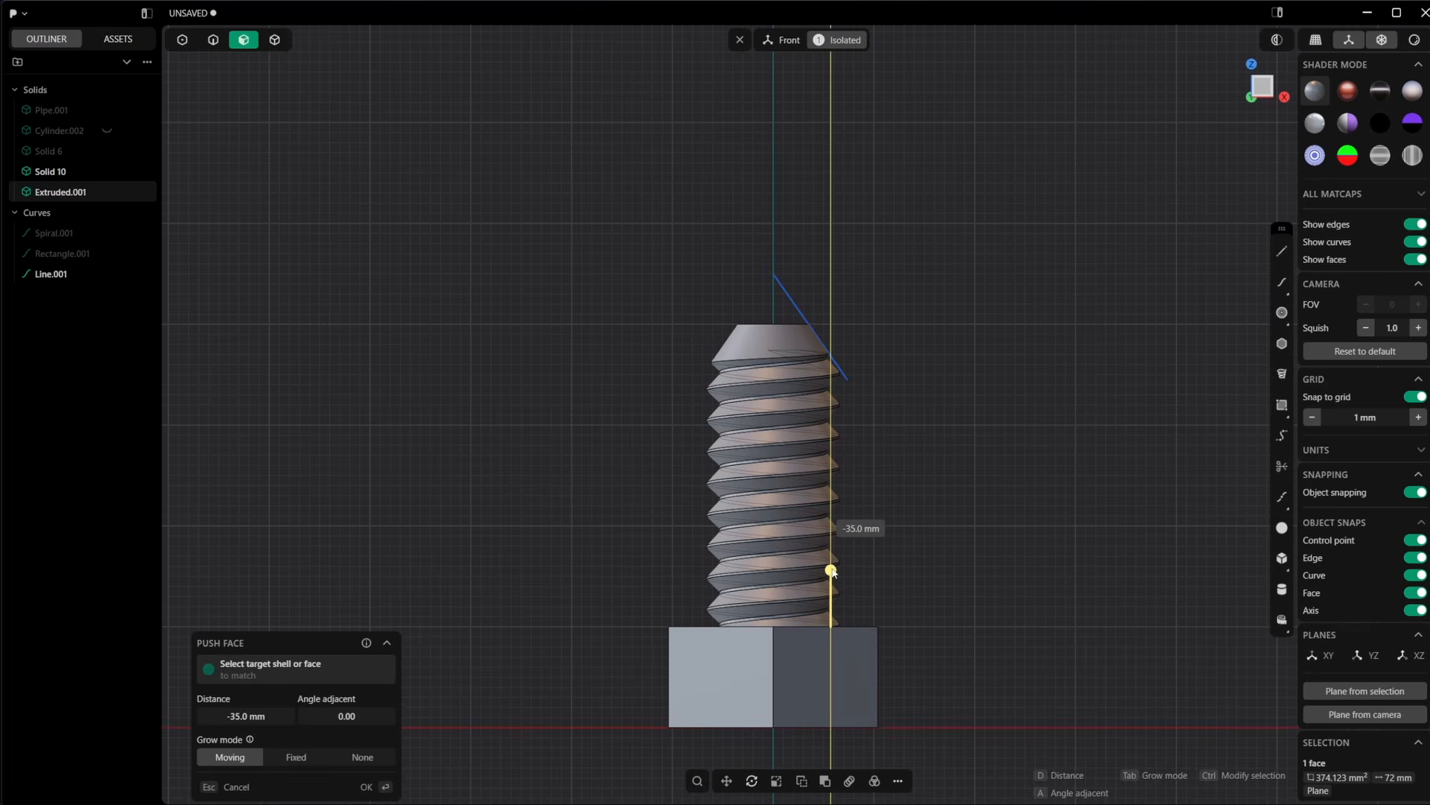
{"action": "key", "text": "Return"}
Push the underside face of the hexagonal head inward by 3 mm
{"action": "middle_click_drag", "start_coordinate": [849, 686], "coordinate": [848, 447], "text": "shift"}
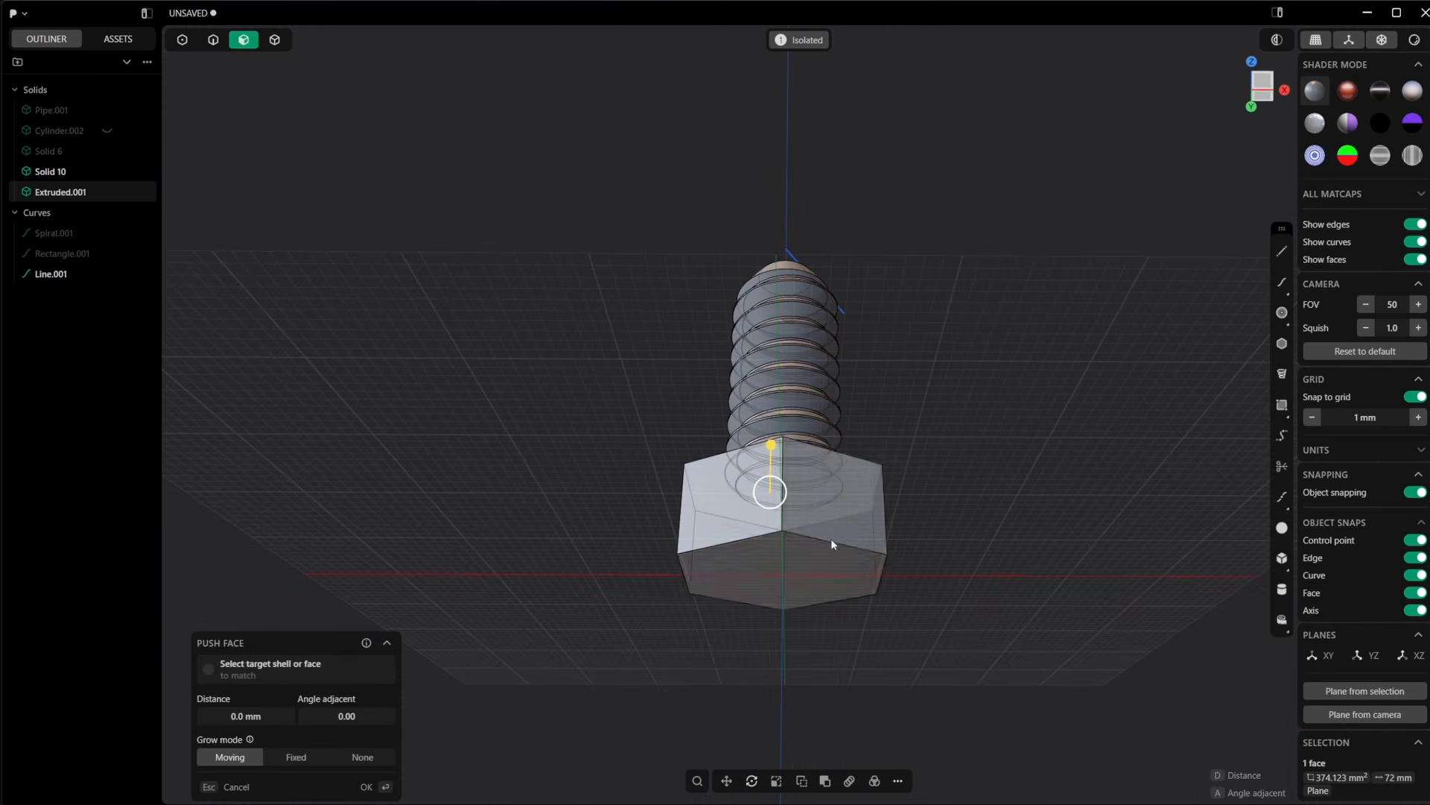
{"action": "left_click", "coordinate": [827, 547]}
{"action": "left_click", "coordinate": [1268, 85]}
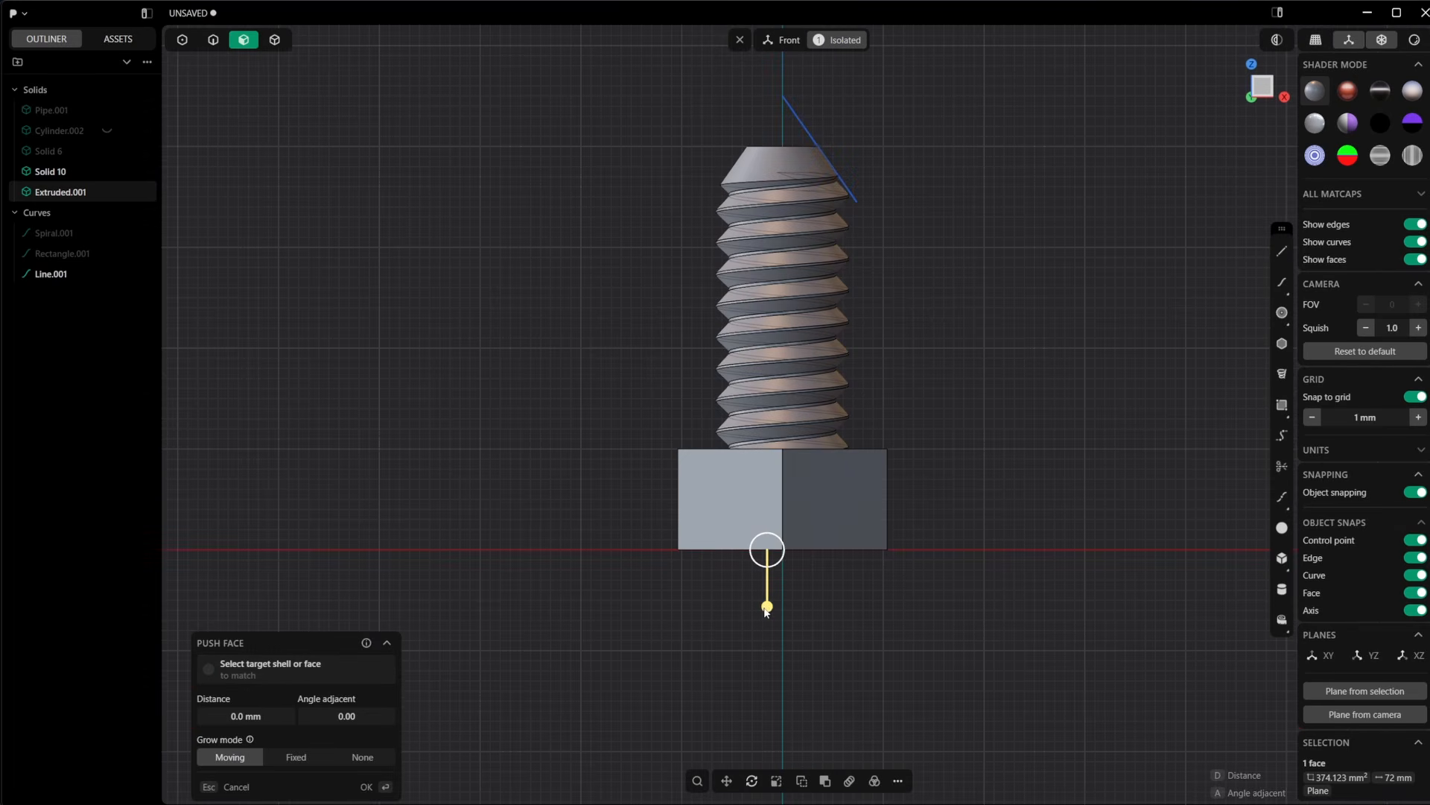
{"action": "left_click_drag", "start_coordinate": [768, 599], "coordinate": [770, 583]}
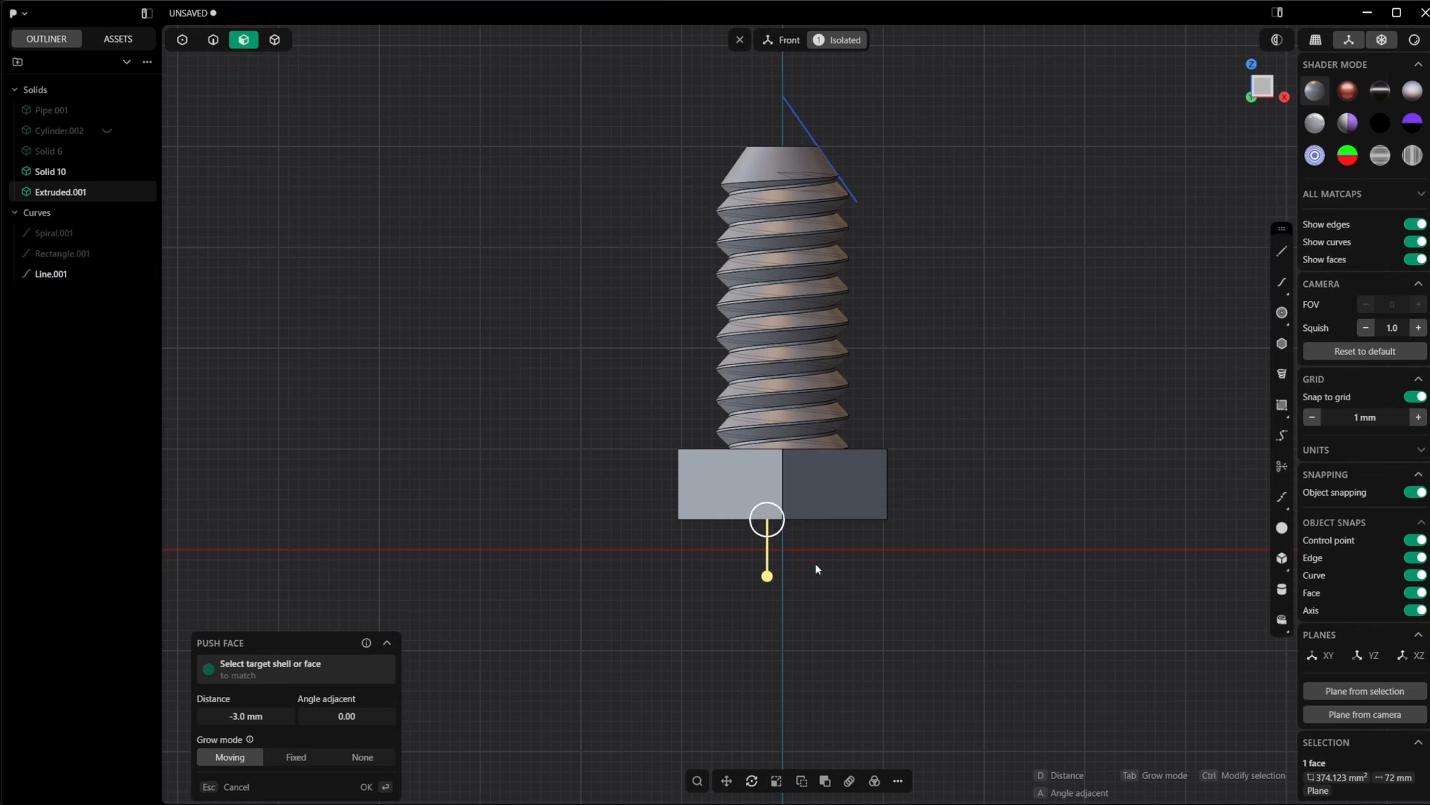
{"action": "key", "text": "Return"}
Fillet the six vertical edges of the hexagonal head with a distance of 2 mm
{"action": "scroll", "coordinate": [980, 504], "scroll_direction": "up", "scroll_amount": 1}
{"action": "middle_click_drag", "start_coordinate": [791, 456], "coordinate": [781, 494]}
{"action": "scroll", "coordinate": [781, 495], "scroll_direction": "up", "scroll_amount": 1}
{"action": "key", "text": "2"}
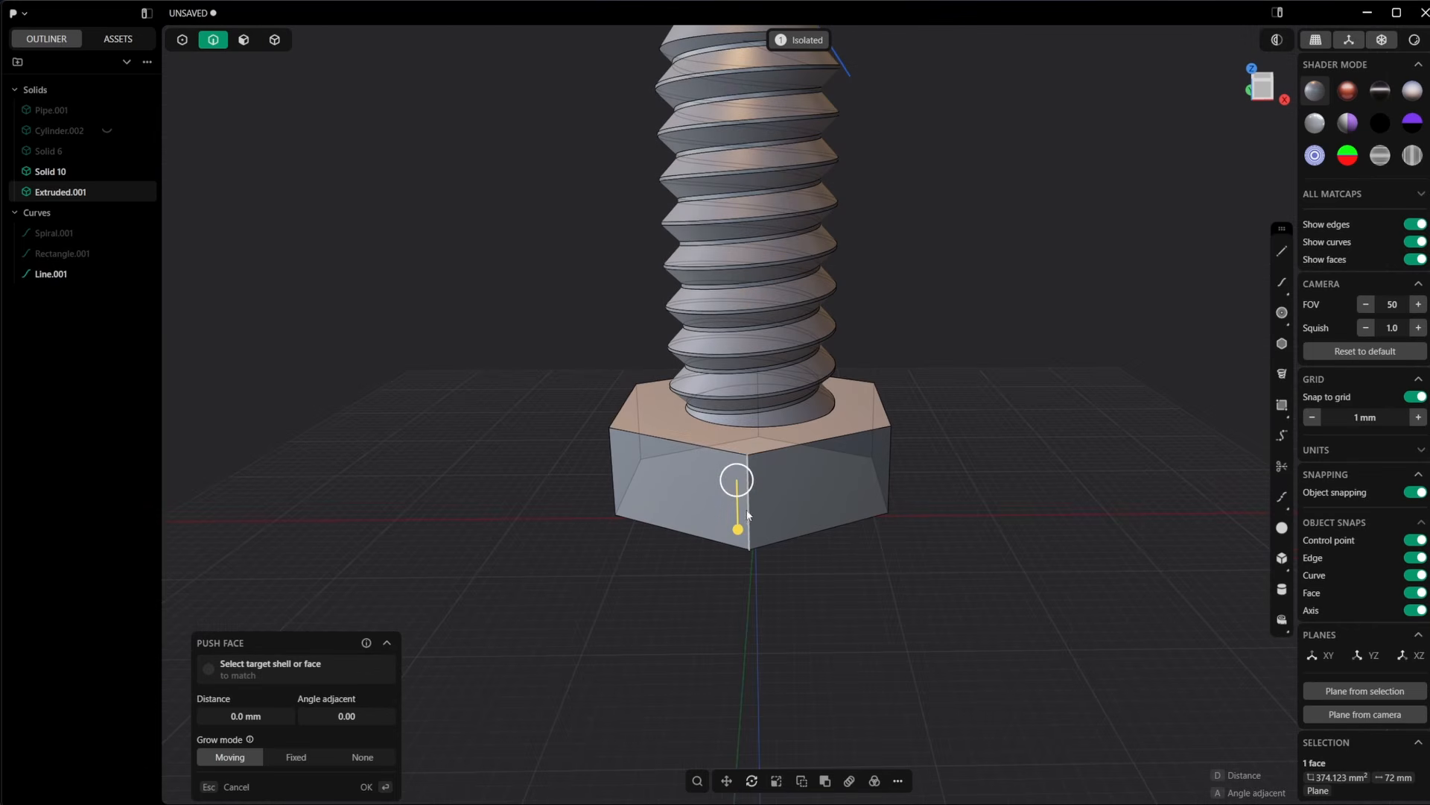
{"action": "left_click", "coordinate": [748, 511]}
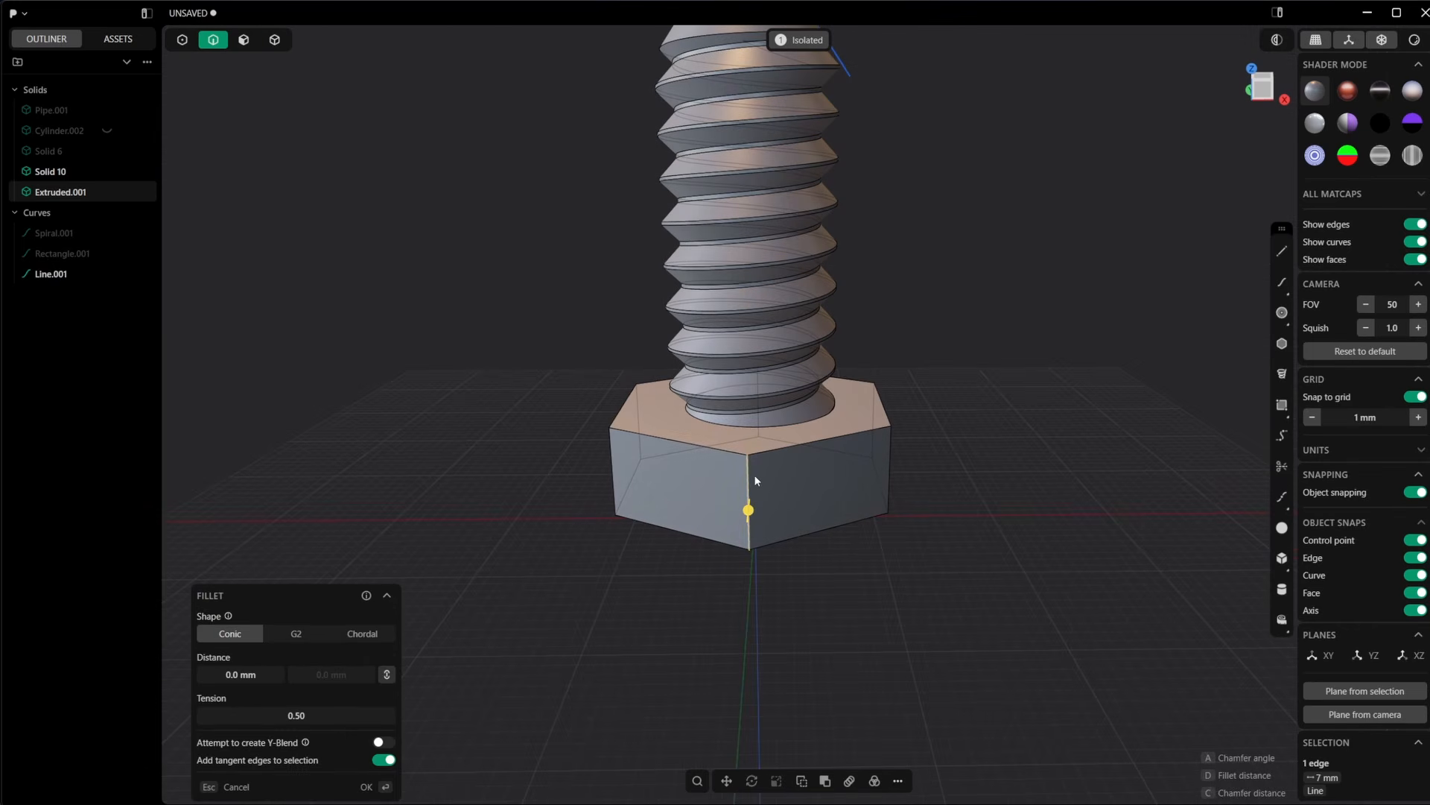
{"action": "left_click", "coordinate": [893, 455]}
{"action": "left_click_drag", "start_coordinate": [641, 409], "coordinate": [624, 407]}
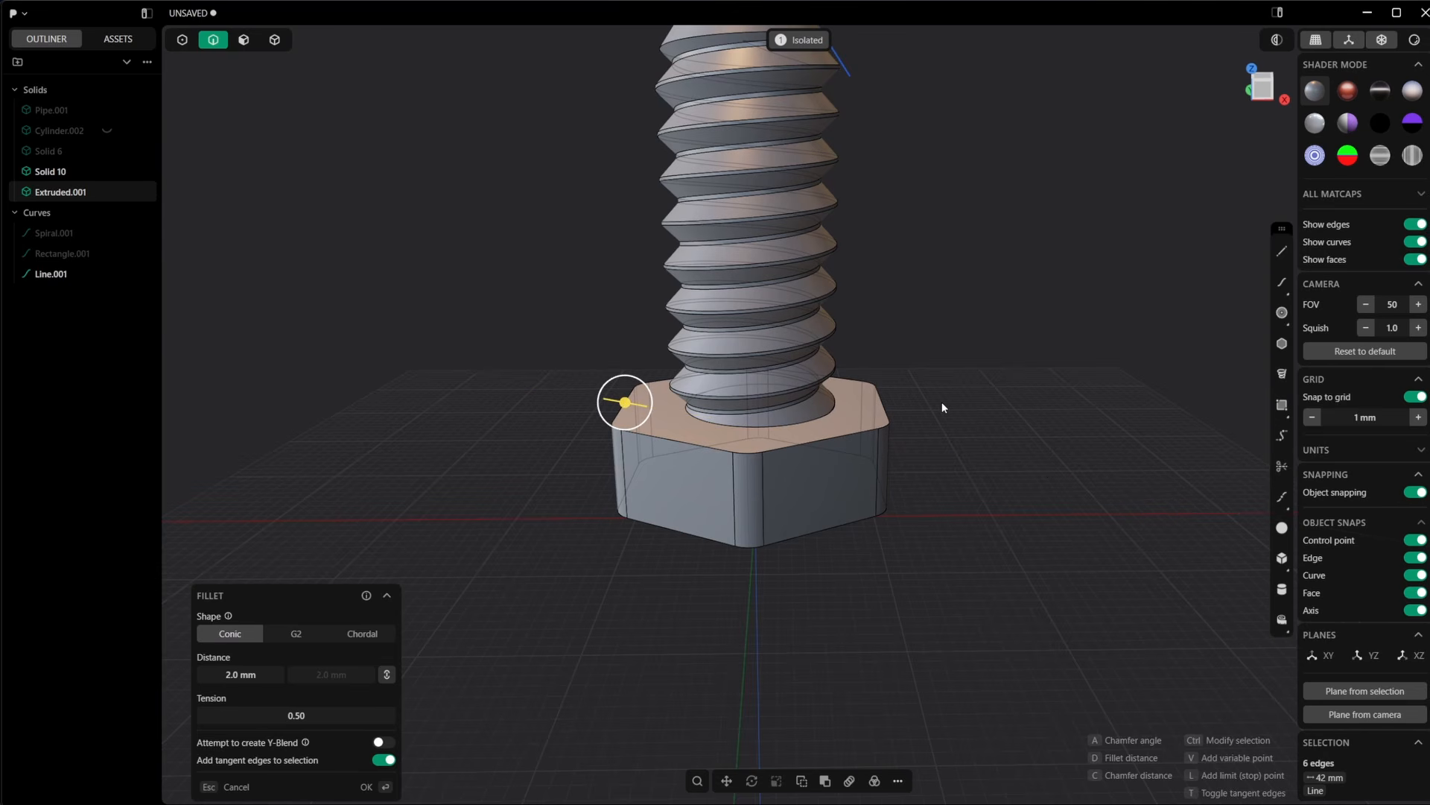
{"action": "key", "text": "Return"}
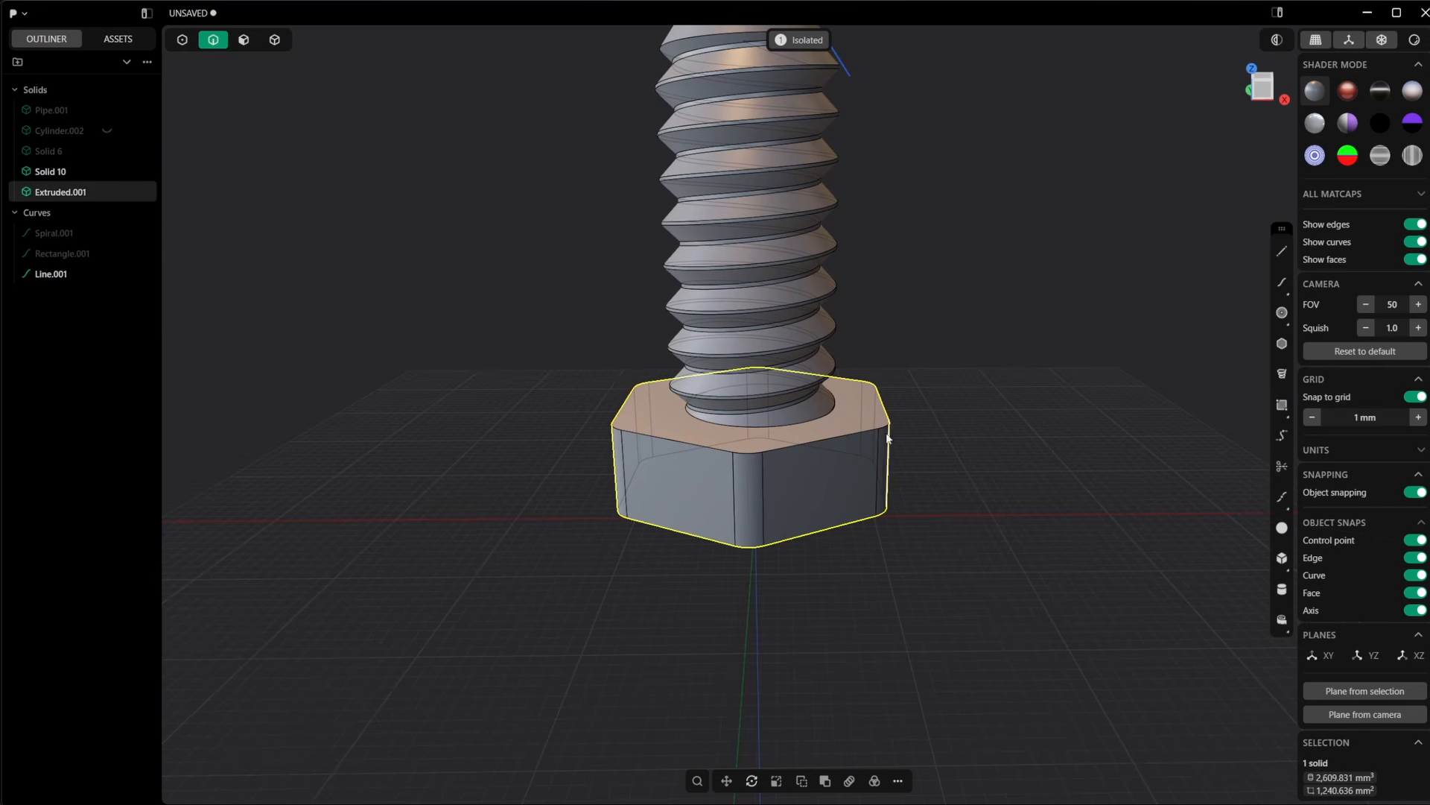
Draw a slanted line about 8 mm long in front view from the X axis past the head's lower outer corner, with grid snapping off
{"action": "middle_click_drag", "start_coordinate": [833, 413], "coordinate": [1022, 498]}
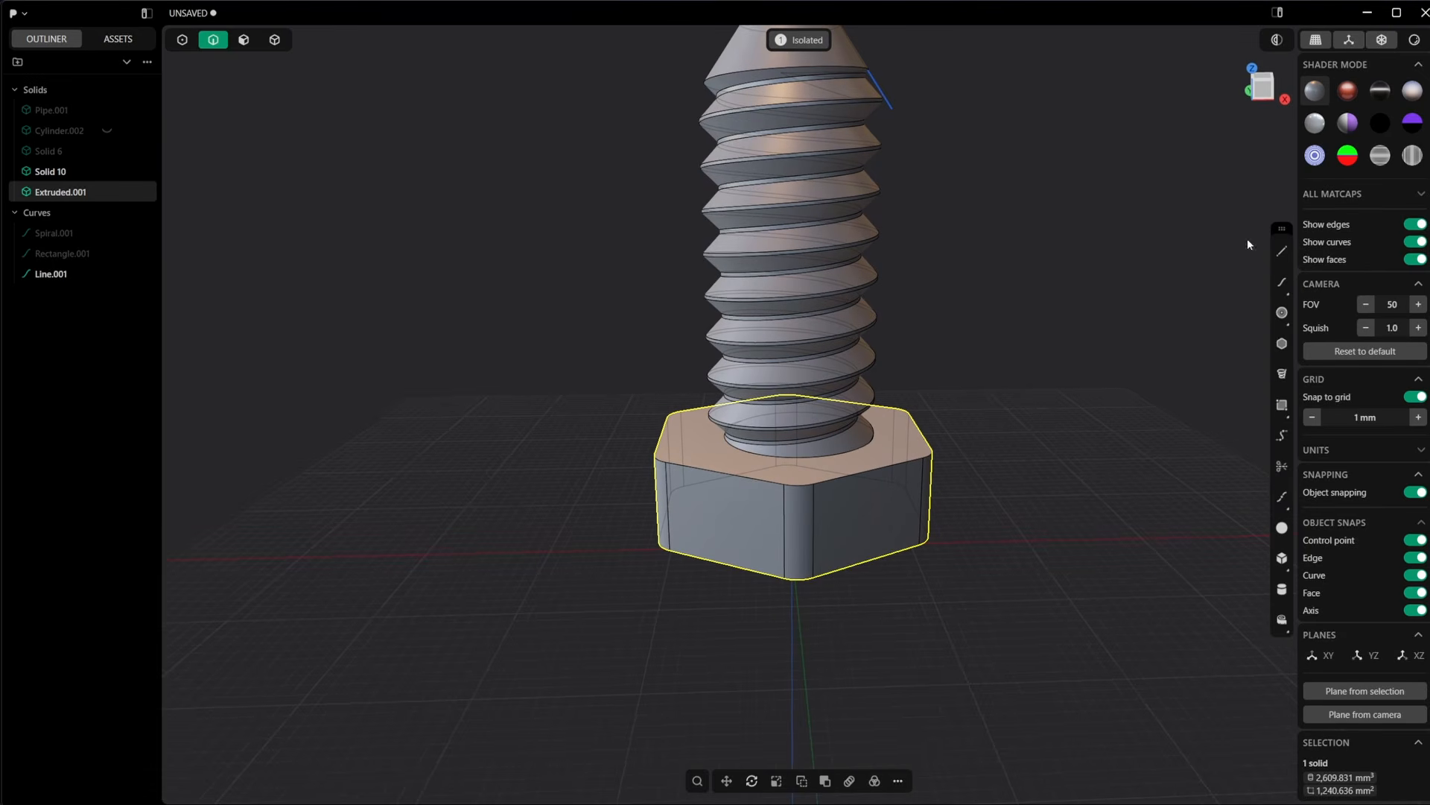
{"action": "left_click", "coordinate": [1267, 93]}
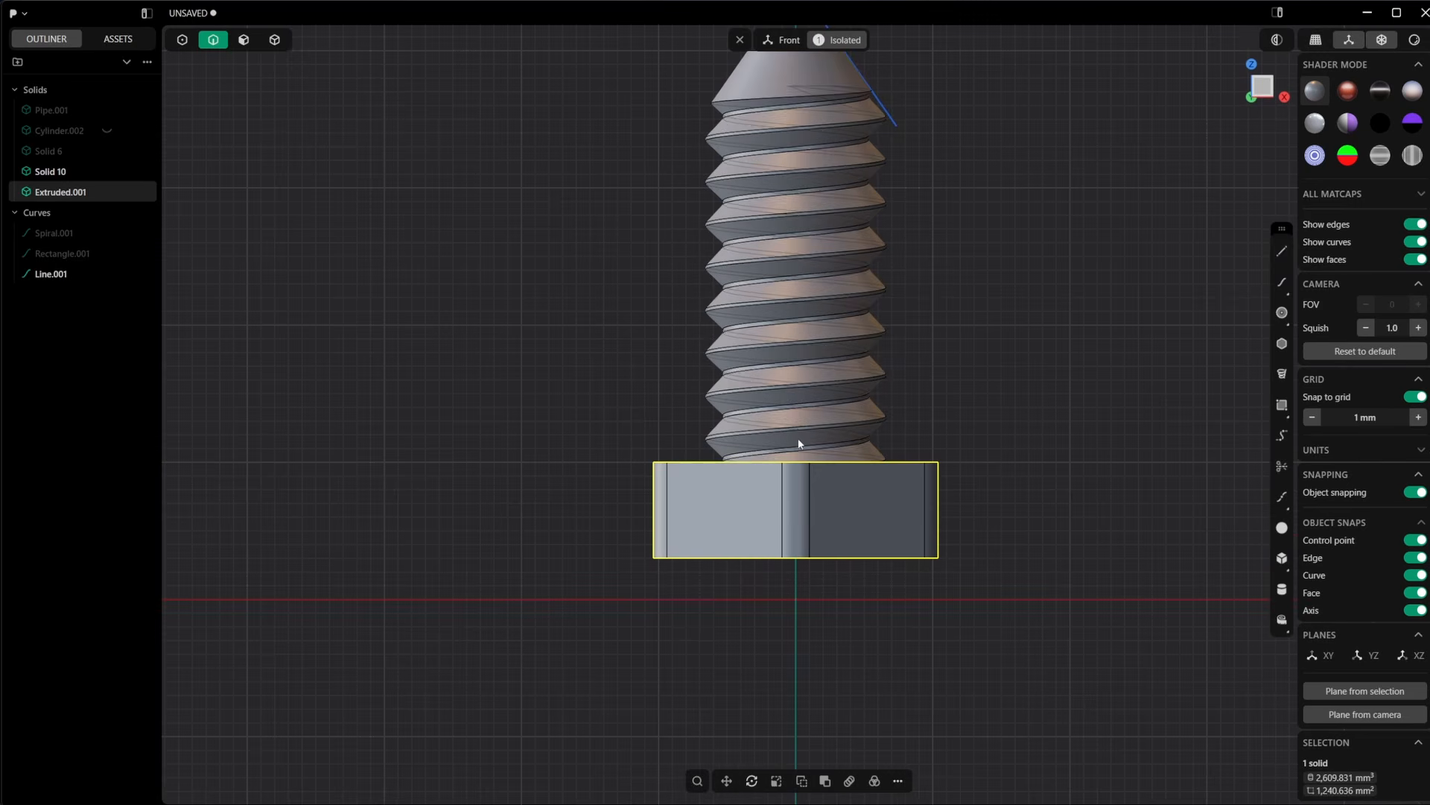
{"action": "scroll", "coordinate": [1051, 430], "scroll_direction": "up", "scroll_amount": 2}
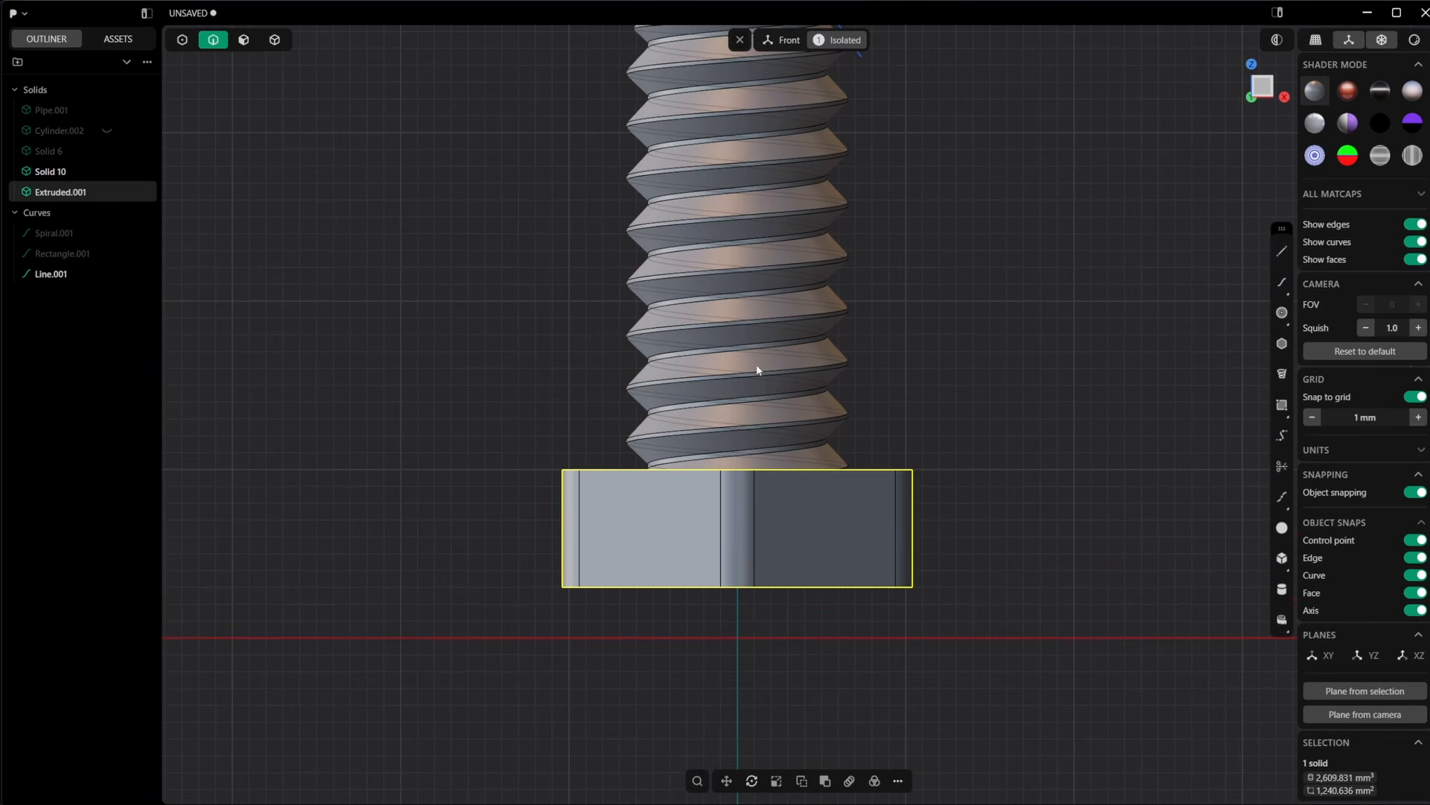
{"action": "left_click", "coordinate": [1282, 252]}
{"action": "left_click", "coordinate": [805, 637]}
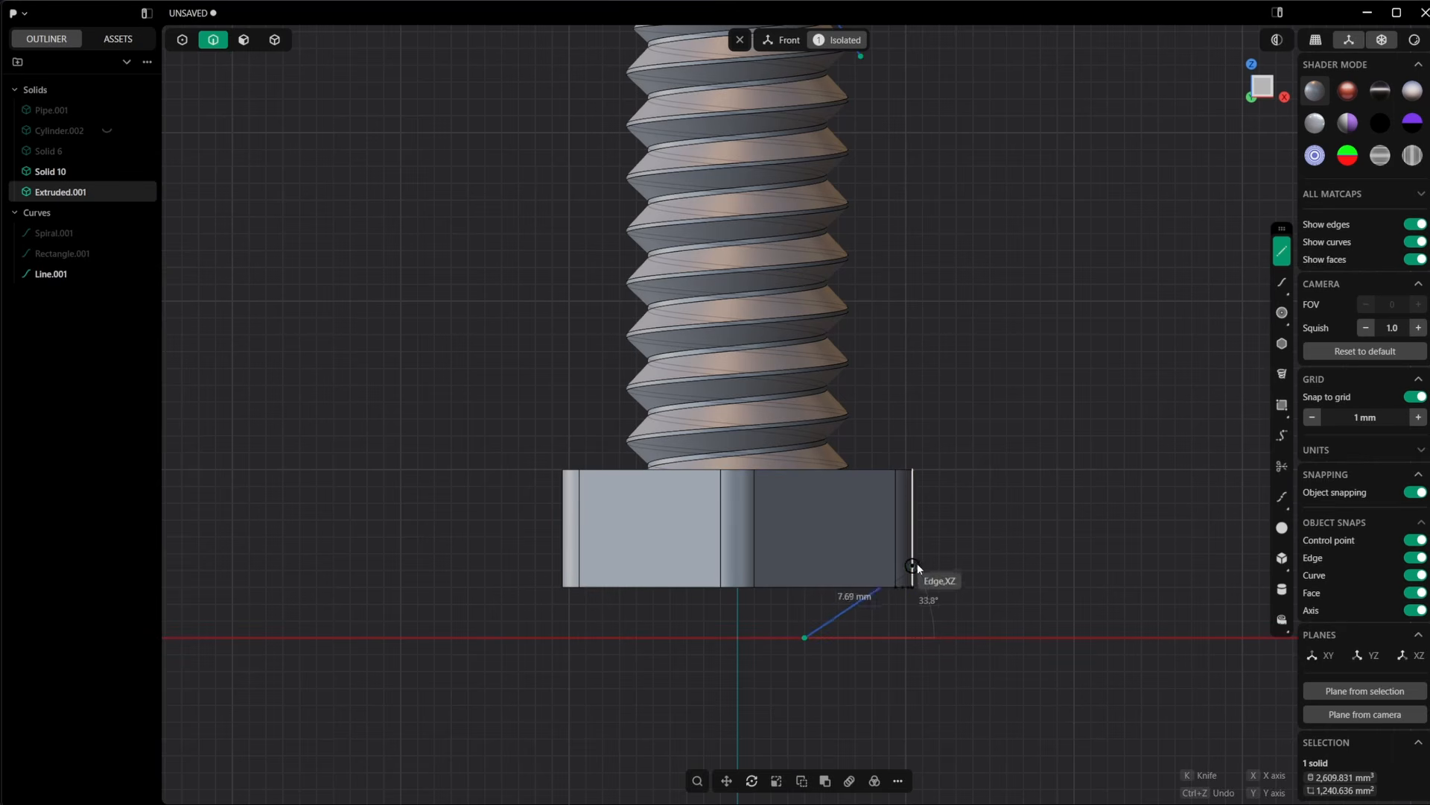
{"action": "scroll", "coordinate": [926, 571], "scroll_direction": "up", "scroll_amount": 4}
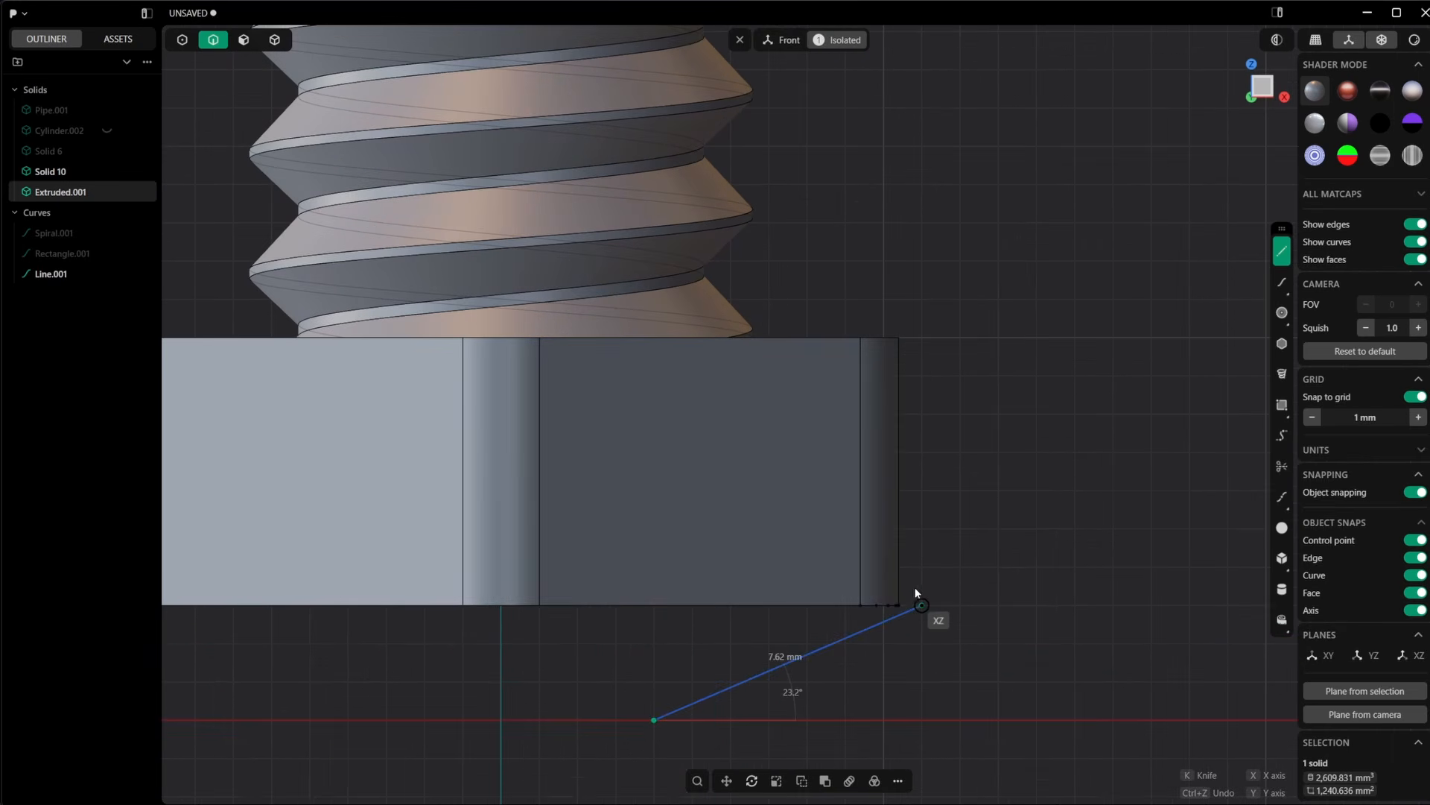
{"action": "scroll", "coordinate": [918, 589], "scroll_direction": "up", "scroll_amount": 1}
{"action": "left_click", "coordinate": [1416, 396]}
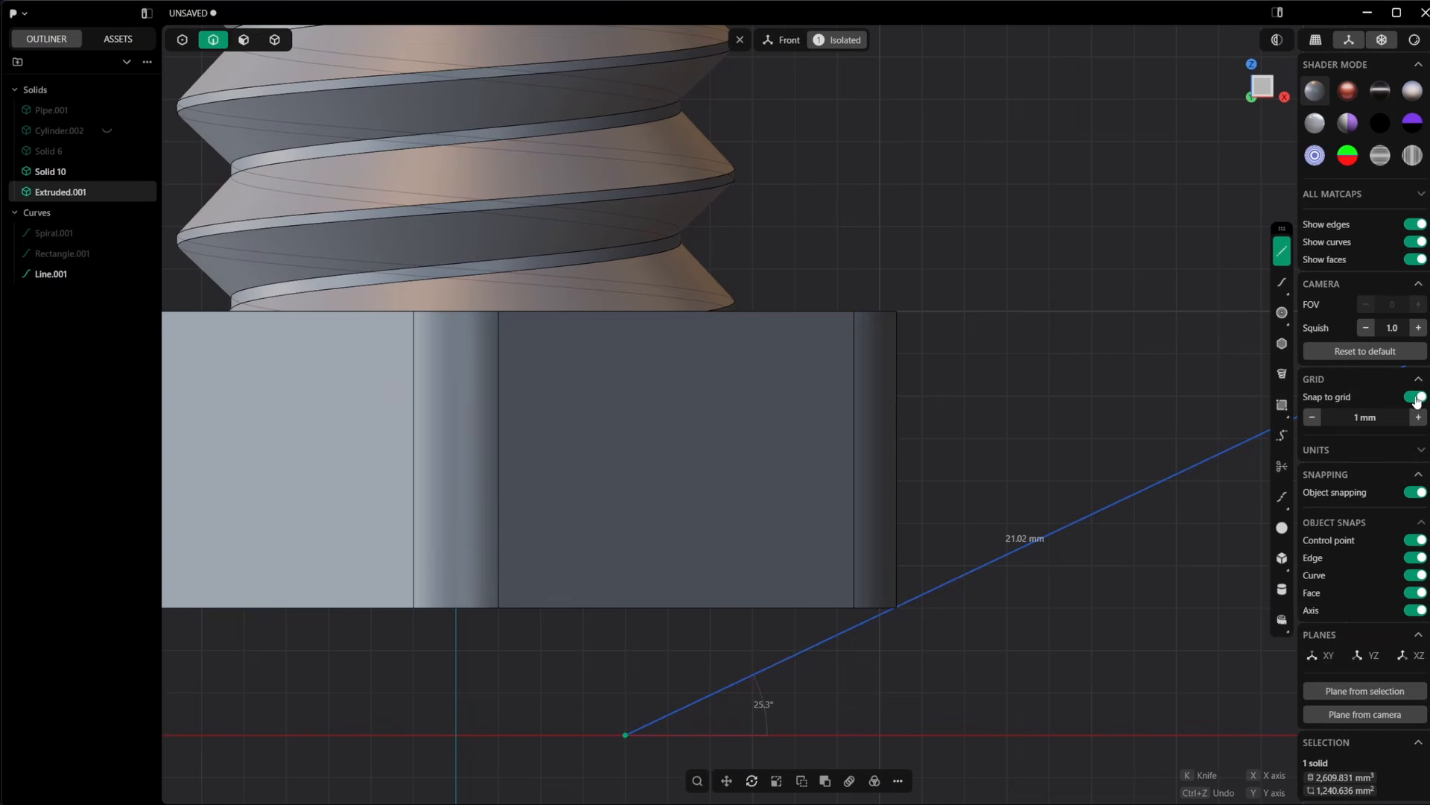
{"action": "left_click", "coordinate": [929, 577]}
Revolve the slanted line 360 degrees around the shaft's vertical axis into a conical sheet
{"action": "scroll", "coordinate": [930, 577], "scroll_direction": "down", "scroll_amount": 2}
{"action": "middle_click_drag", "start_coordinate": [874, 624], "coordinate": [983, 618]}
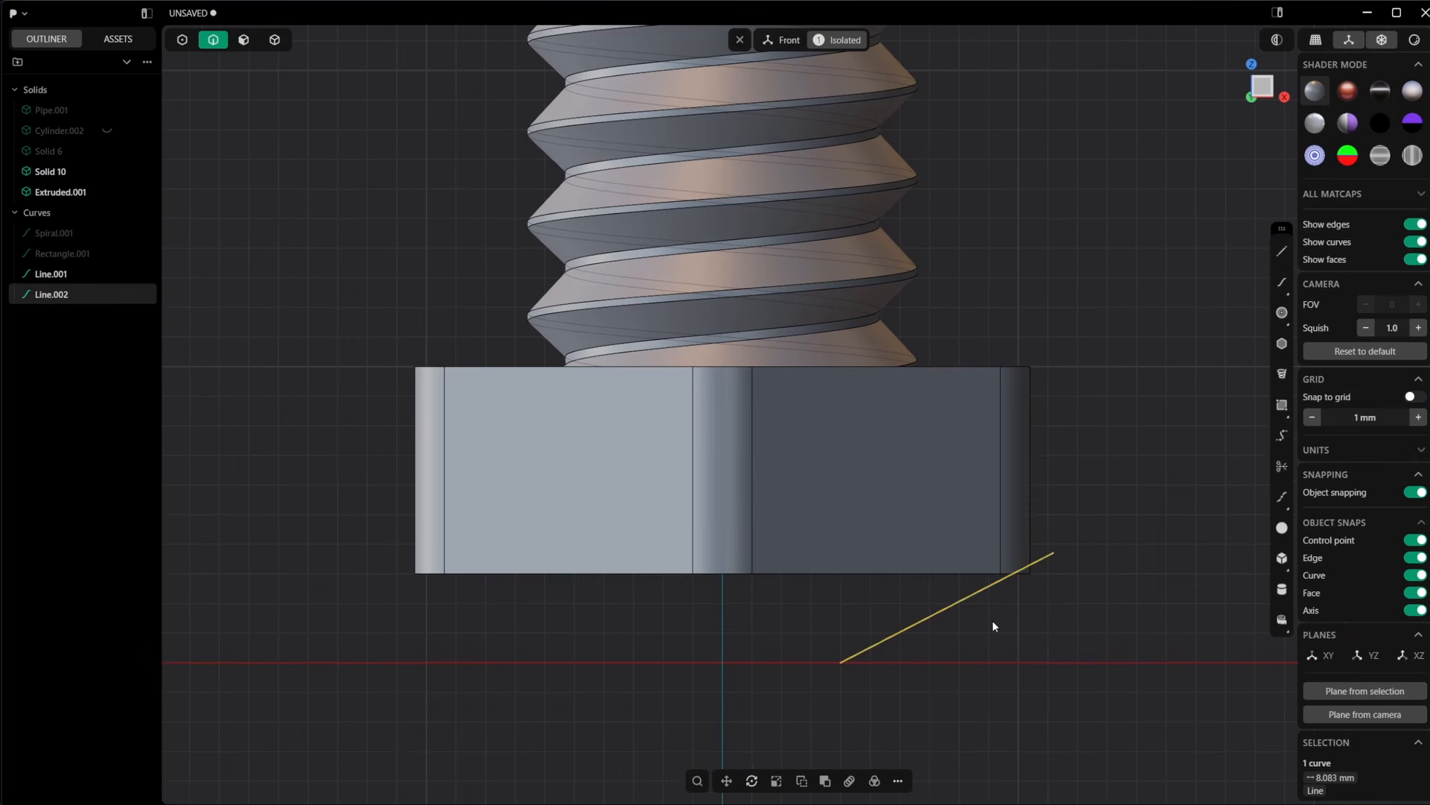
{"action": "right_click", "coordinate": [891, 648]}
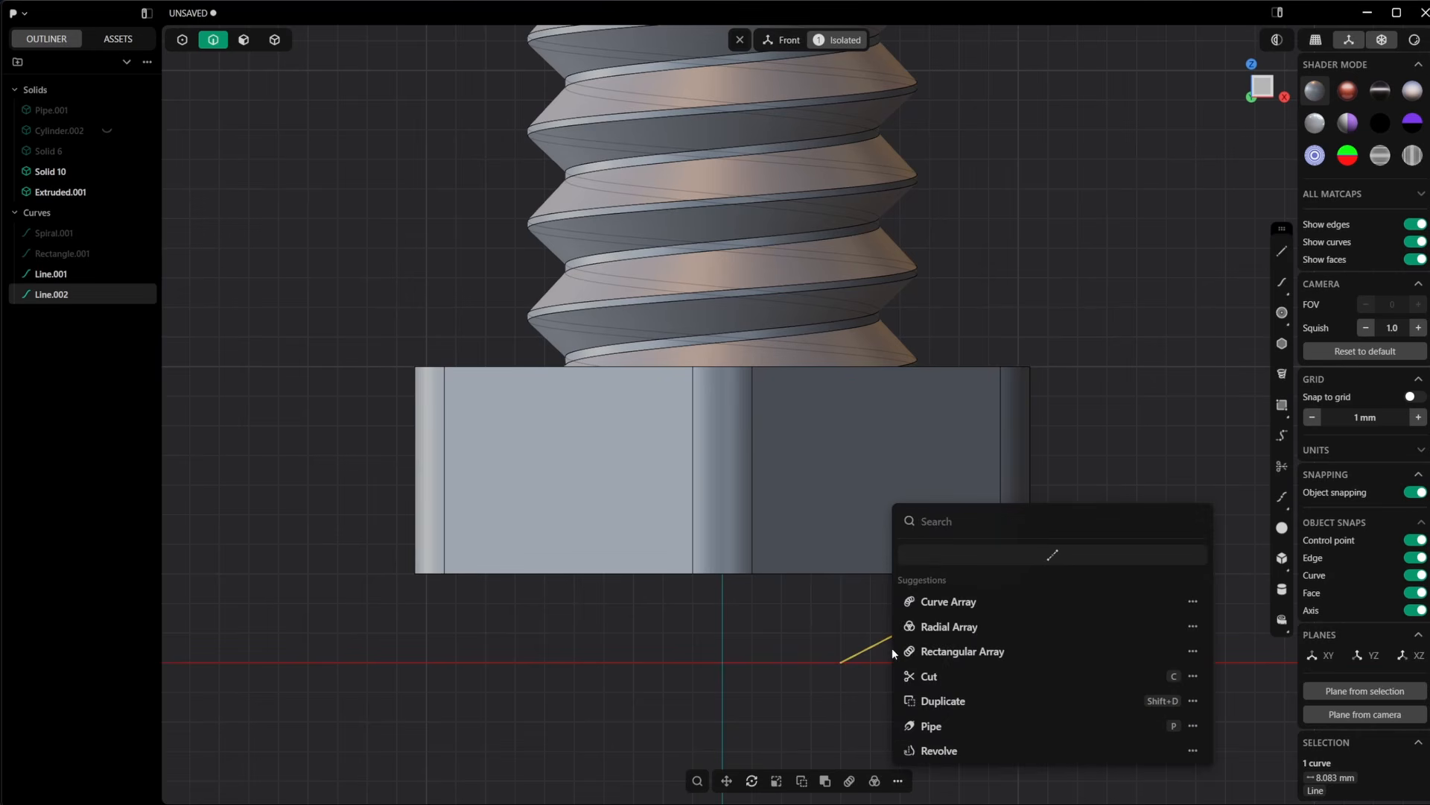
{"action": "type", "text": "rev"}
{"action": "left_click", "coordinate": [959, 584]}
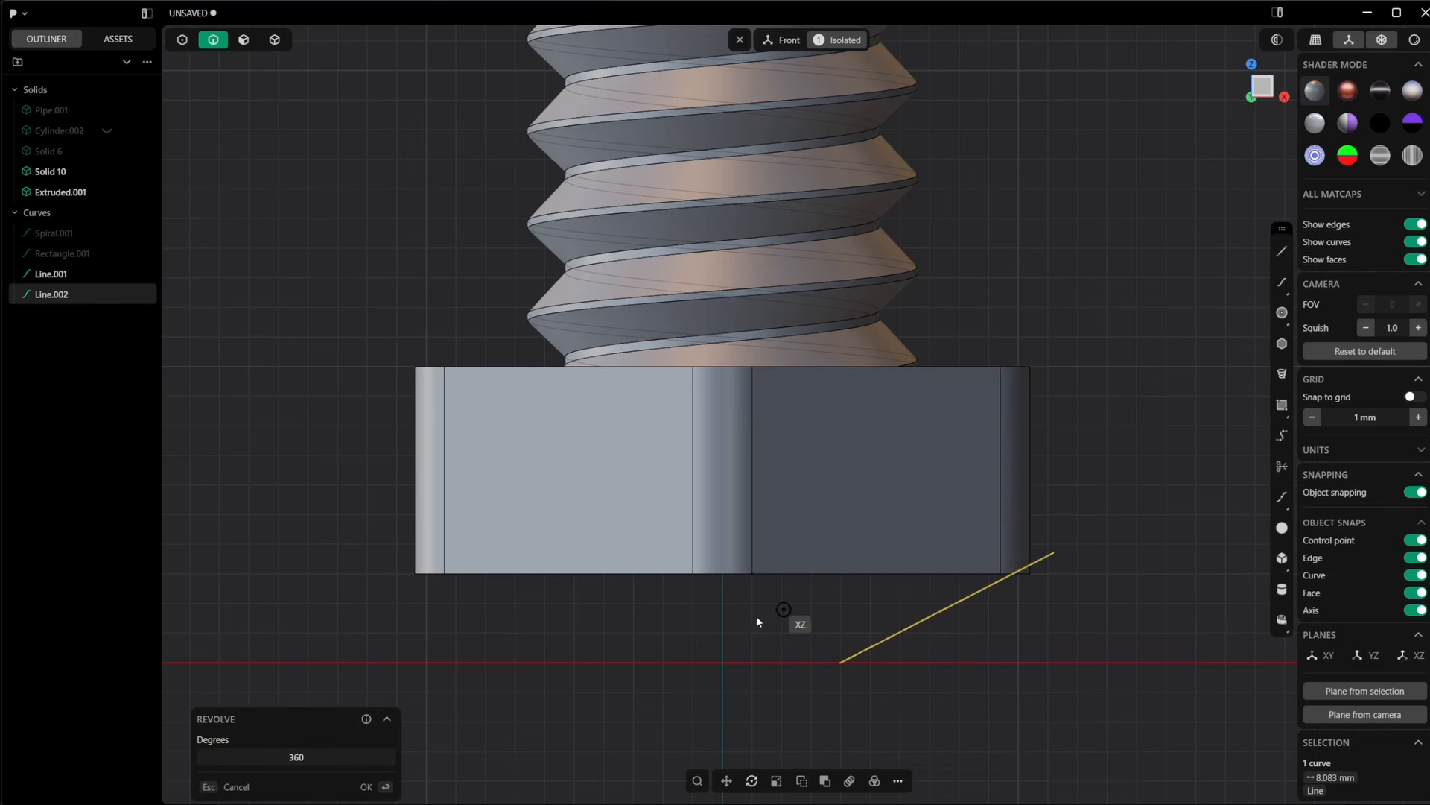
{"action": "left_click", "coordinate": [722, 663]}
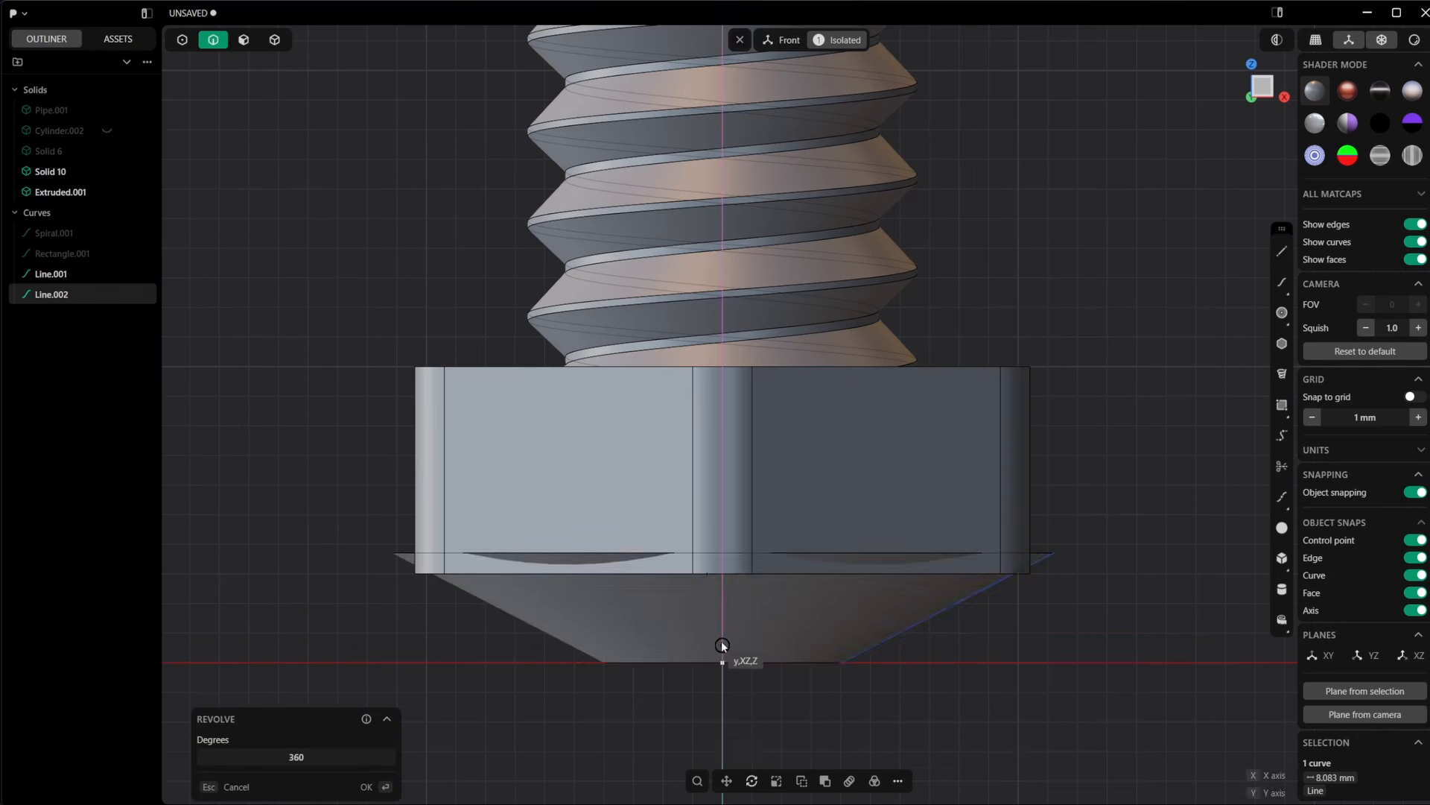
{"action": "left_click", "coordinate": [720, 598]}
Cut the hexagonal head with the conical sheet and delete the cut-off lower piece
{"action": "key", "text": "4"}
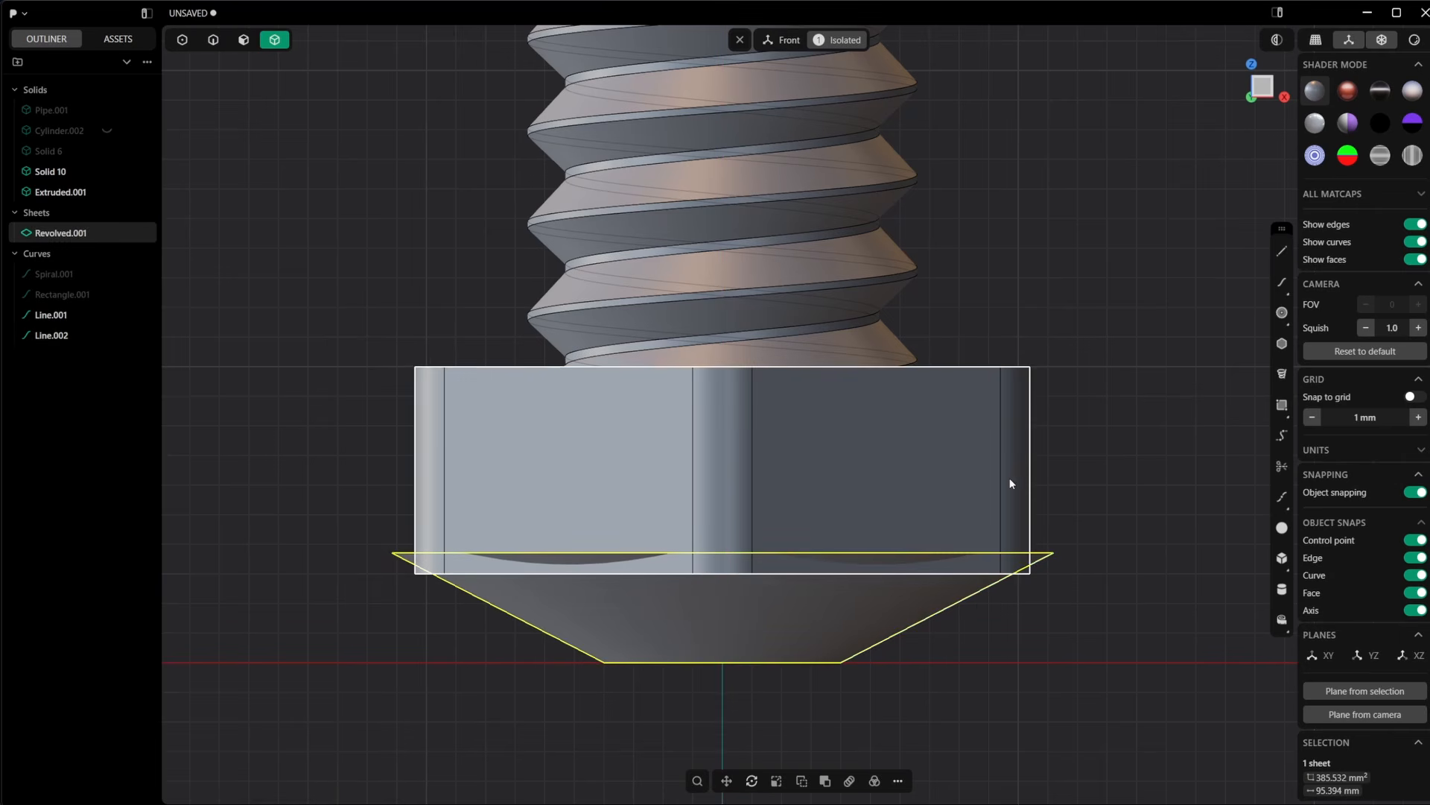
{"action": "left_click", "coordinate": [1006, 463]}
{"action": "key", "text": "c"}
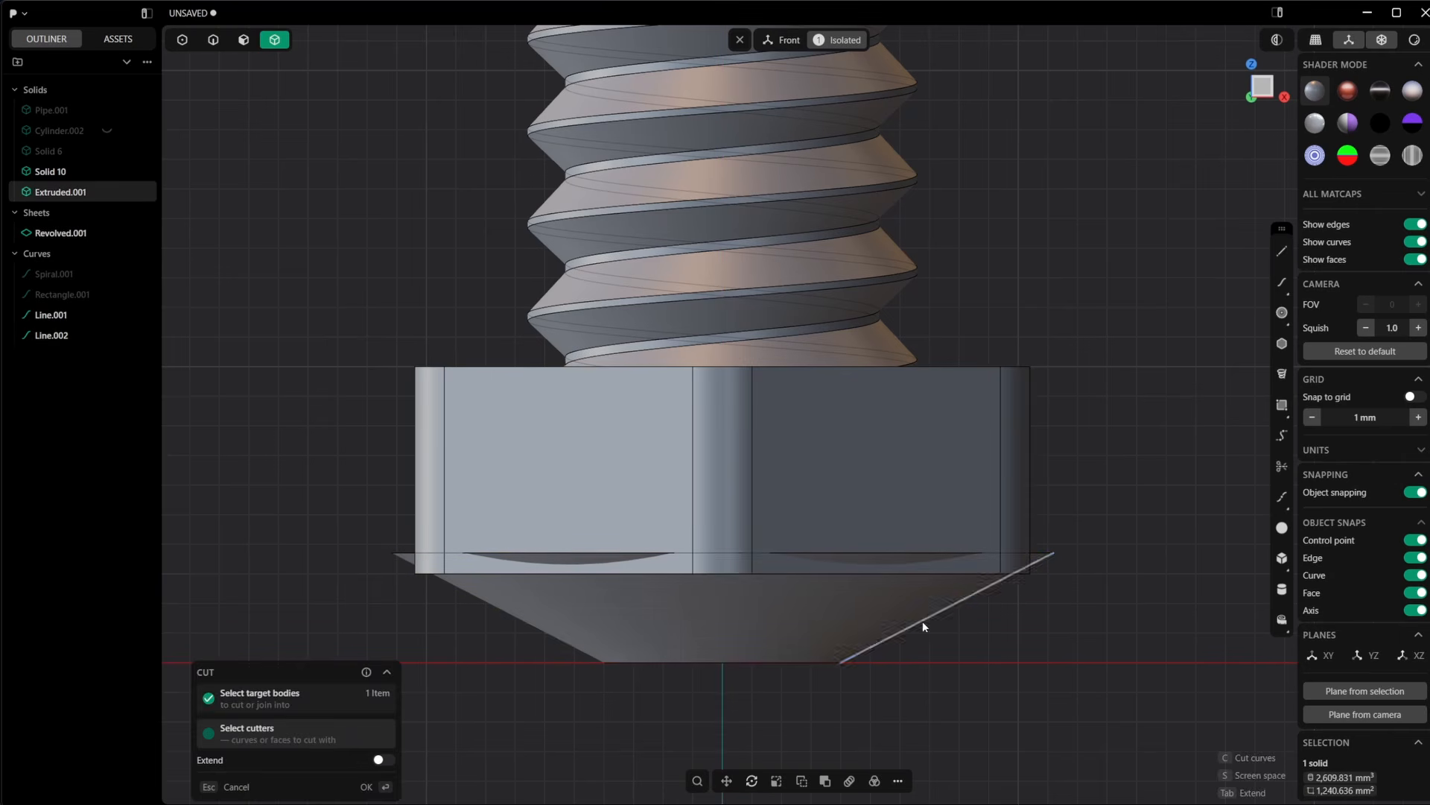
{"action": "left_click", "coordinate": [870, 600]}
{"action": "right_click", "coordinate": [1165, 602]}
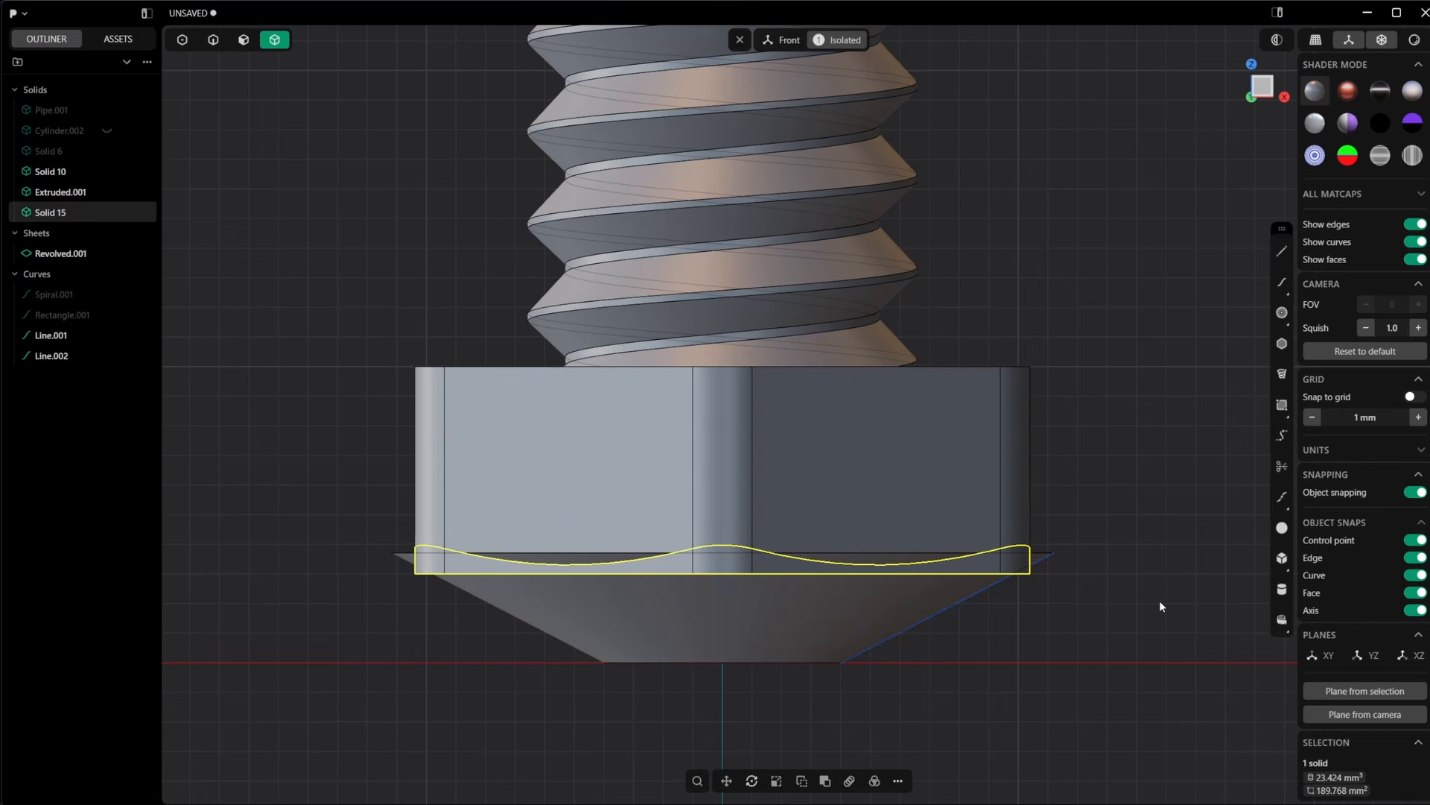
{"action": "key", "text": "Delete"}
Delete the conical sheet and the slanted line used to make it
{"action": "key", "text": "2"}
{"action": "key", "text": "3"}
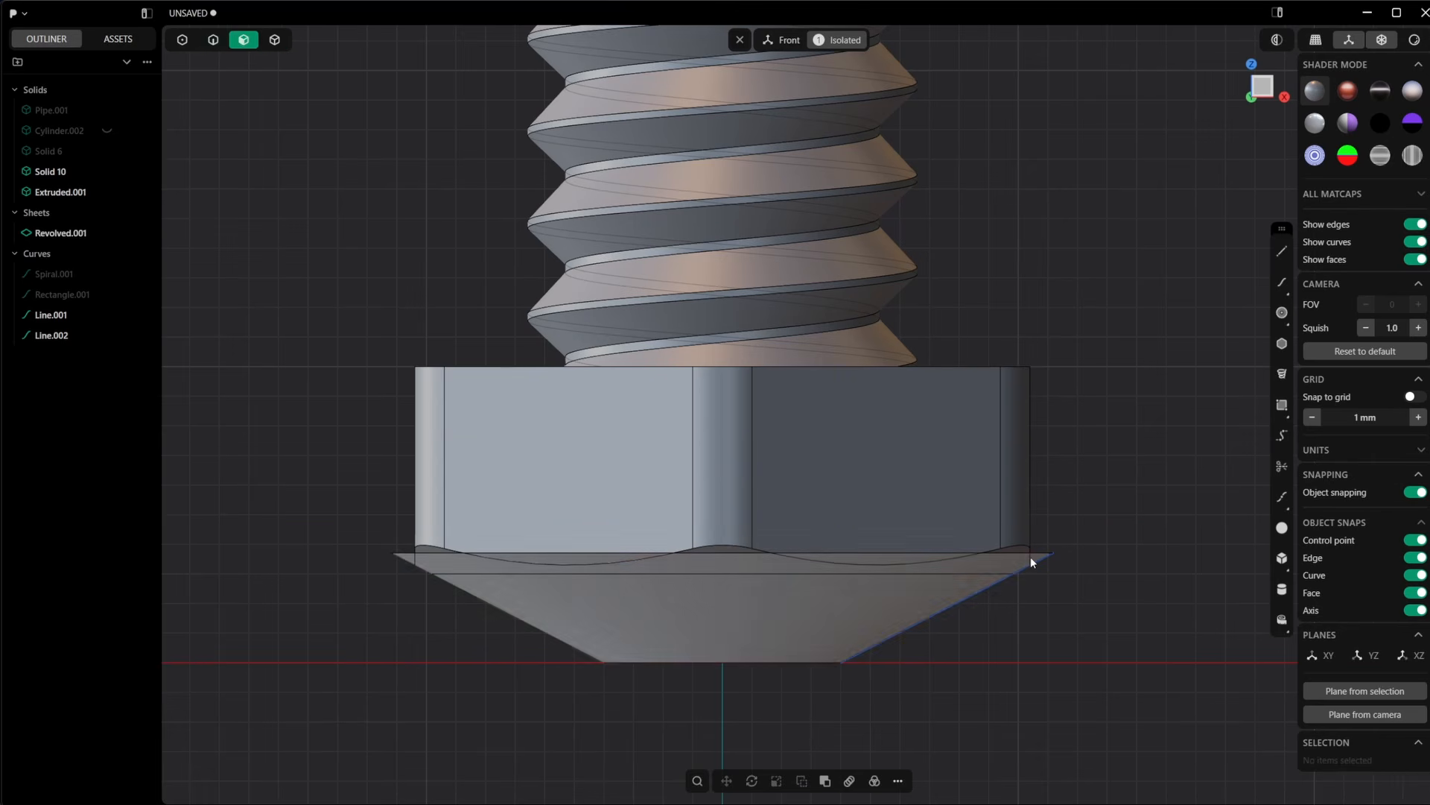
{"action": "left_click", "coordinate": [1030, 557]}
{"action": "key", "text": "Delete"}
{"action": "left_click", "coordinate": [962, 603]}
{"action": "key", "text": "Delete"}
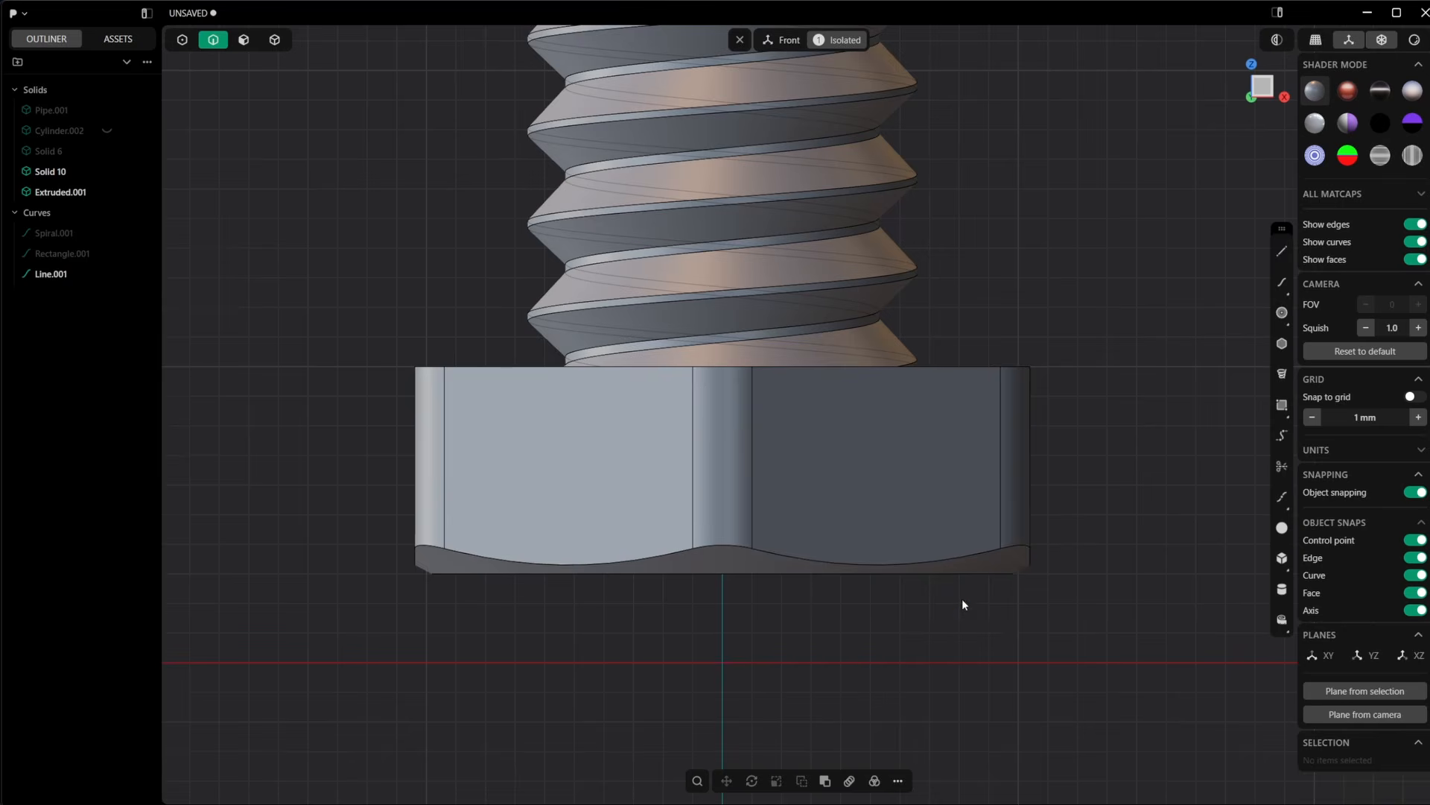
{"action": "middle_click_drag", "start_coordinate": [963, 597], "coordinate": [802, 569]}
{"action": "left_click", "coordinate": [798, 502]}
{"action": "left_click_drag", "start_coordinate": [807, 549], "coordinate": [817, 549]}
{"action": "key", "text": "Escape"}
{"action": "middle_click_drag", "start_coordinate": [967, 524], "coordinate": [972, 377]}
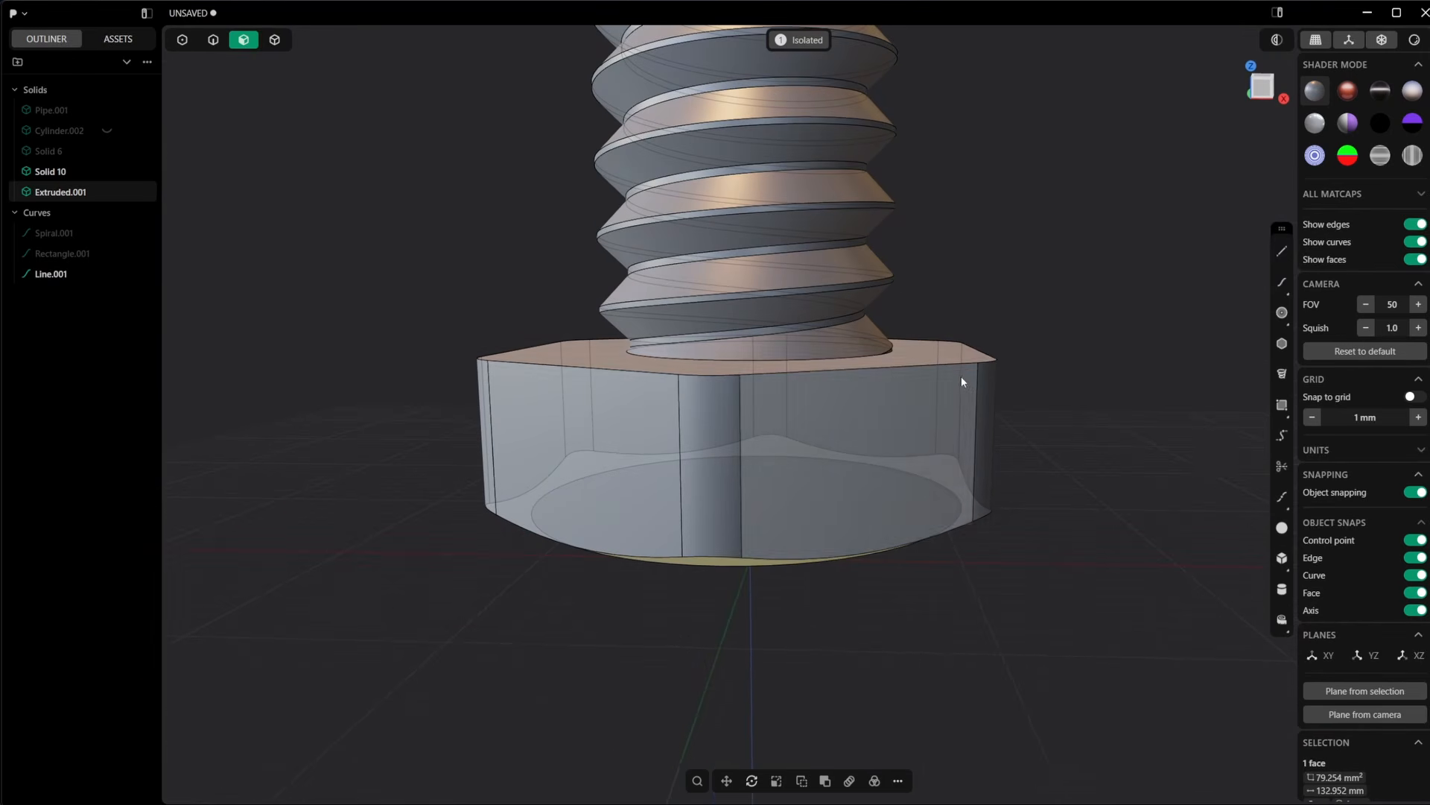
{"action": "middle_click_drag", "start_coordinate": [856, 556], "coordinate": [932, 497]}
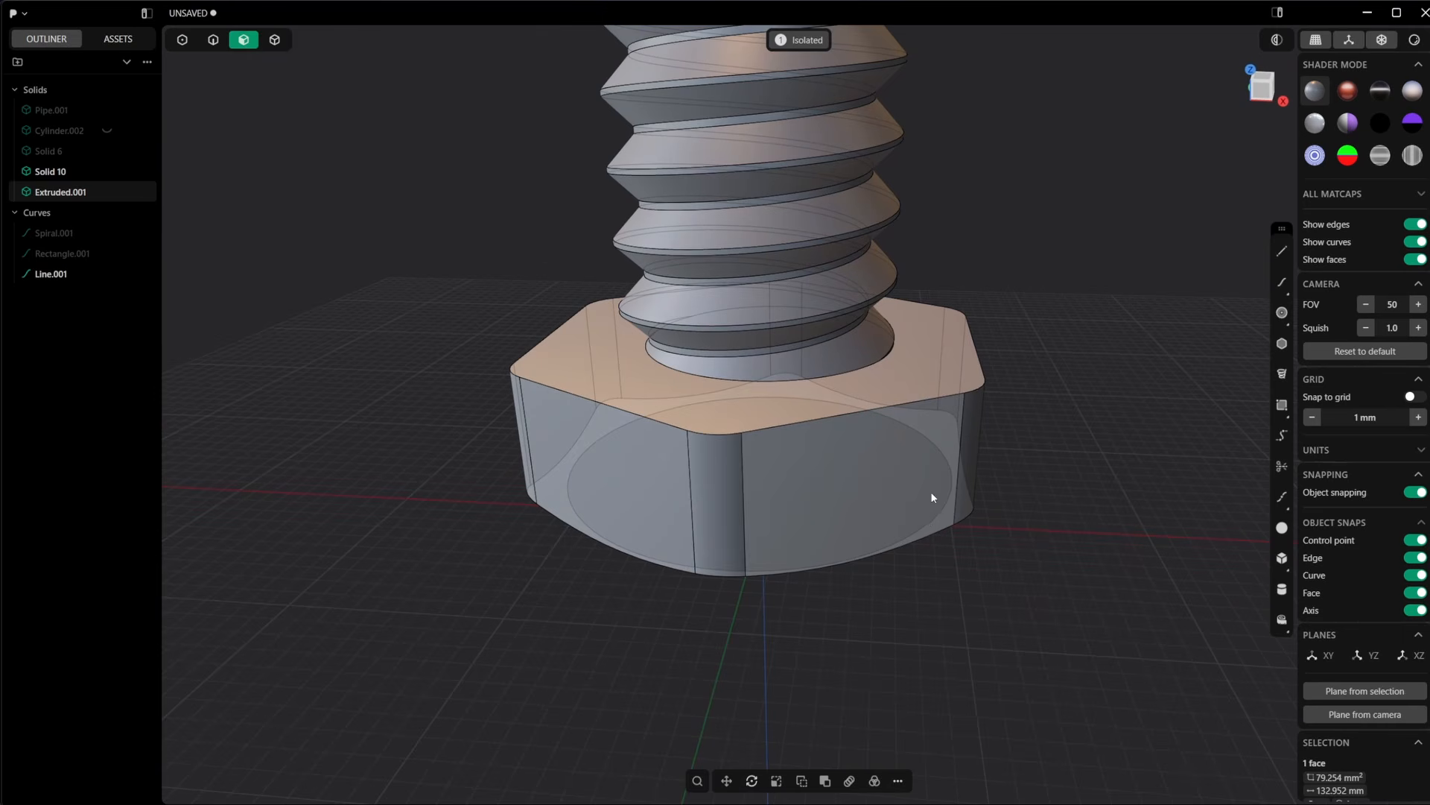
{"action": "key", "text": "2"}
{"action": "key", "text": "3"}
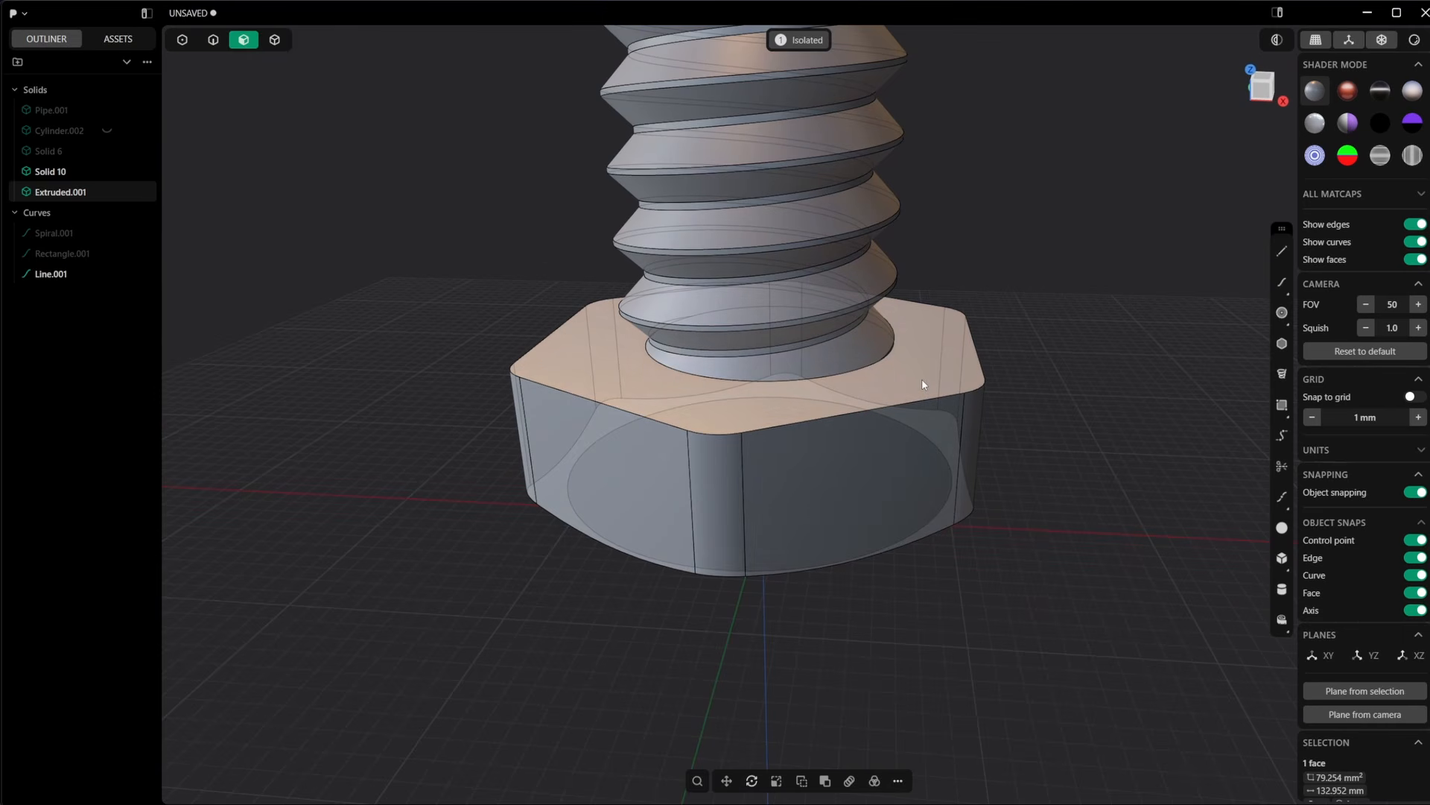
Set a temporary construction plane from the head's flat top and bottom faces
{"action": "left_click", "coordinate": [922, 380]}
{"action": "middle_click_drag", "start_coordinate": [922, 379], "coordinate": [833, 581]}
{"action": "left_click", "coordinate": [833, 581], "text": "shift"}
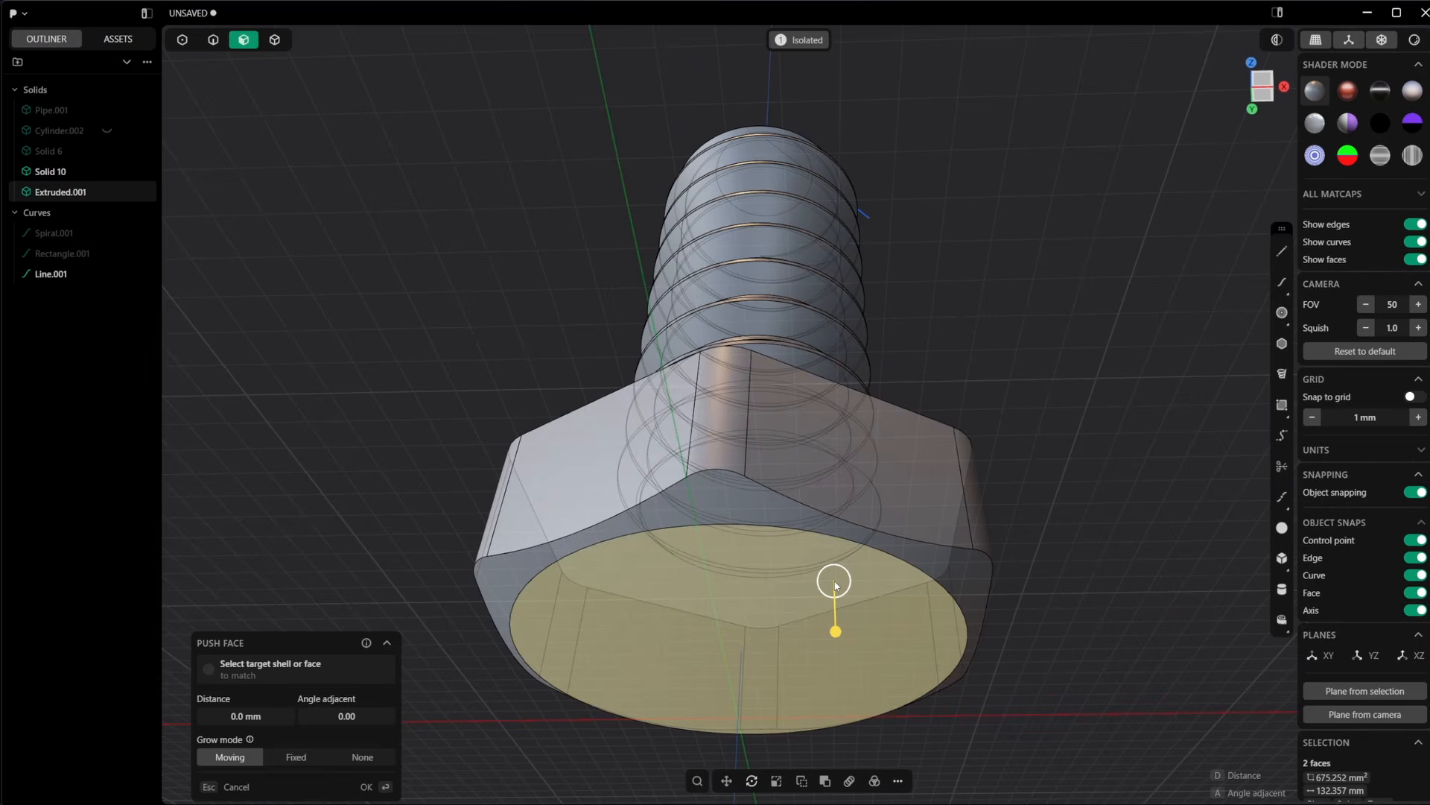
{"action": "middle_click_drag", "start_coordinate": [968, 579], "coordinate": [964, 526]}
{"action": "key", "text": "Escape"}
{"action": "key", "text": "Escape"}
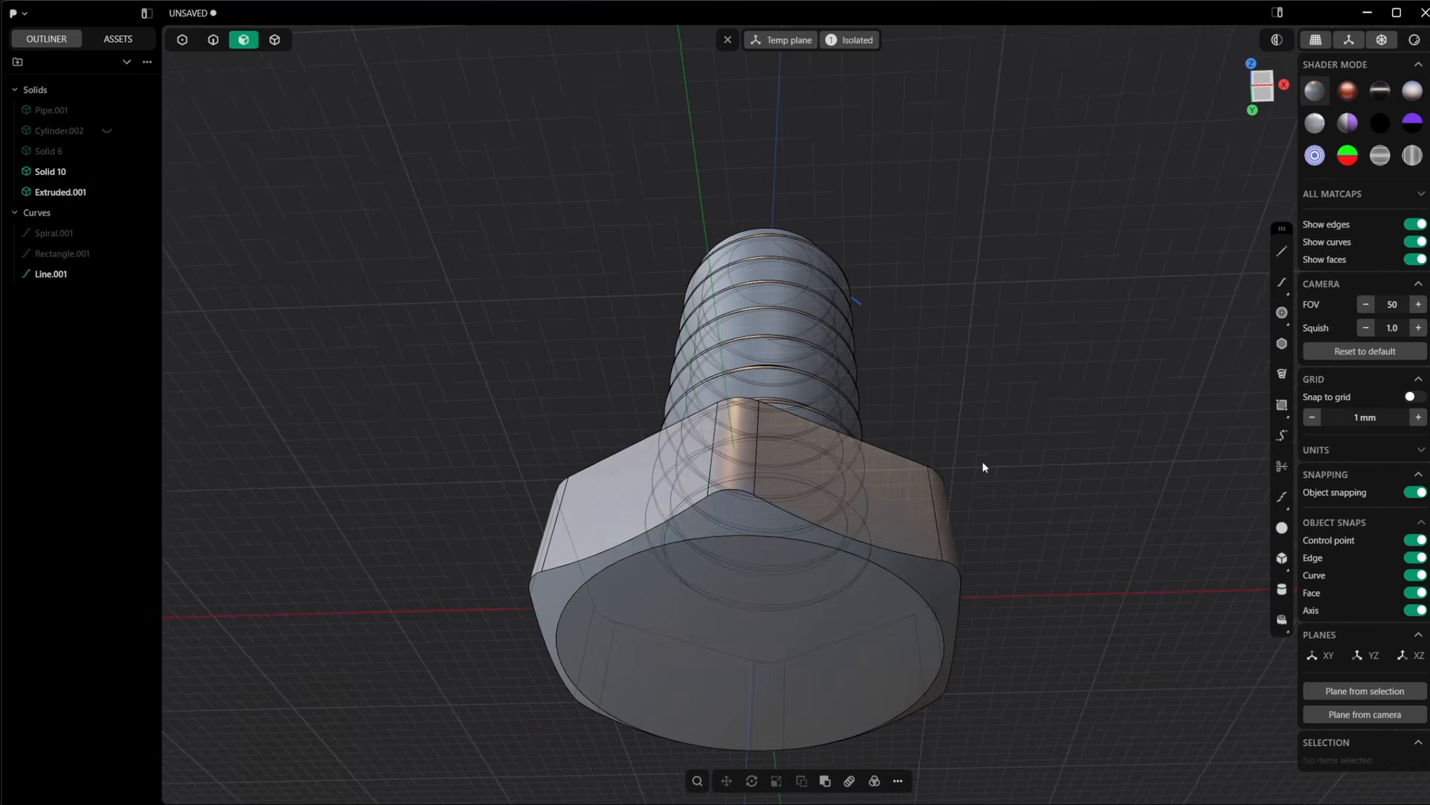
Mirror the head's chamfered lower half across its horizontal mid-plane, cutting at the plane and merging the two halves
{"action": "middle_click_drag", "start_coordinate": [984, 465], "coordinate": [953, 584]}
{"action": "key", "text": "4"}
{"action": "left_click", "coordinate": [927, 445]}
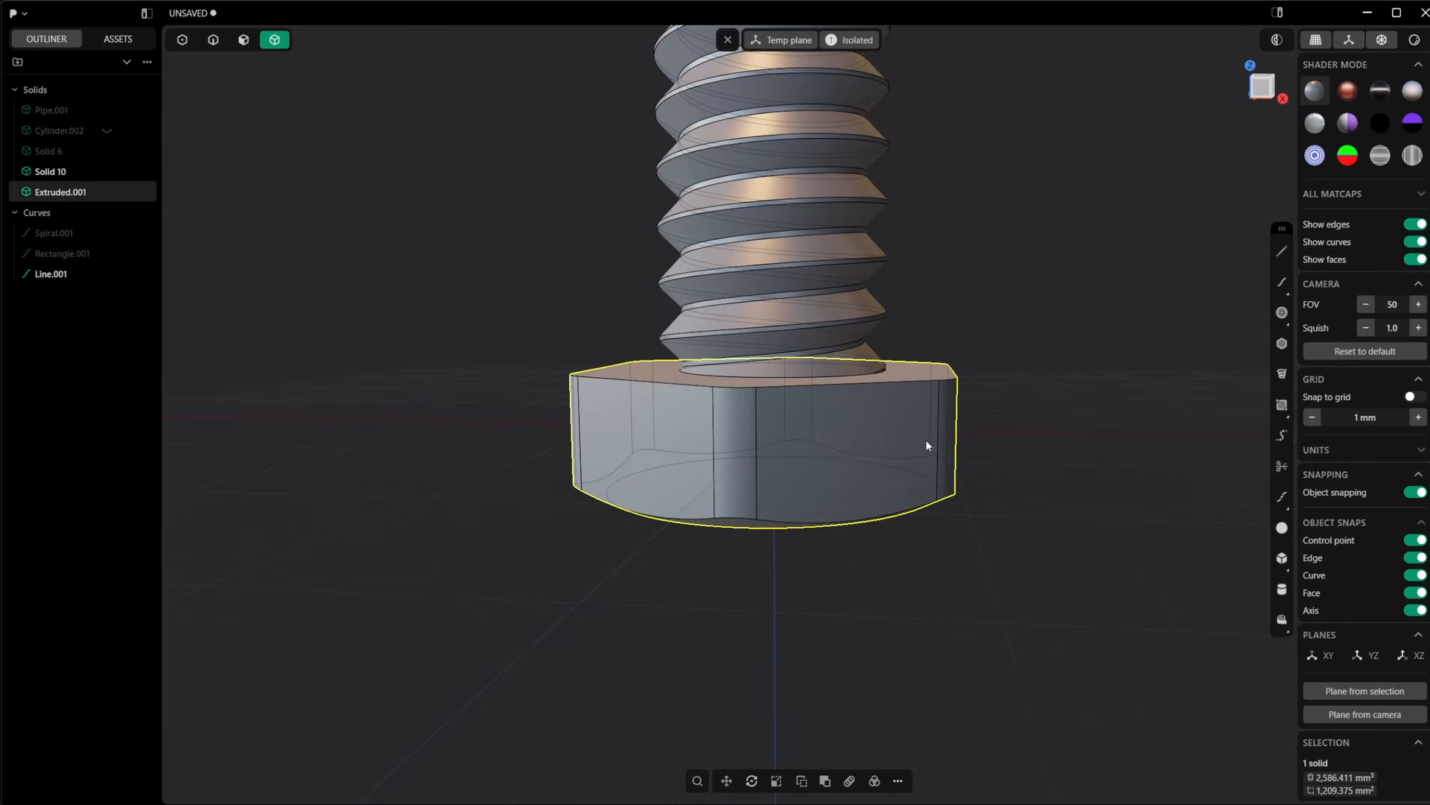
{"action": "key", "text": "alt+x"}
{"action": "left_click", "coordinate": [775, 454]}
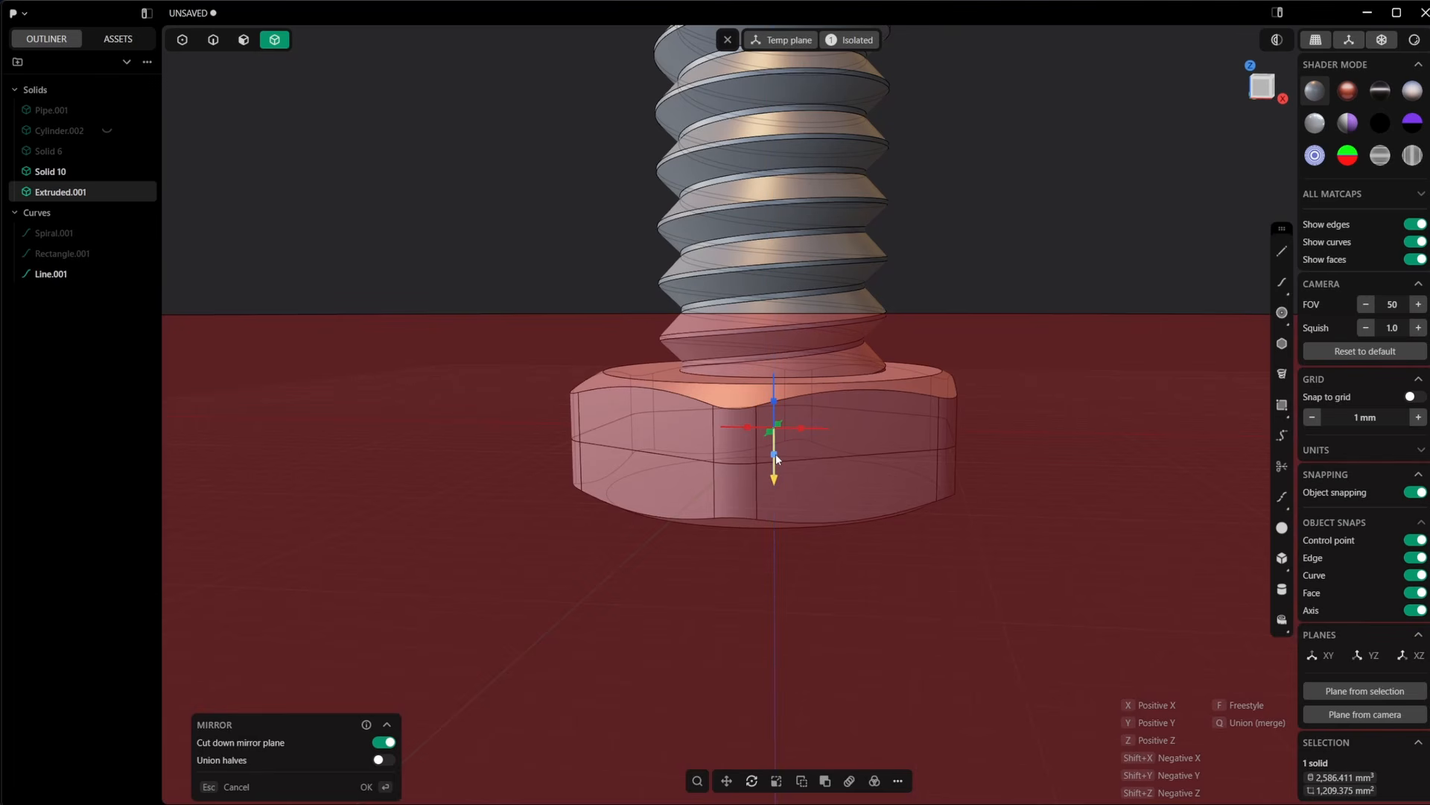
{"action": "key", "text": "q"}
{"action": "key", "text": "Return"}
{"action": "left_click", "coordinate": [1260, 93]}
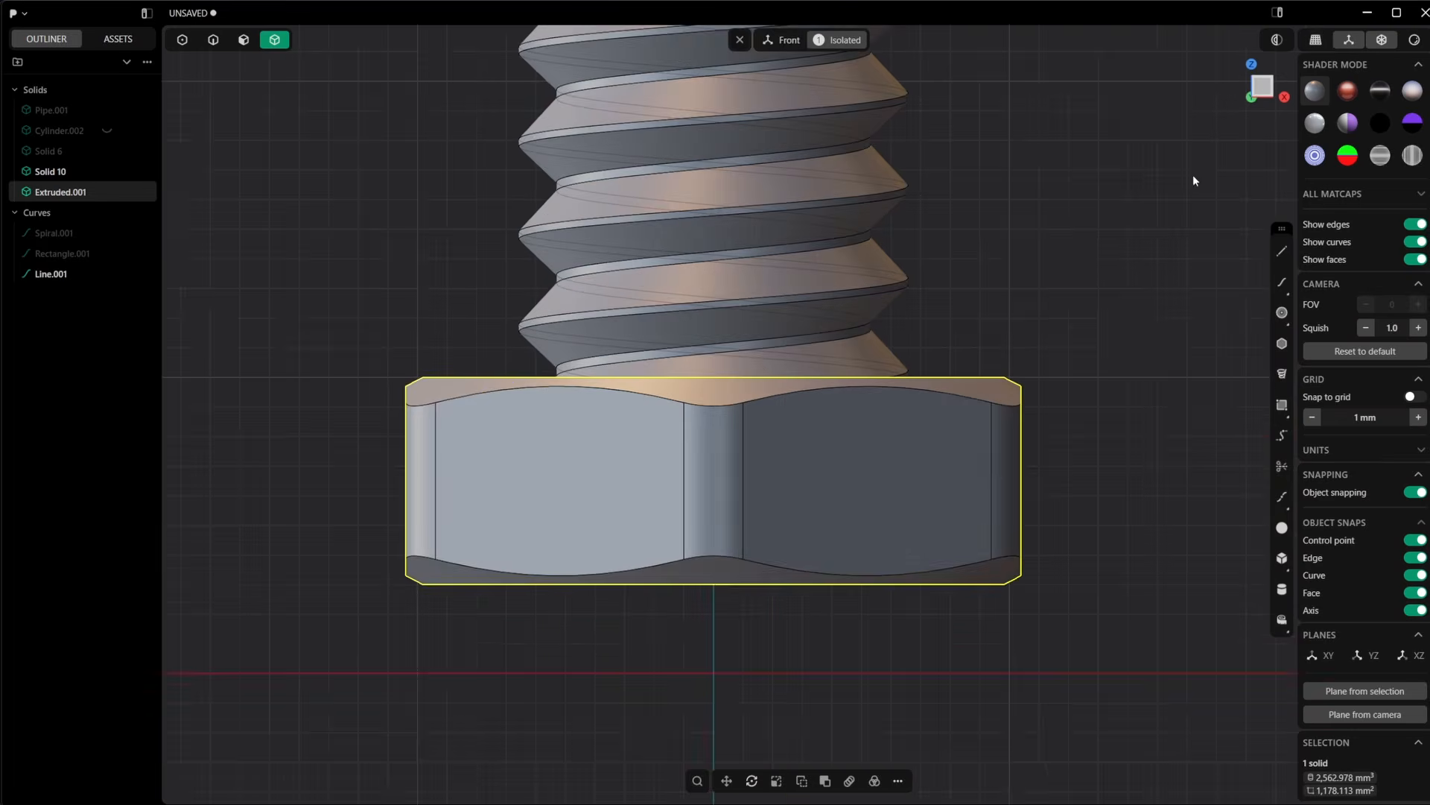
Turn on 1 mm grid snapping and move the head's lower flat and chamfer faces -1 mm along Z
{"action": "scroll", "coordinate": [963, 482], "scroll_direction": "down", "scroll_amount": 2}
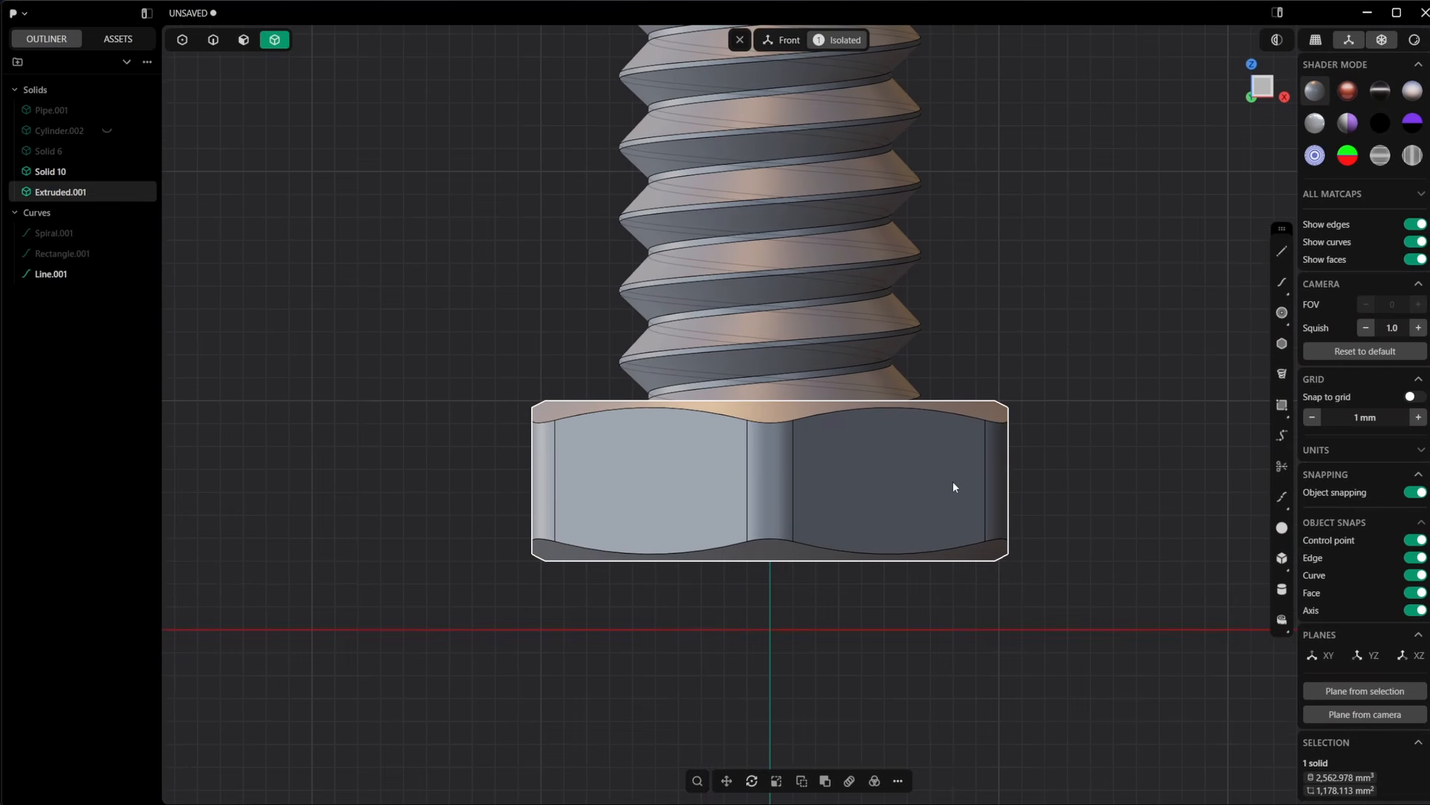
{"action": "scroll", "coordinate": [953, 484], "scroll_direction": "down", "scroll_amount": 2}
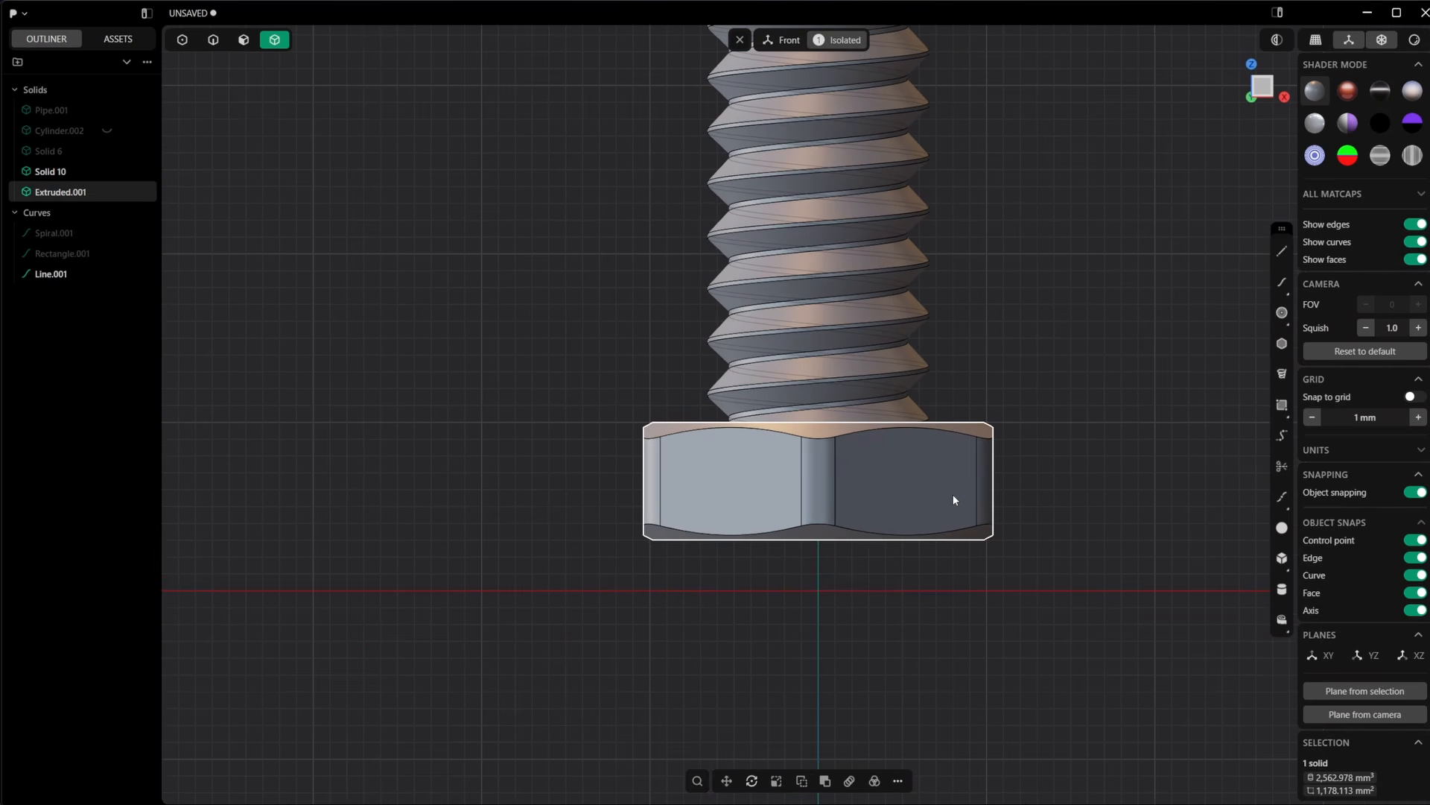
{"action": "left_click", "coordinate": [1413, 398]}
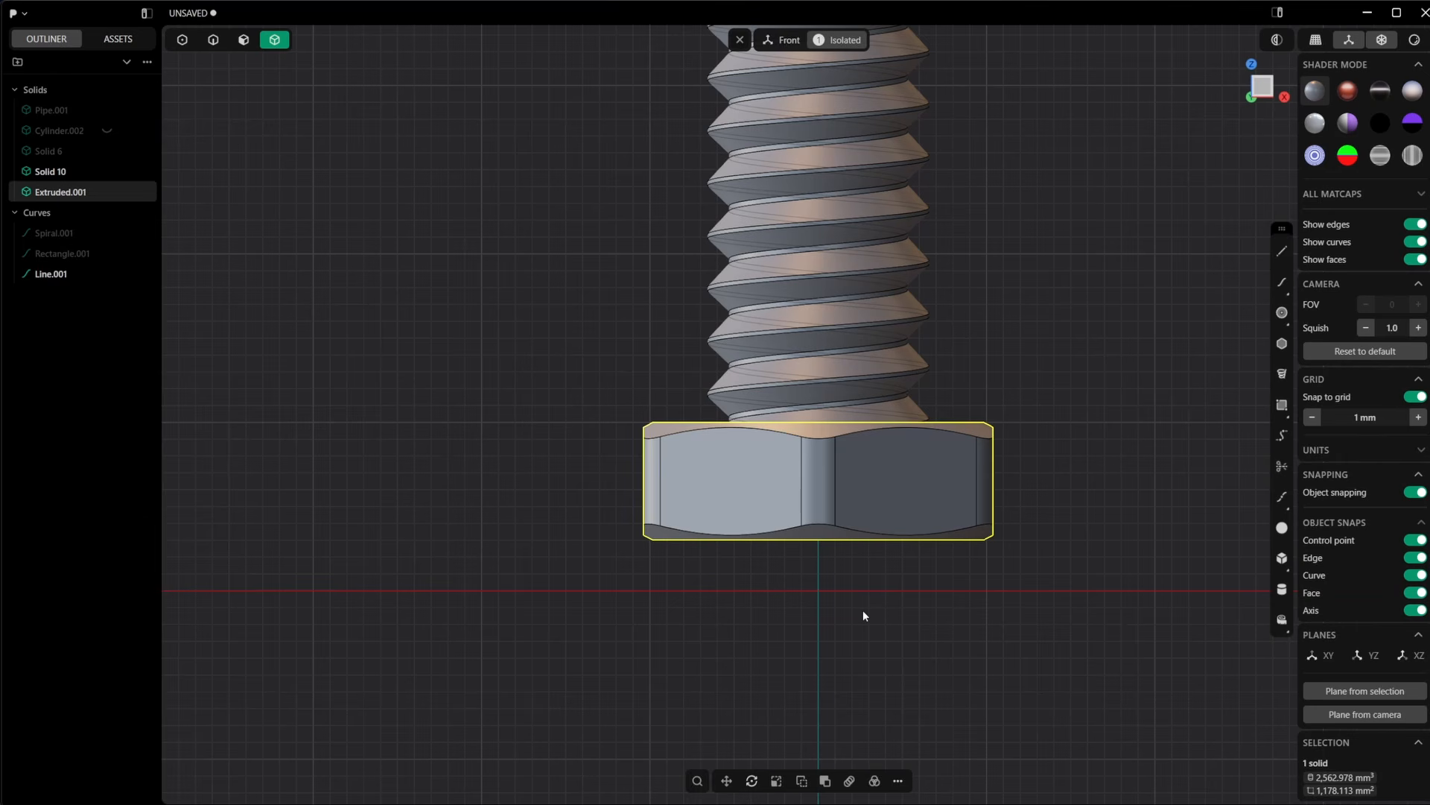
{"action": "key", "text": "3"}
{"action": "left_click_drag", "start_coordinate": [560, 581], "coordinate": [1035, 495]}
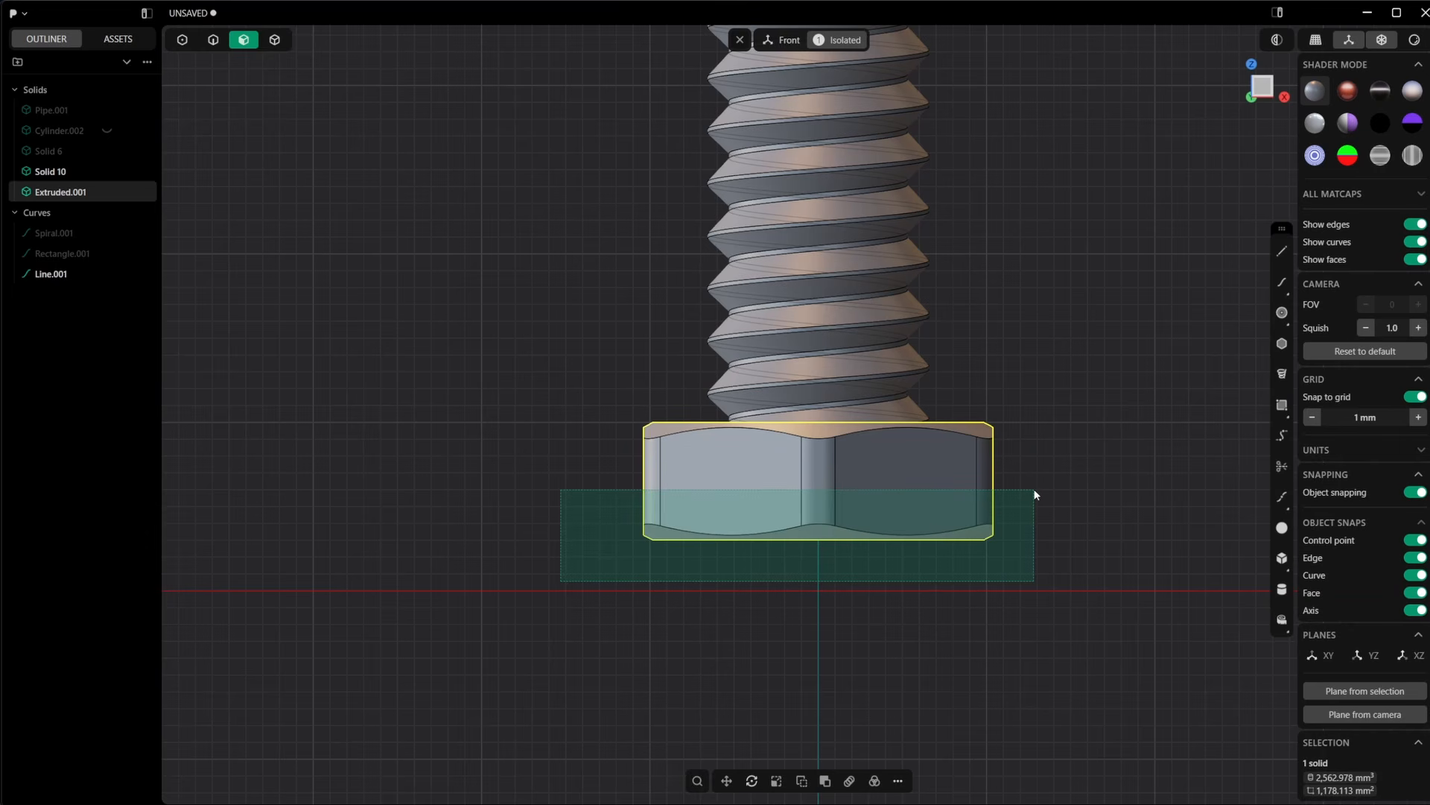
{"action": "mouse_move", "coordinate": [1034, 492]}
{"action": "left_mouse_down"}
{"action": "mouse_move", "coordinate": [726, 570]}
{"action": "mouse_move", "coordinate": [564, 583]}
{"action": "mouse_move", "coordinate": [1061, 489]}
{"action": "left_mouse_up"}
{"action": "key", "text": "Escape"}
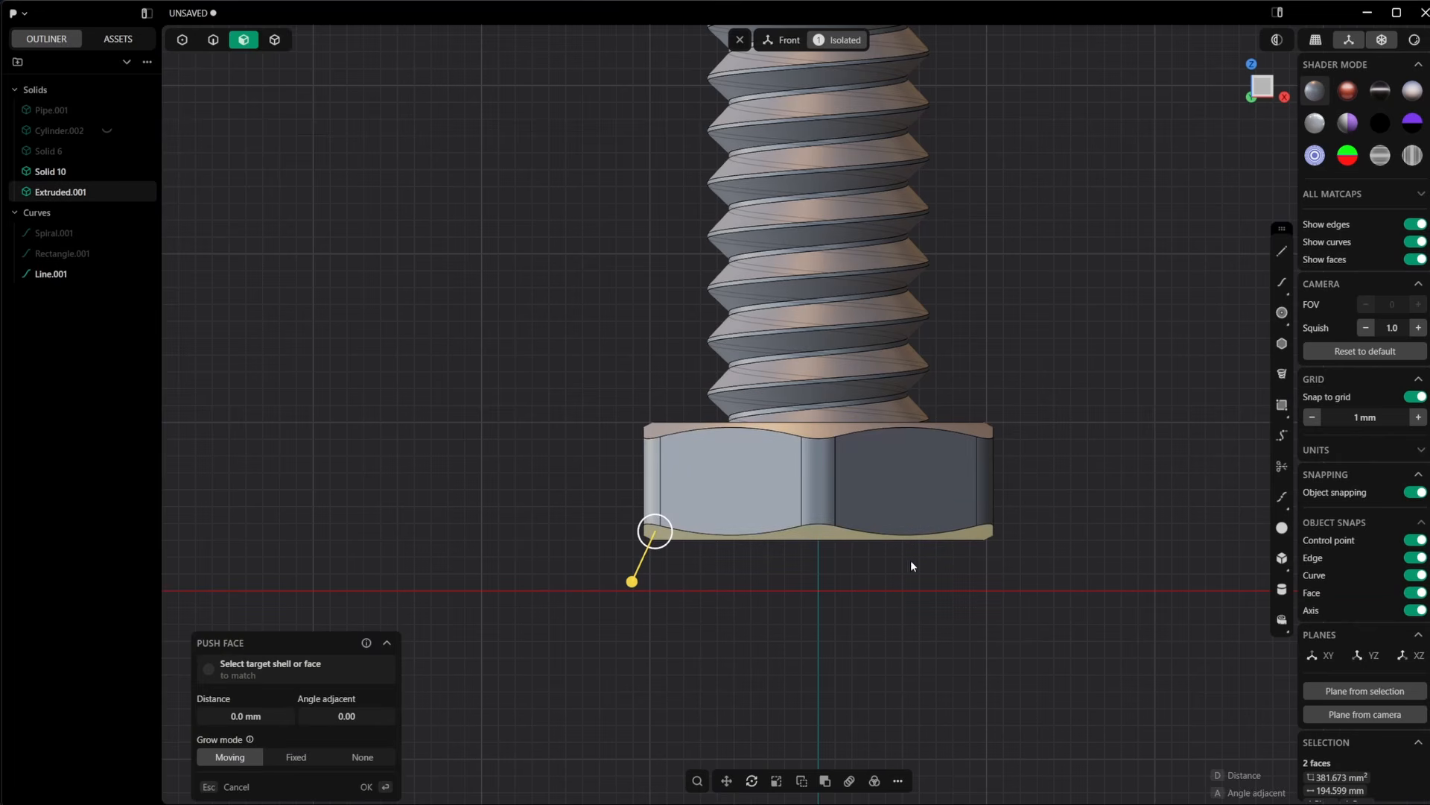
{"action": "key", "text": "g"}
{"action": "left_click_drag", "start_coordinate": [733, 488], "coordinate": [731, 502]}
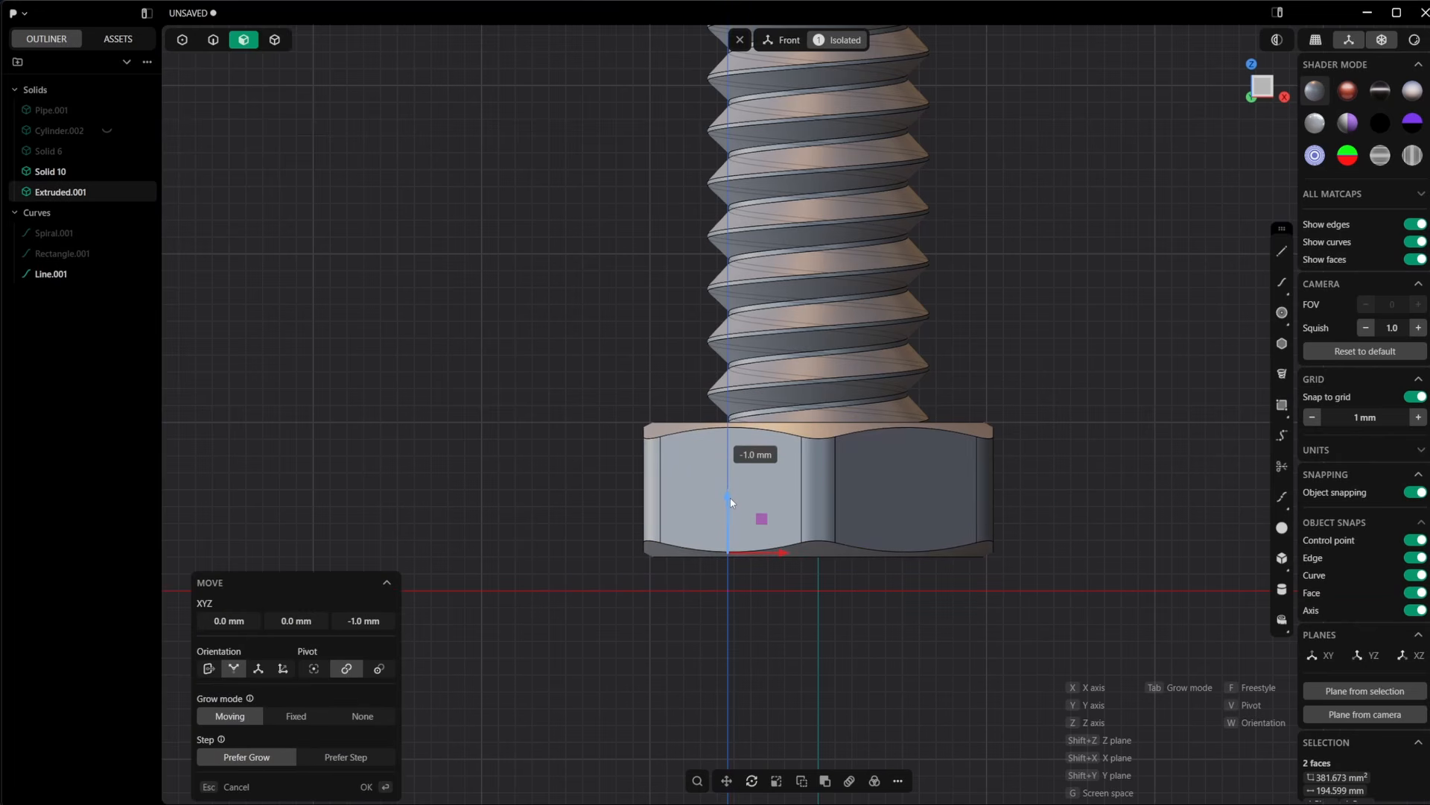
{"action": "key", "text": "Return"}
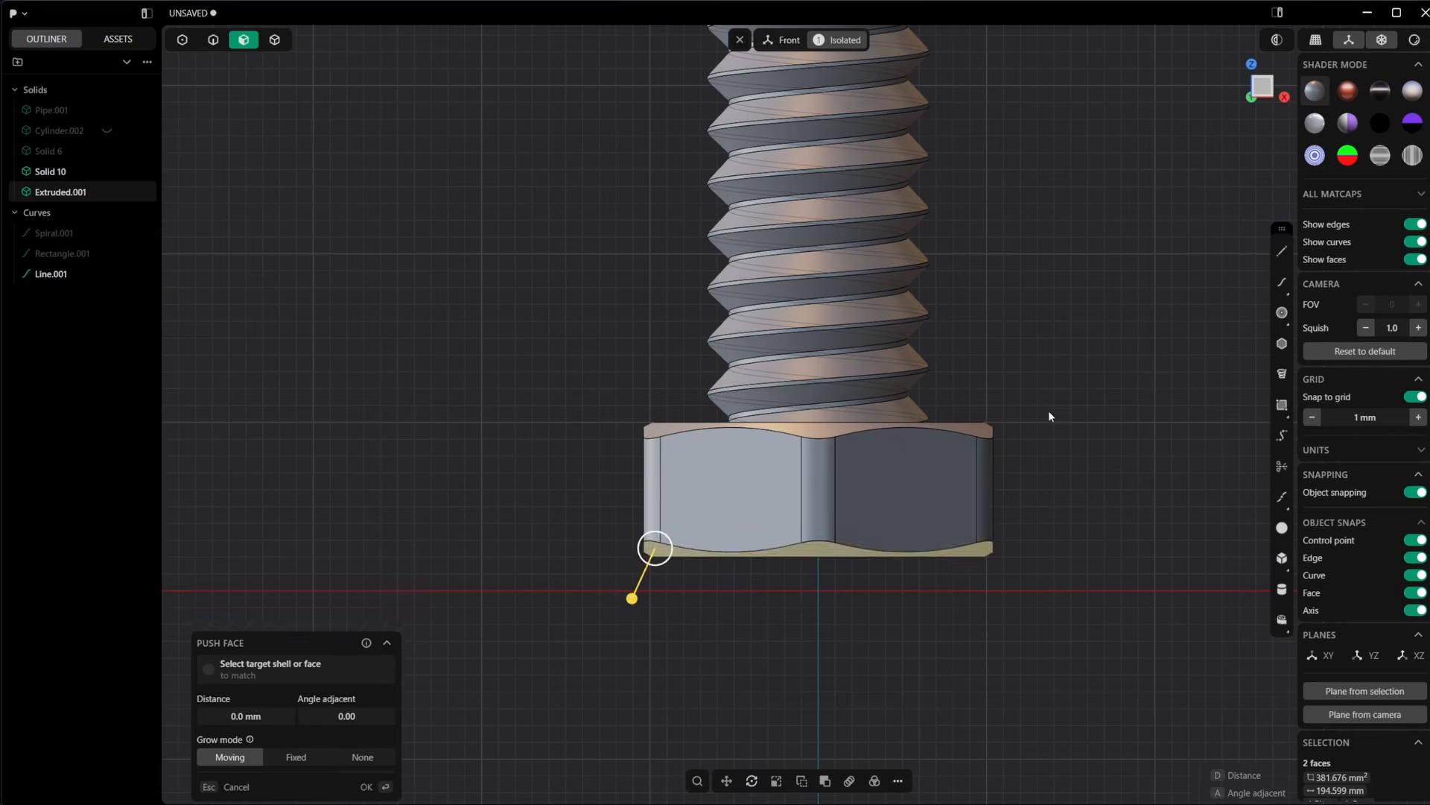
{"action": "middle_click_drag", "start_coordinate": [1048, 410], "coordinate": [1133, 281]}
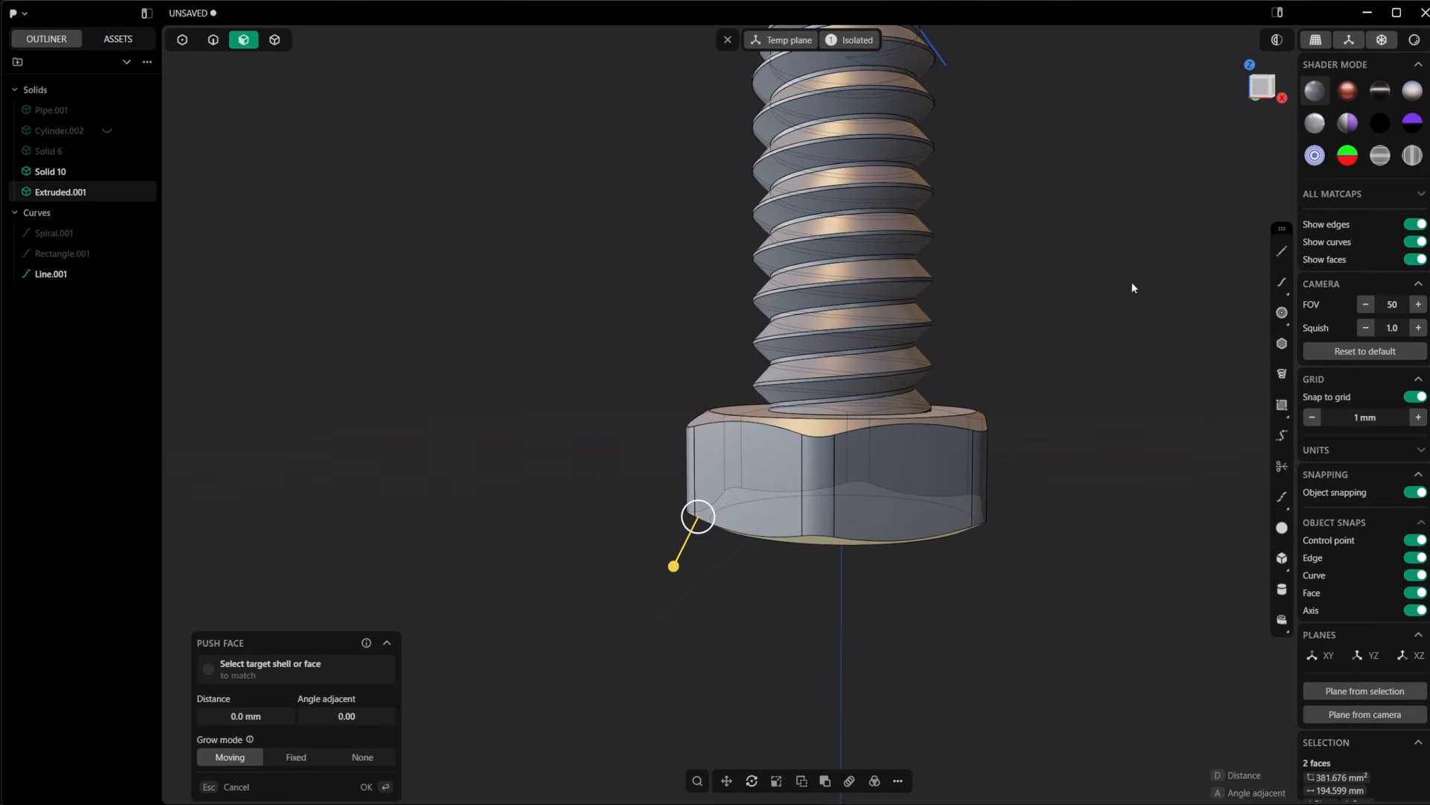
{"action": "left_click", "coordinate": [1261, 91]}
{"action": "key", "text": "Escape"}
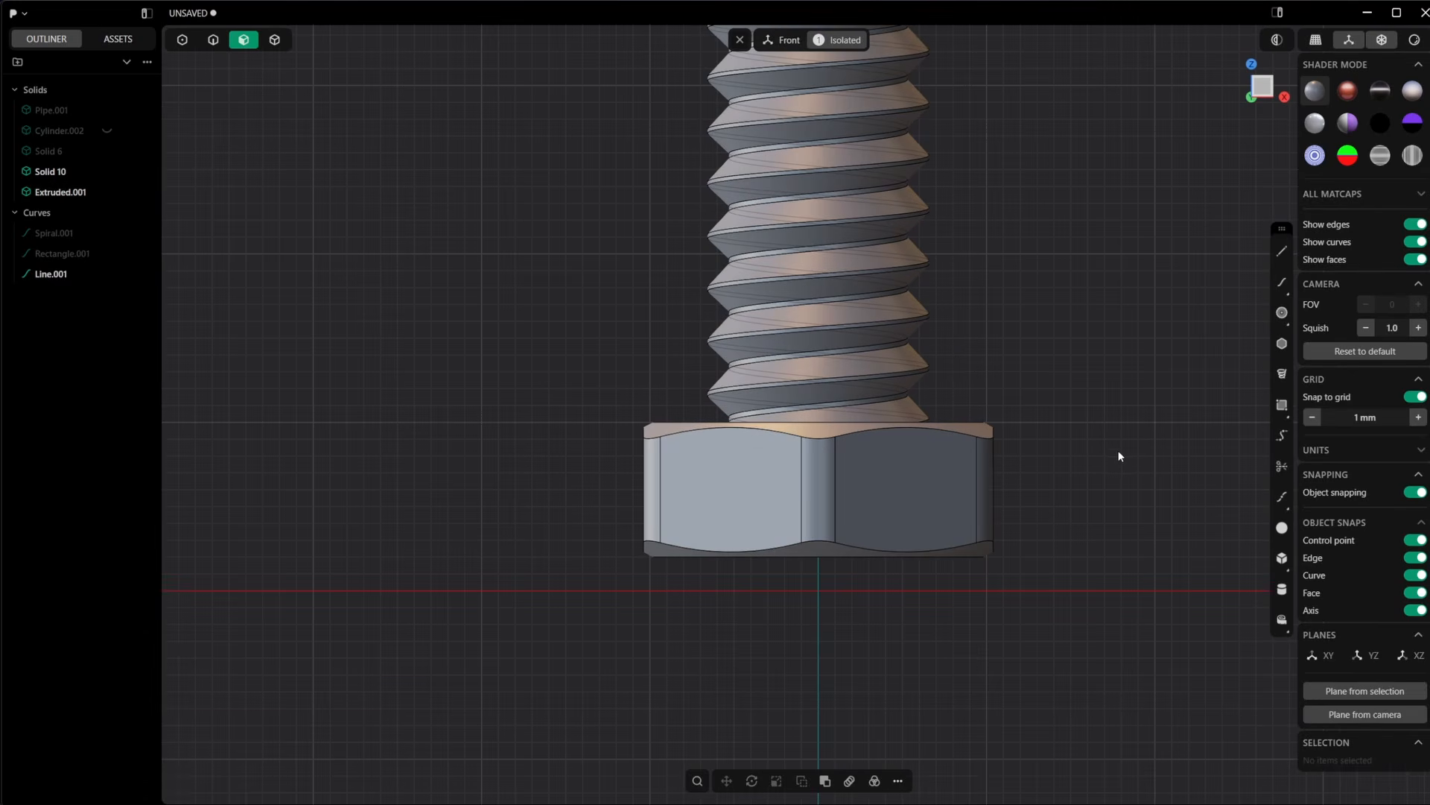
Duplicate the hexagonal head and move the copy 8 mm up along Z around the threaded shaft
{"action": "key", "text": "4"}
{"action": "left_click", "coordinate": [952, 485]}
{"action": "key", "text": "ctrl+d"}
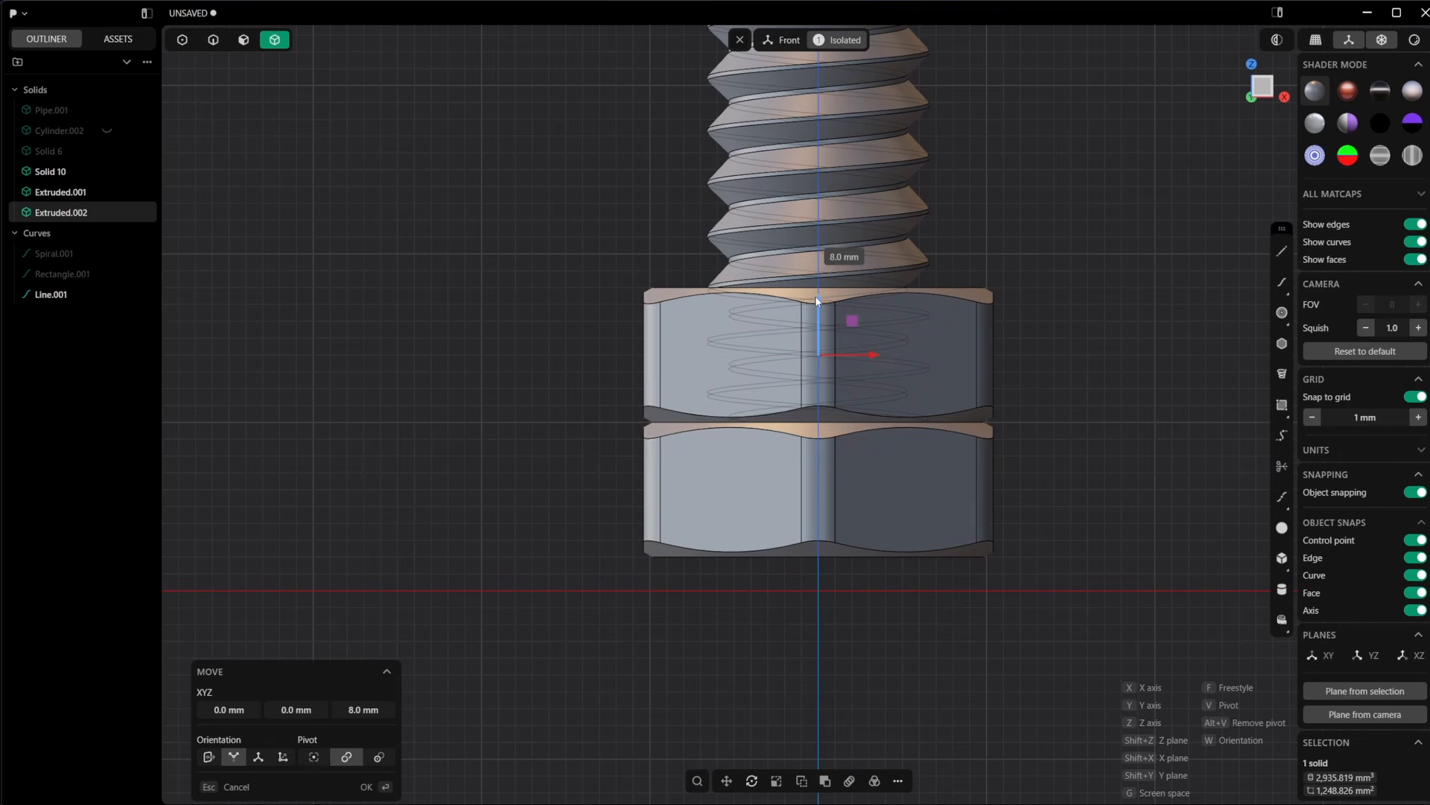
{"action": "left_click", "coordinate": [818, 301]}
{"action": "scroll", "coordinate": [775, 440], "scroll_direction": "up", "scroll_amount": 2}
{"action": "key", "text": "Return"}
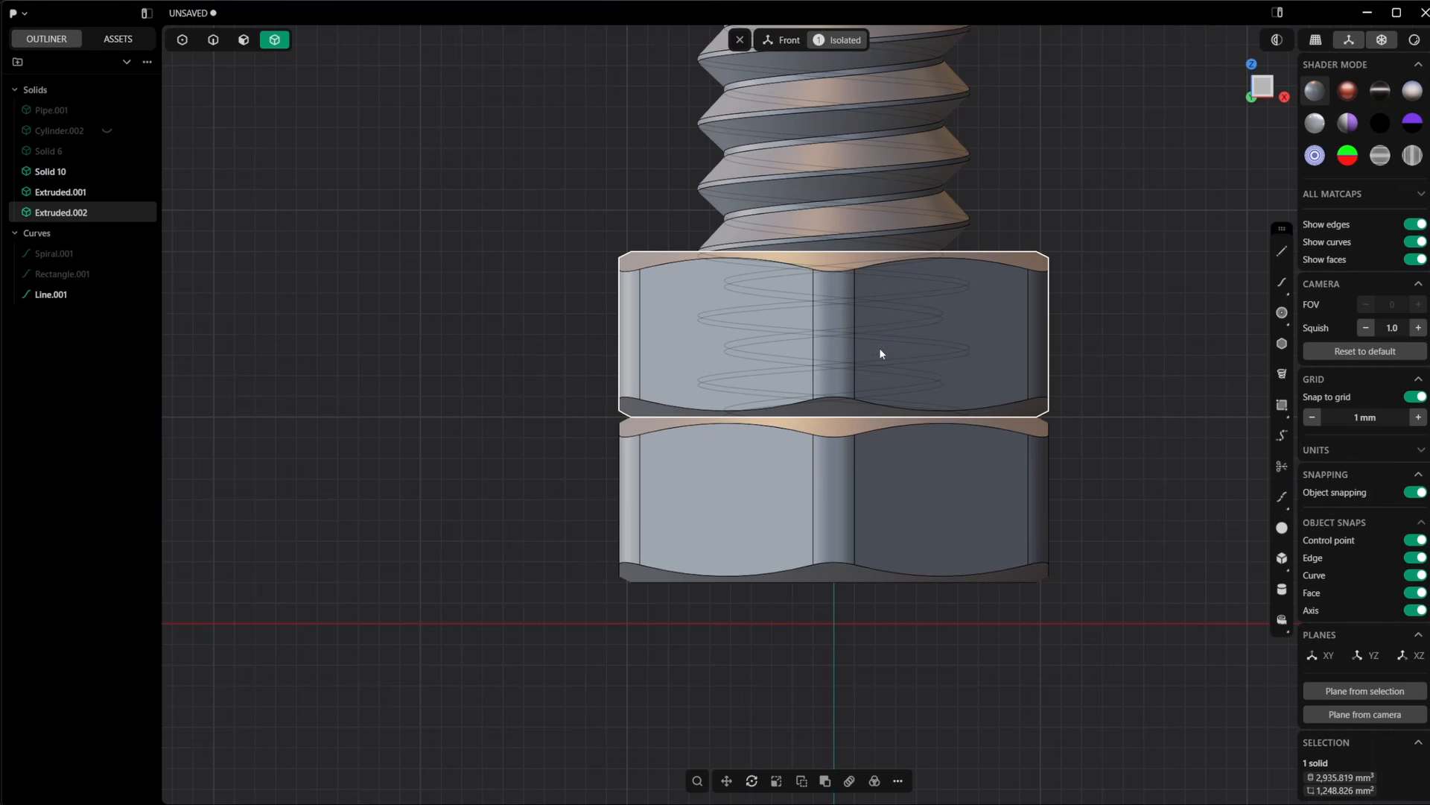
Subtract the threaded shaft from the duplicated hexagonal head with a Boolean difference, keeping the tool body
{"action": "middle_click_drag", "start_coordinate": [976, 331], "coordinate": [954, 455], "text": "shift"}
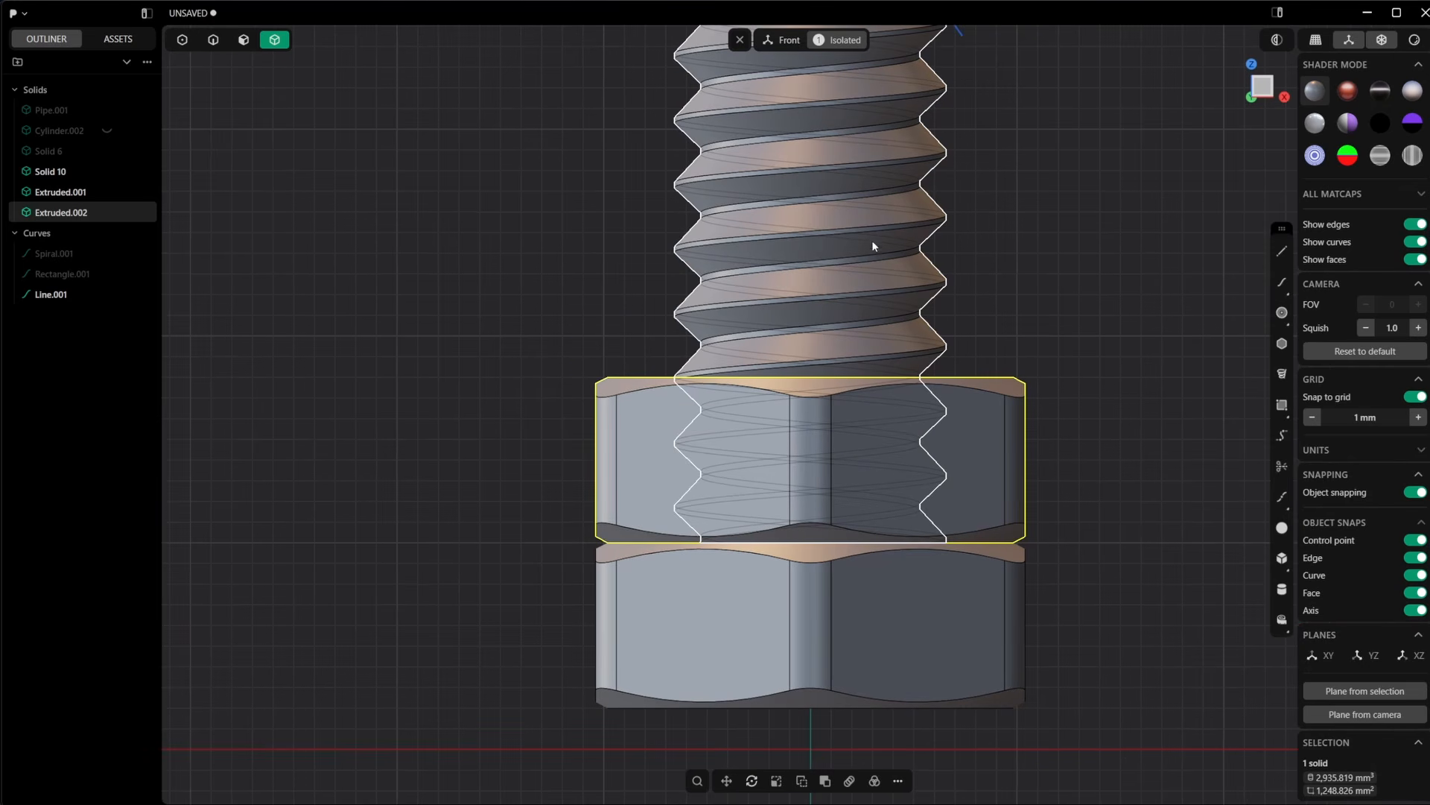
{"action": "left_click", "coordinate": [885, 299]}
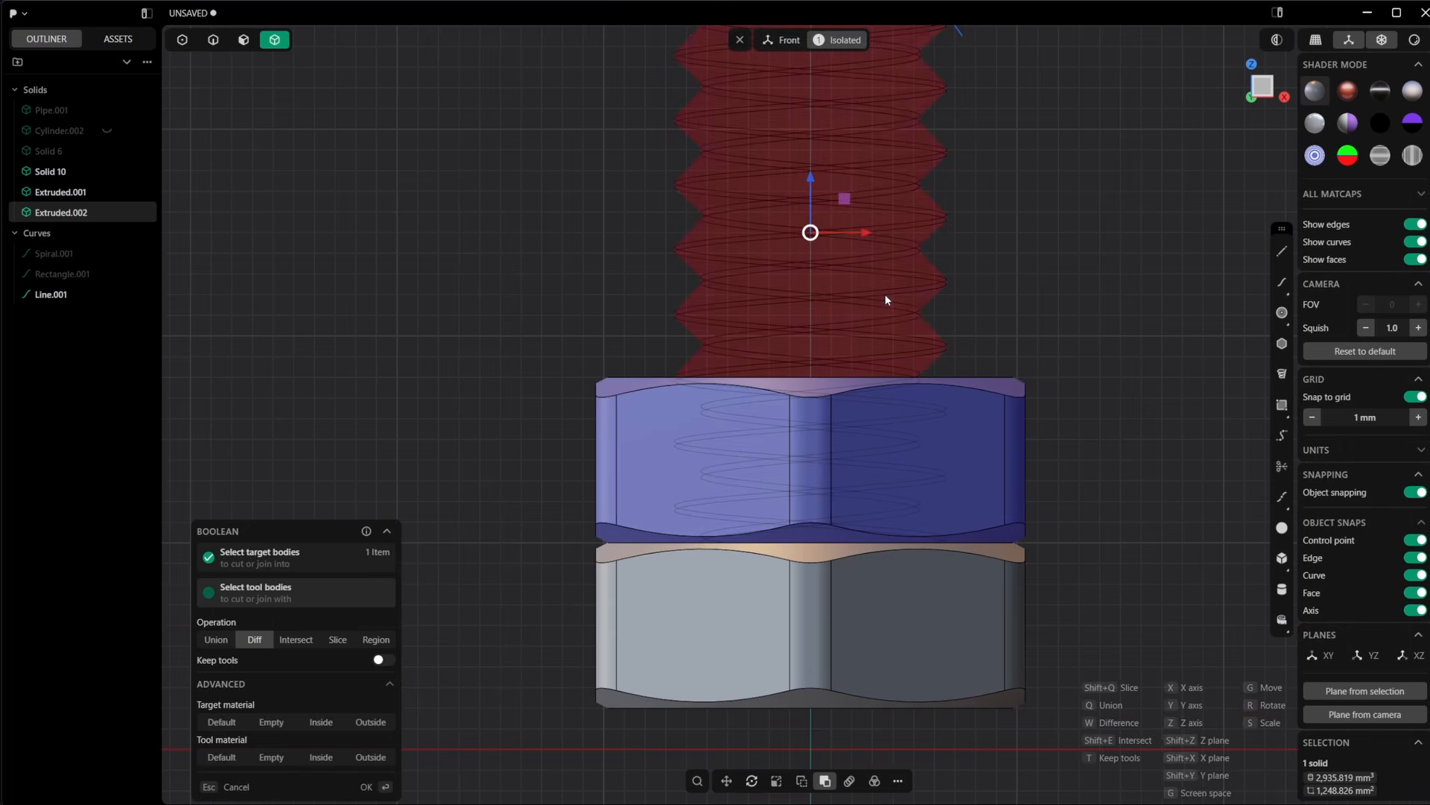
{"action": "key", "text": "t"}
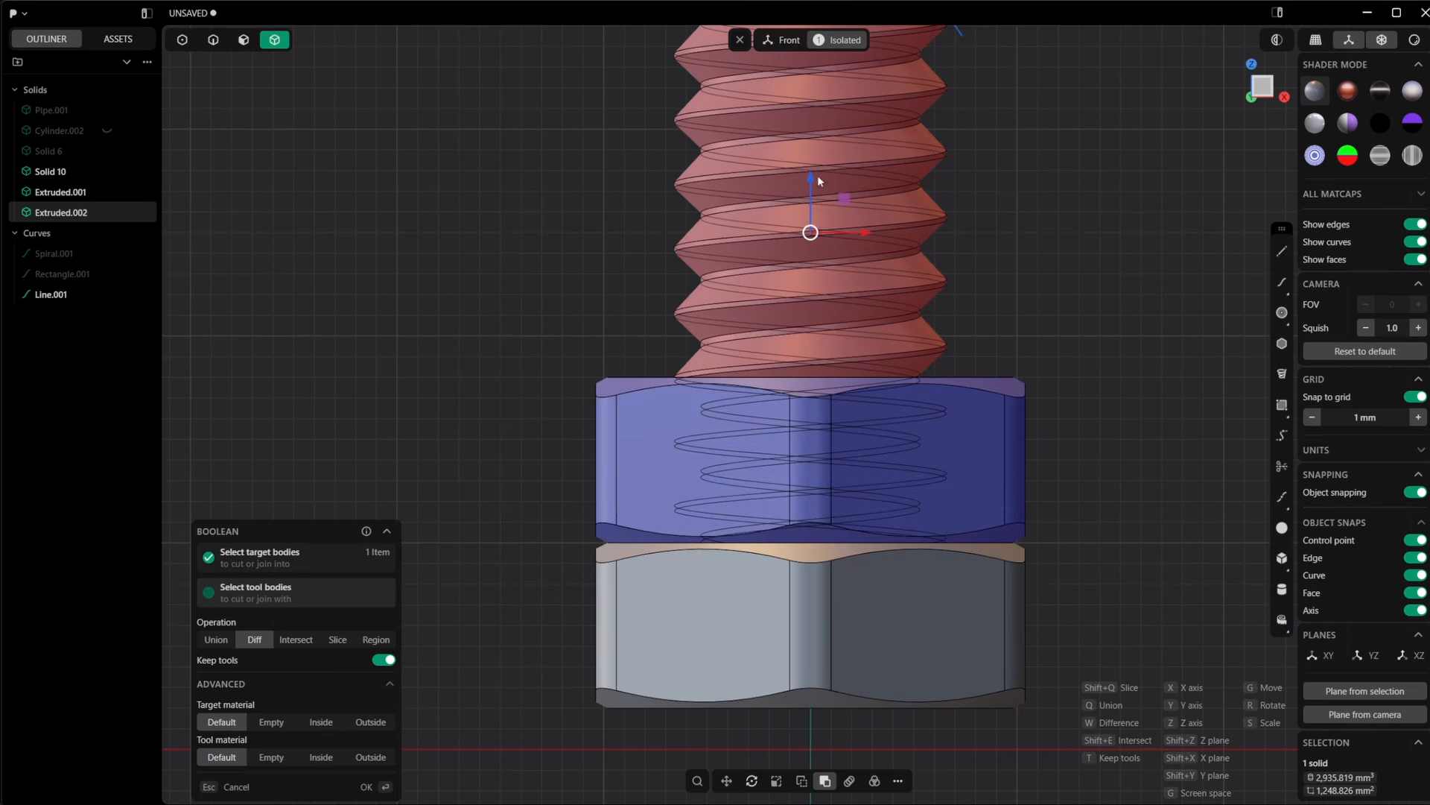
{"action": "key", "text": "Return"}
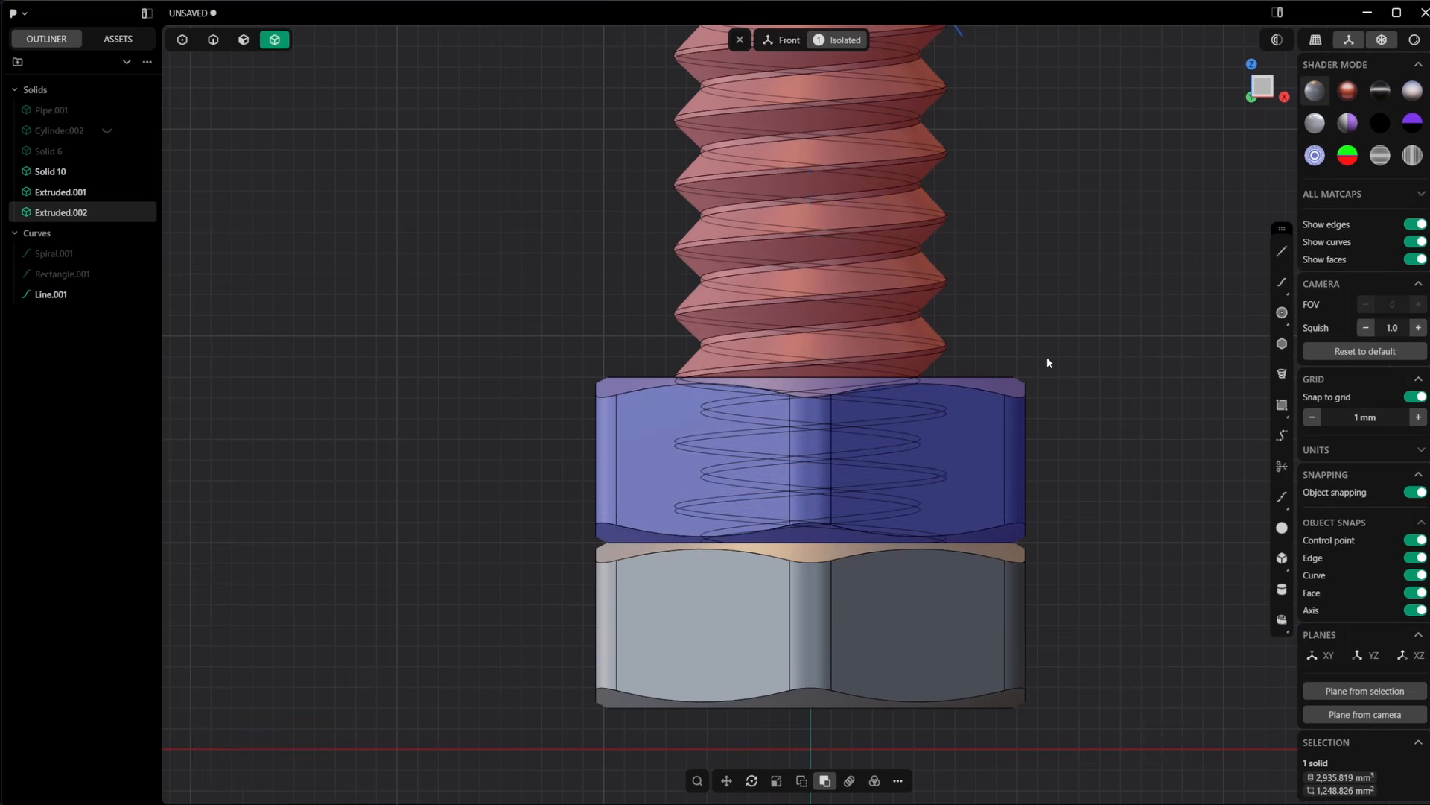
Isolate the threaded nut and view its hole from above
{"action": "left_click", "coordinate": [1003, 400]}
{"action": "middle_click_drag", "start_coordinate": [1023, 320], "coordinate": [969, 477]}
{"action": "key", "text": "slash"}
{"action": "scroll", "coordinate": [832, 267], "scroll_direction": "up", "scroll_amount": 3}
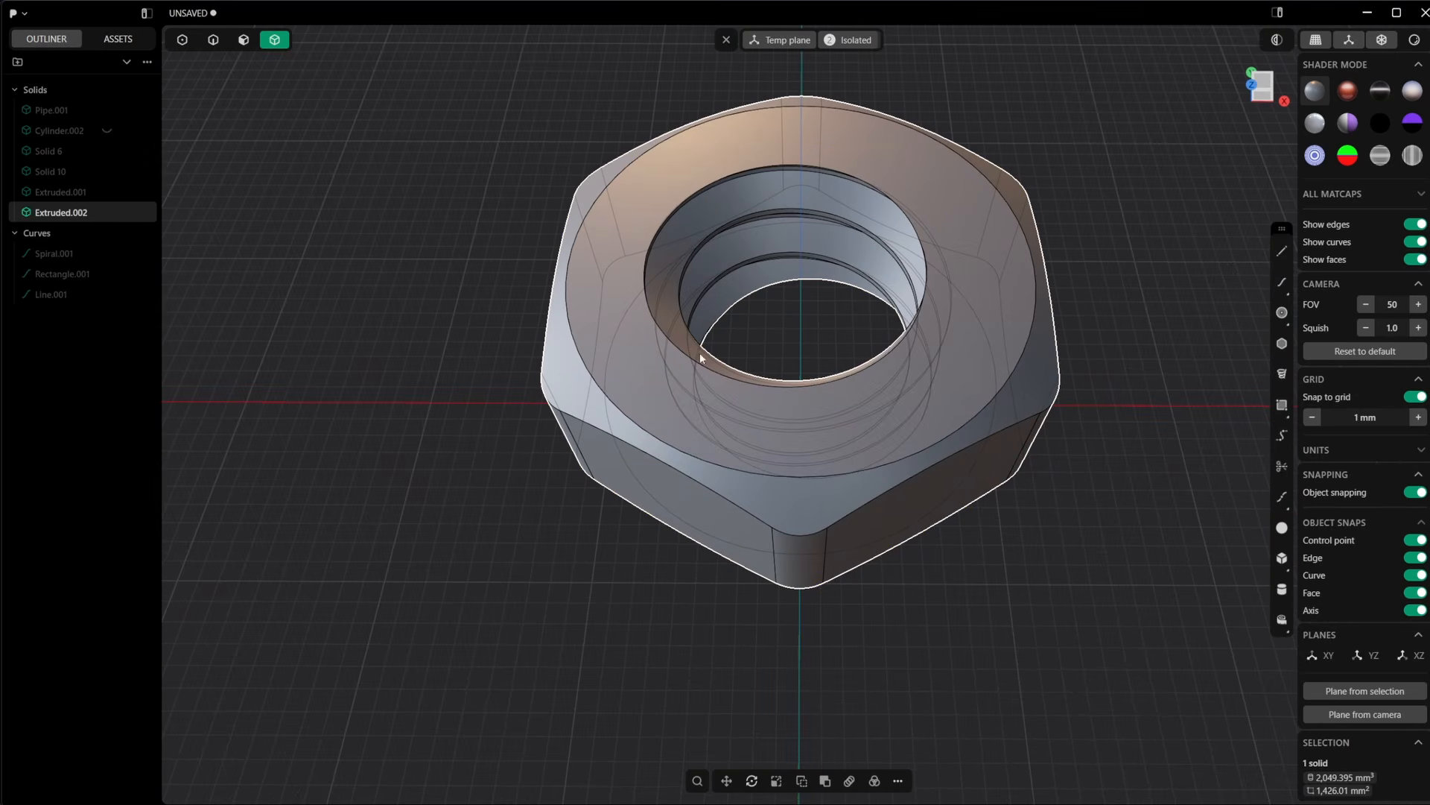
Set the grid size to 0.05 mm and push the nut's four internal thread faces by -0.1 mm
{"action": "middle_click_drag", "start_coordinate": [898, 273], "coordinate": [815, 192]}
{"action": "key", "text": "3"}
{"action": "left_click", "coordinate": [814, 187]}
{"action": "left_click", "coordinate": [777, 199], "text": "shift"}
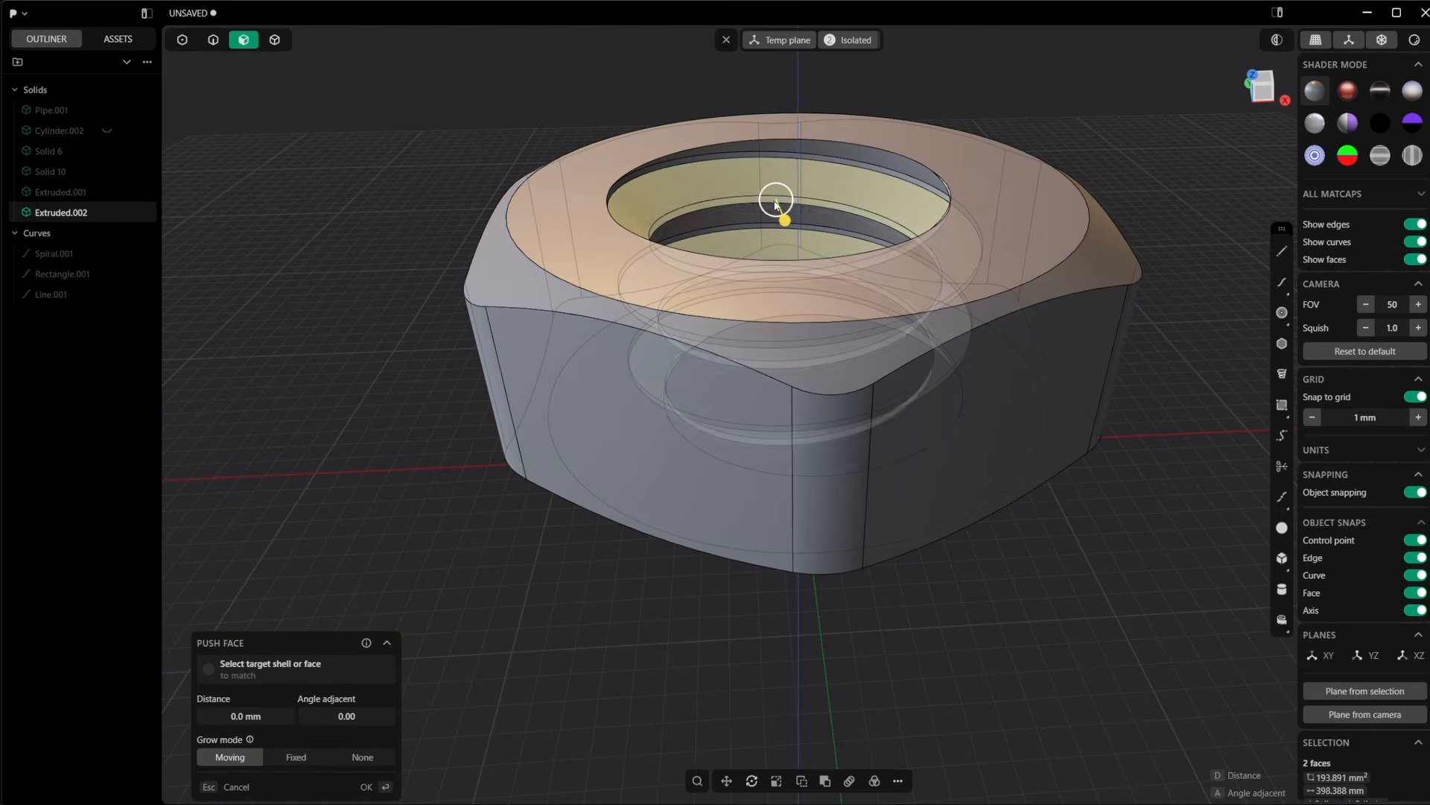
{"action": "left_click", "coordinate": [733, 214], "text": "shift"}
{"action": "left_click", "coordinate": [831, 158], "text": "shift"}
{"action": "middle_click_drag", "start_coordinate": [830, 153], "coordinate": [916, 283]}
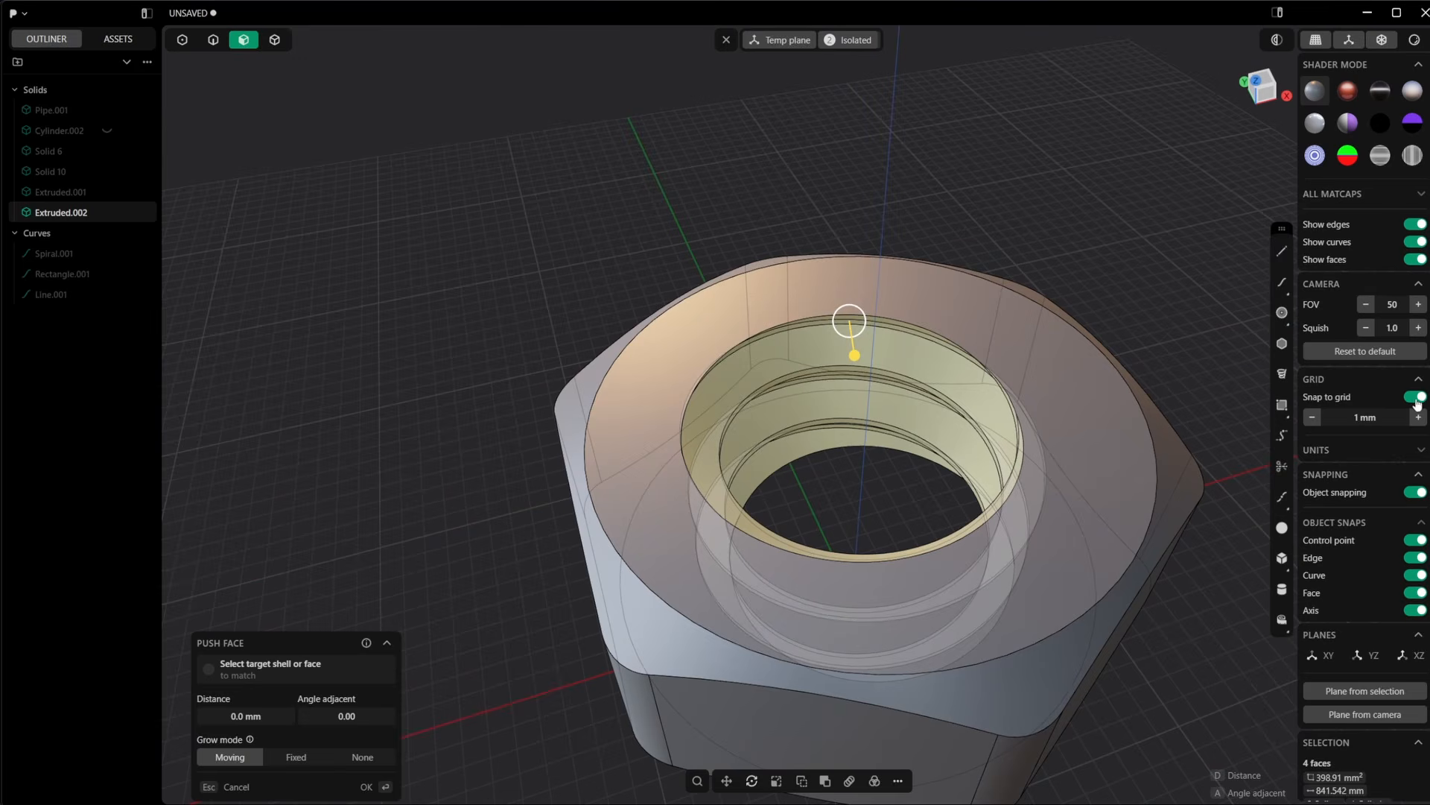
{"action": "left_click", "coordinate": [1417, 405]}
{"action": "scroll", "coordinate": [907, 387], "scroll_direction": "up", "scroll_amount": 5}
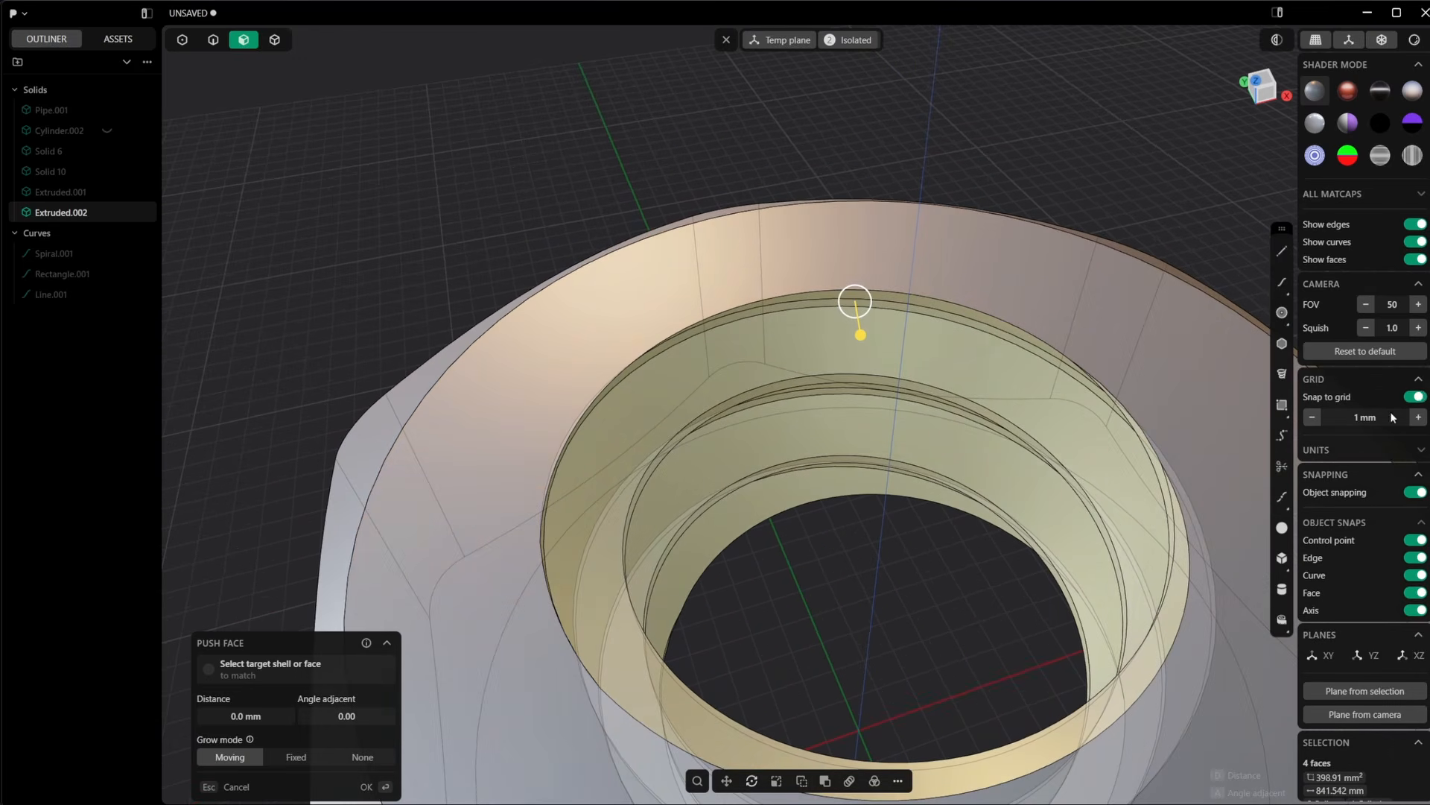
{"action": "left_click", "coordinate": [1312, 418]}
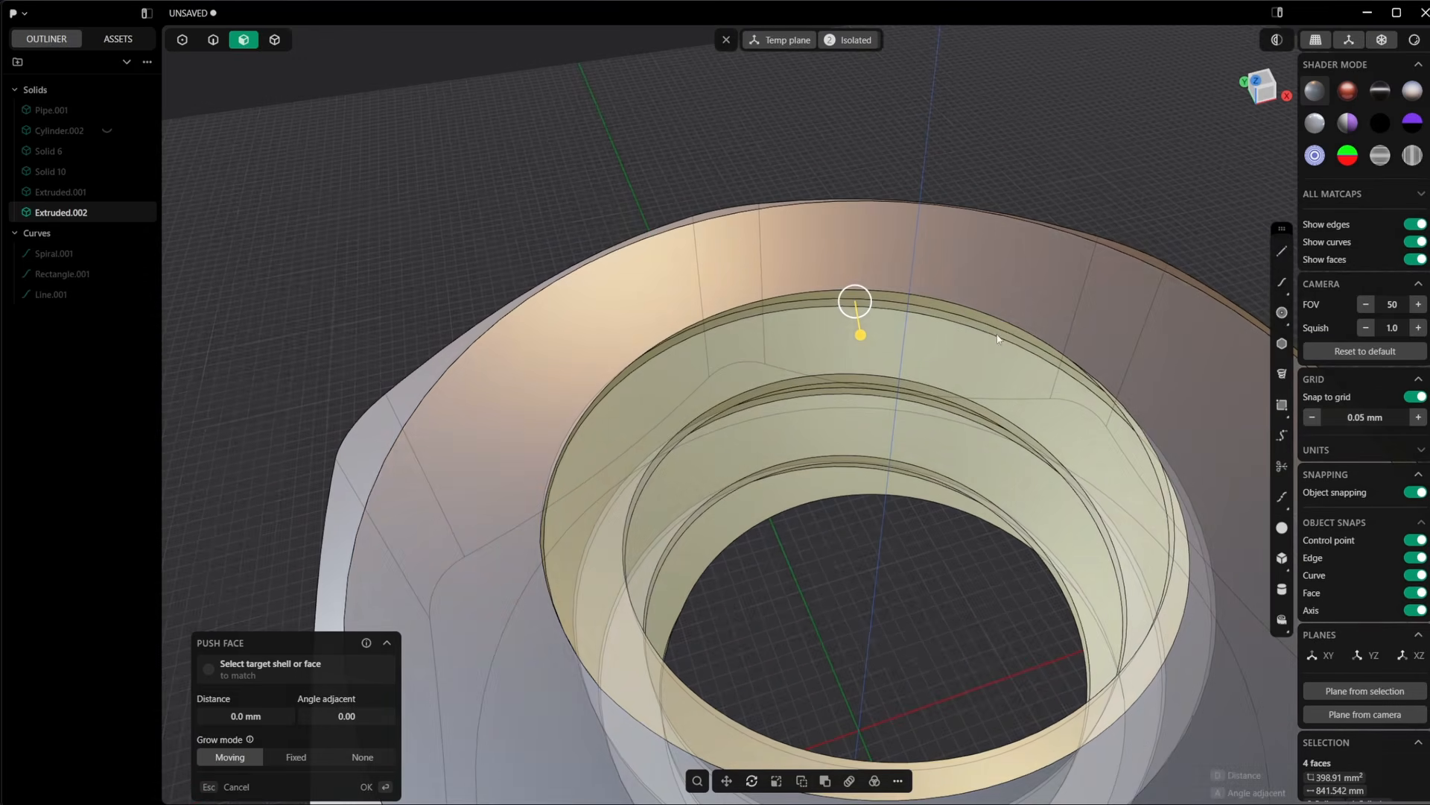
{"action": "left_click_drag", "start_coordinate": [861, 333], "coordinate": [861, 333]}
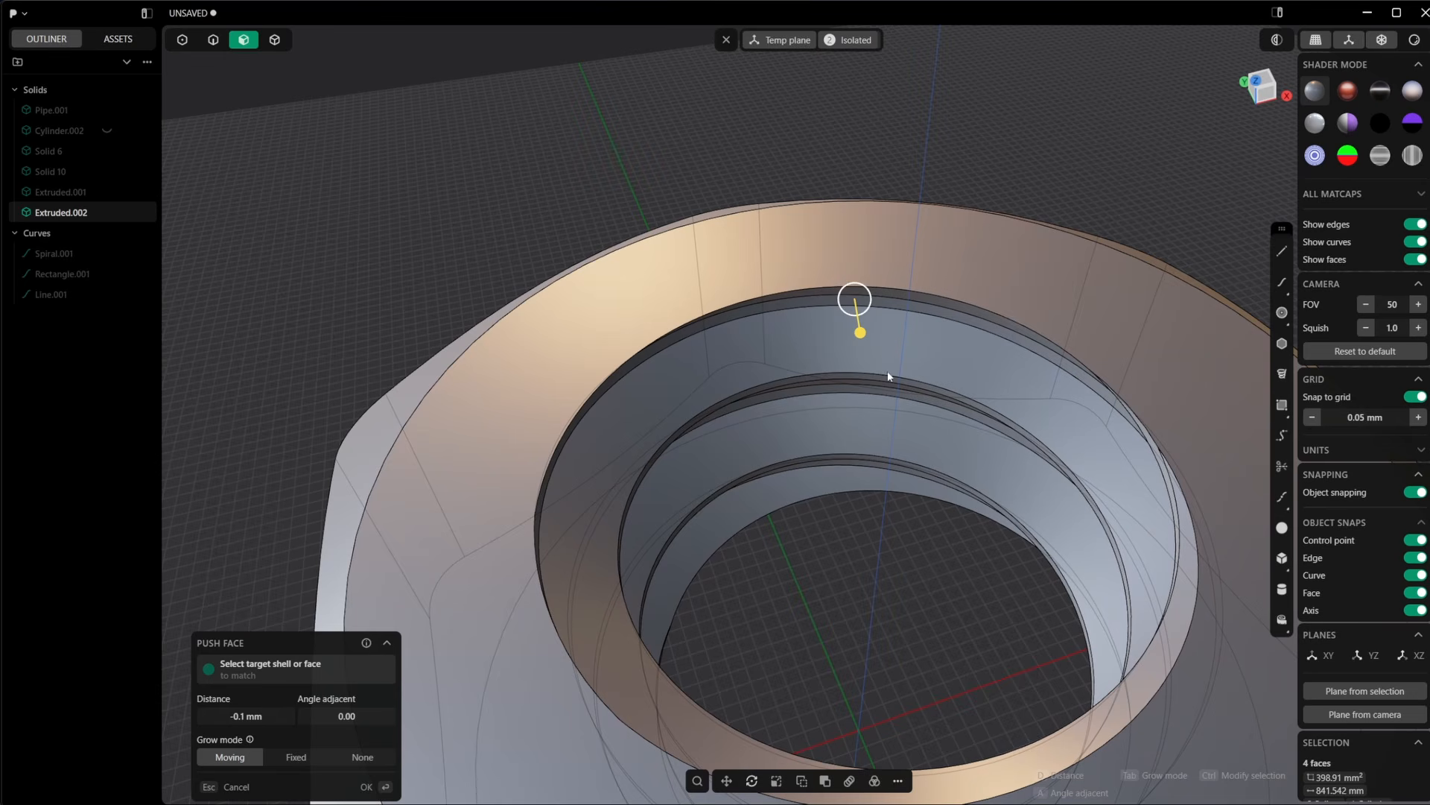
{"action": "right_click", "coordinate": [887, 315]}
{"action": "scroll", "coordinate": [887, 316], "scroll_direction": "down", "scroll_amount": 5}
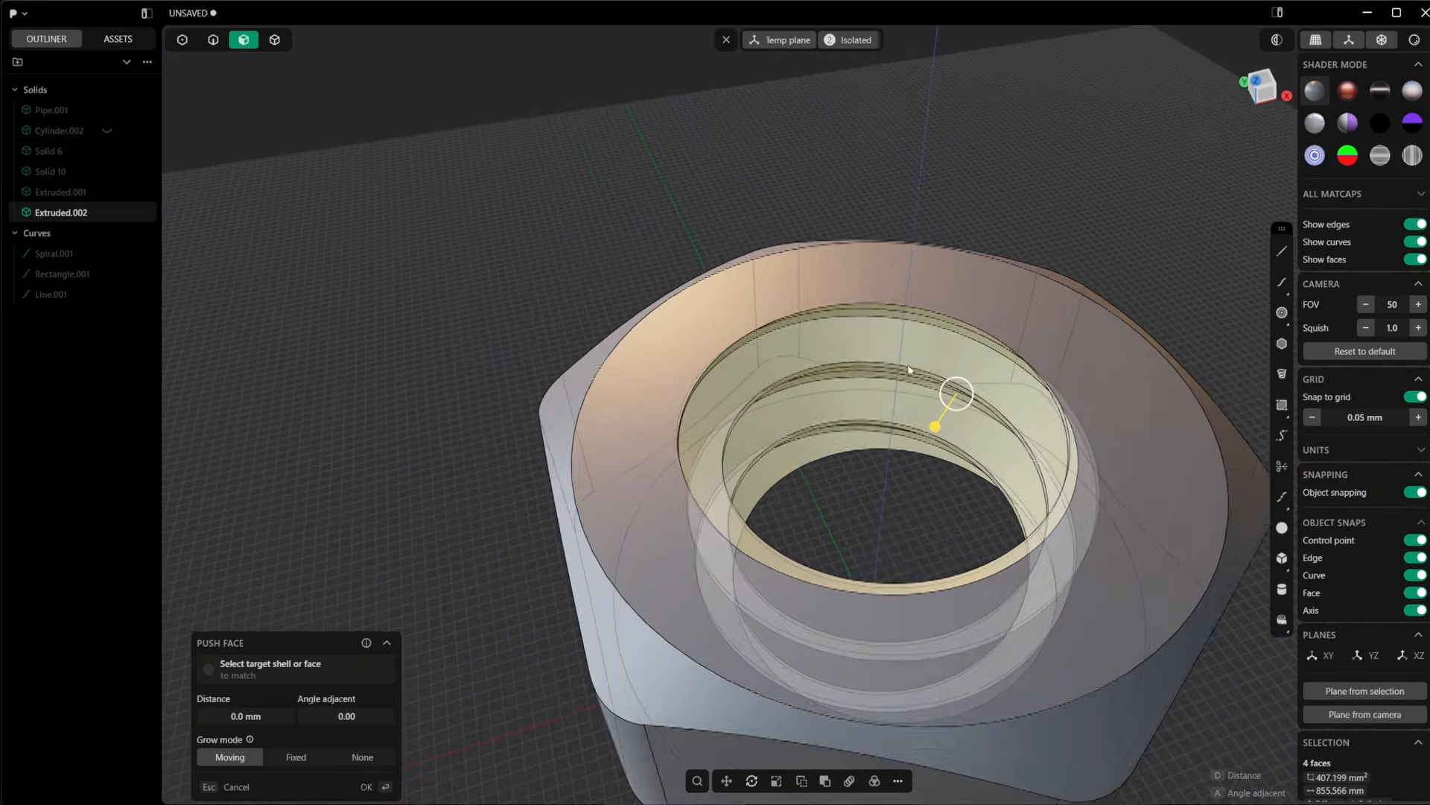
{"action": "middle_click_drag", "start_coordinate": [910, 367], "coordinate": [762, 246], "text": "shift"}
{"action": "scroll", "coordinate": [758, 253], "scroll_direction": "up", "scroll_amount": 2}
{"action": "key", "text": "2"}
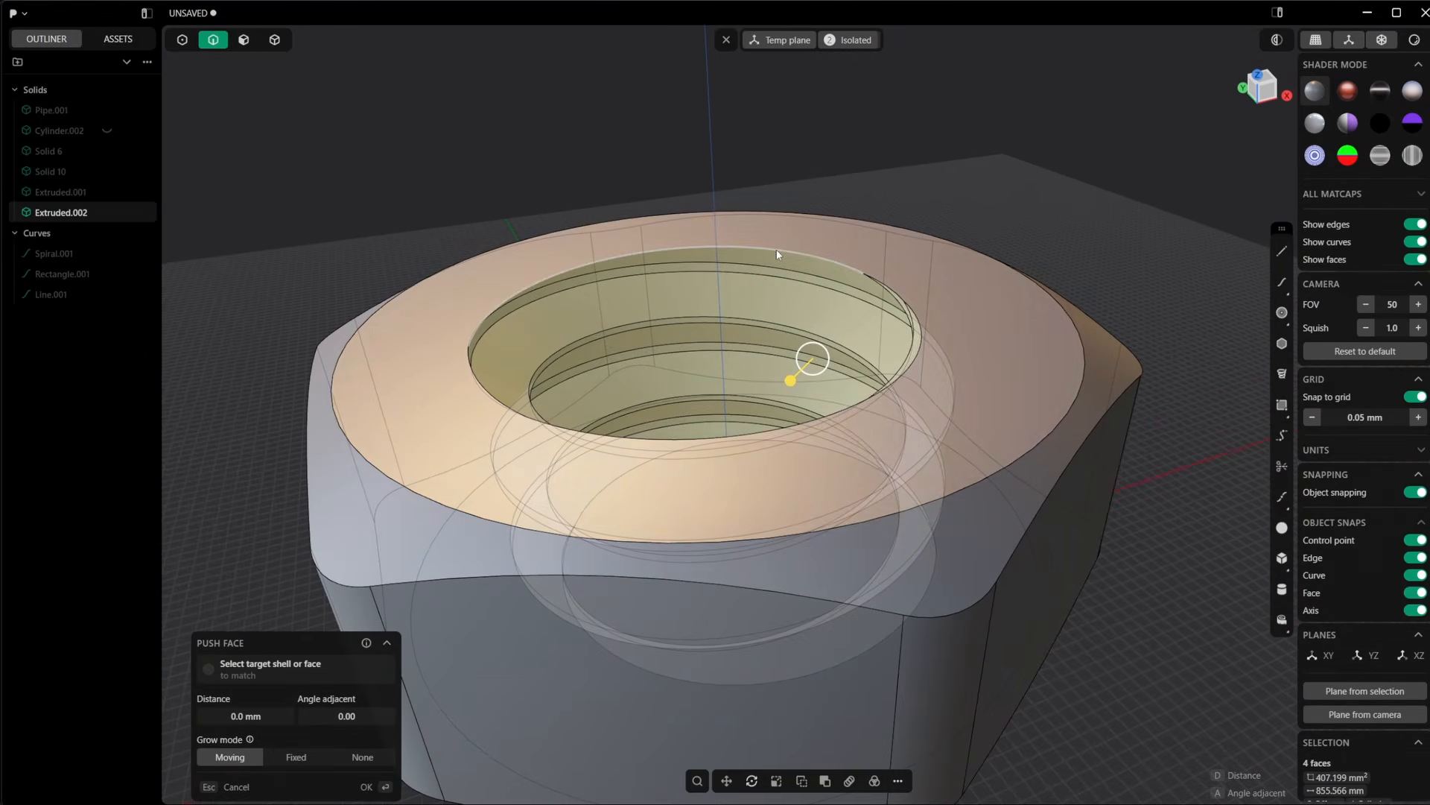
{"action": "left_click", "coordinate": [779, 251]}
{"action": "left_click_drag", "start_coordinate": [785, 258], "coordinate": [788, 249]}
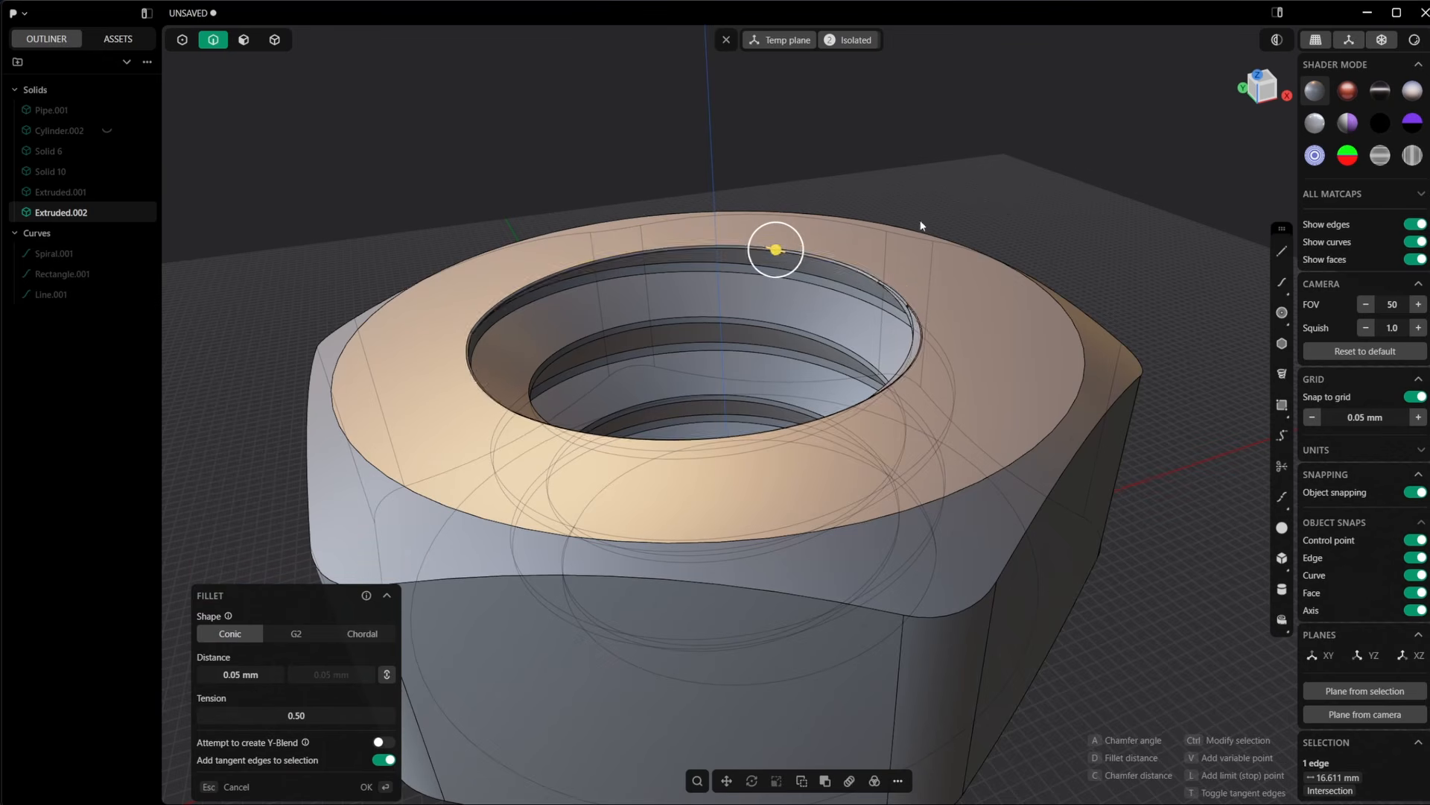
{"action": "key", "text": "Escape"}
In the front view, sketch a polyline below the nut: horizontal from the centre axis outward, ending in a segment at 45° about 5.8 mm long into the nut
{"action": "scroll", "coordinate": [1108, 200], "scroll_direction": "down", "scroll_amount": 2}
{"action": "left_click", "coordinate": [1269, 97]}
{"action": "key", "text": "b"}
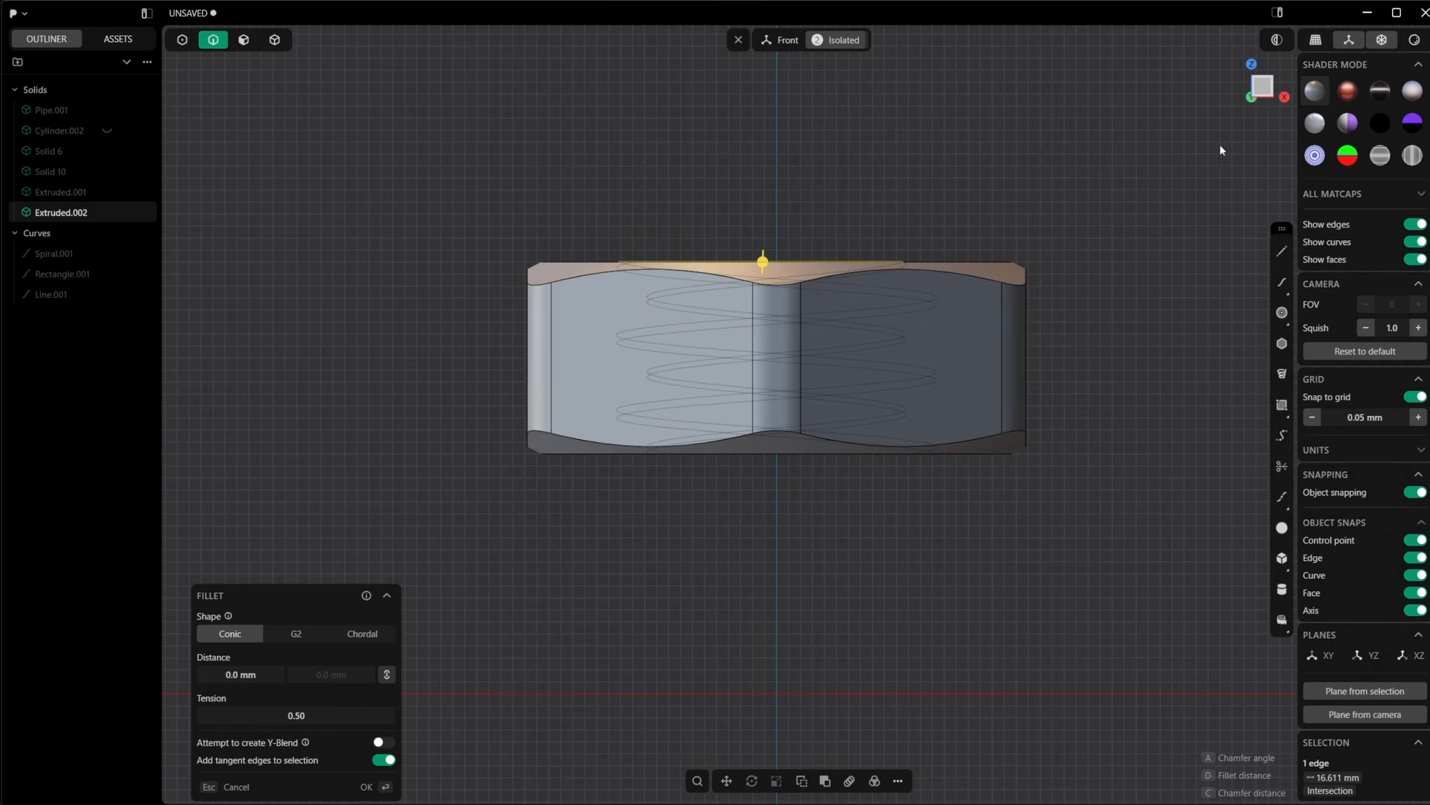
{"action": "scroll", "coordinate": [941, 497], "scroll_direction": "up", "scroll_amount": 2}
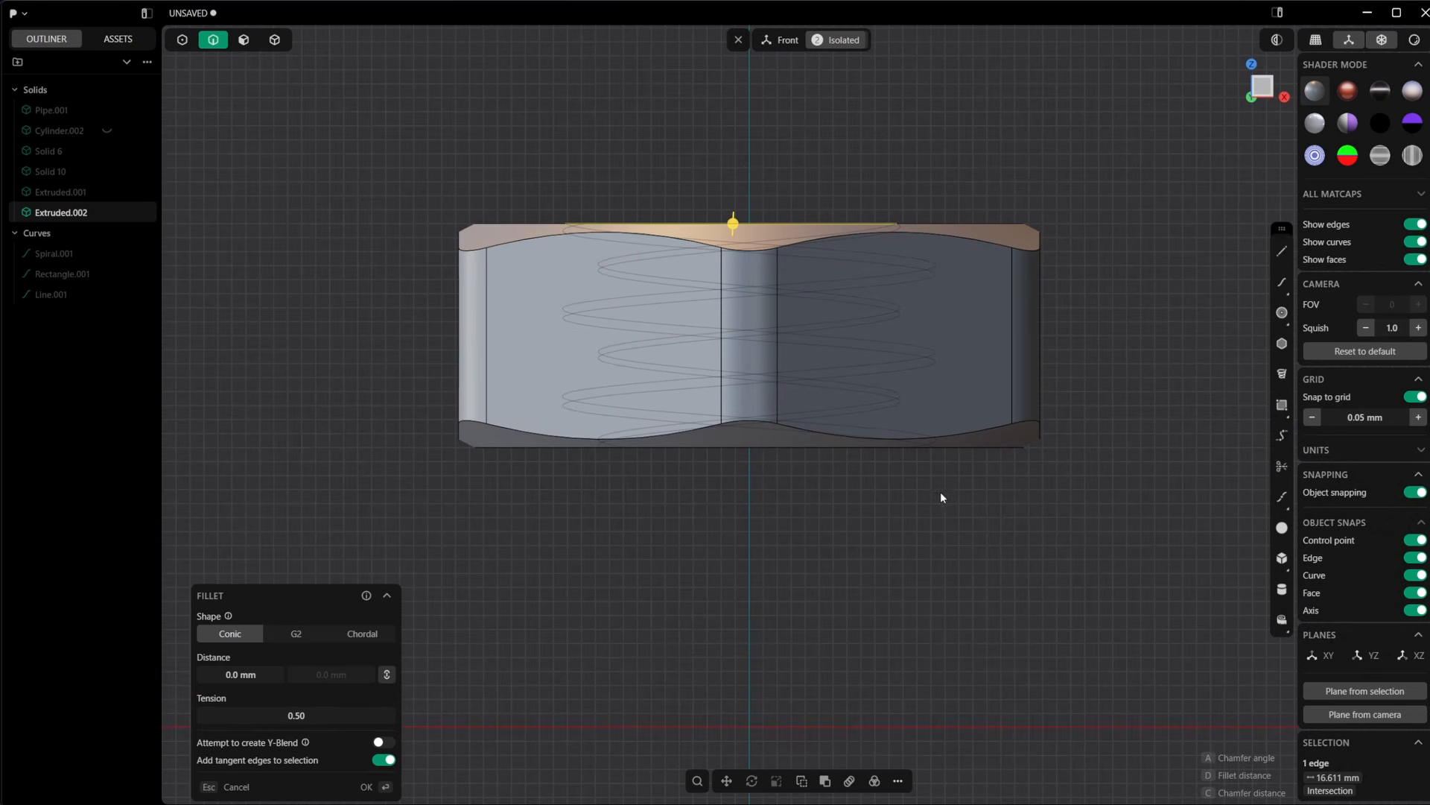
{"action": "left_click", "coordinate": [1282, 252]}
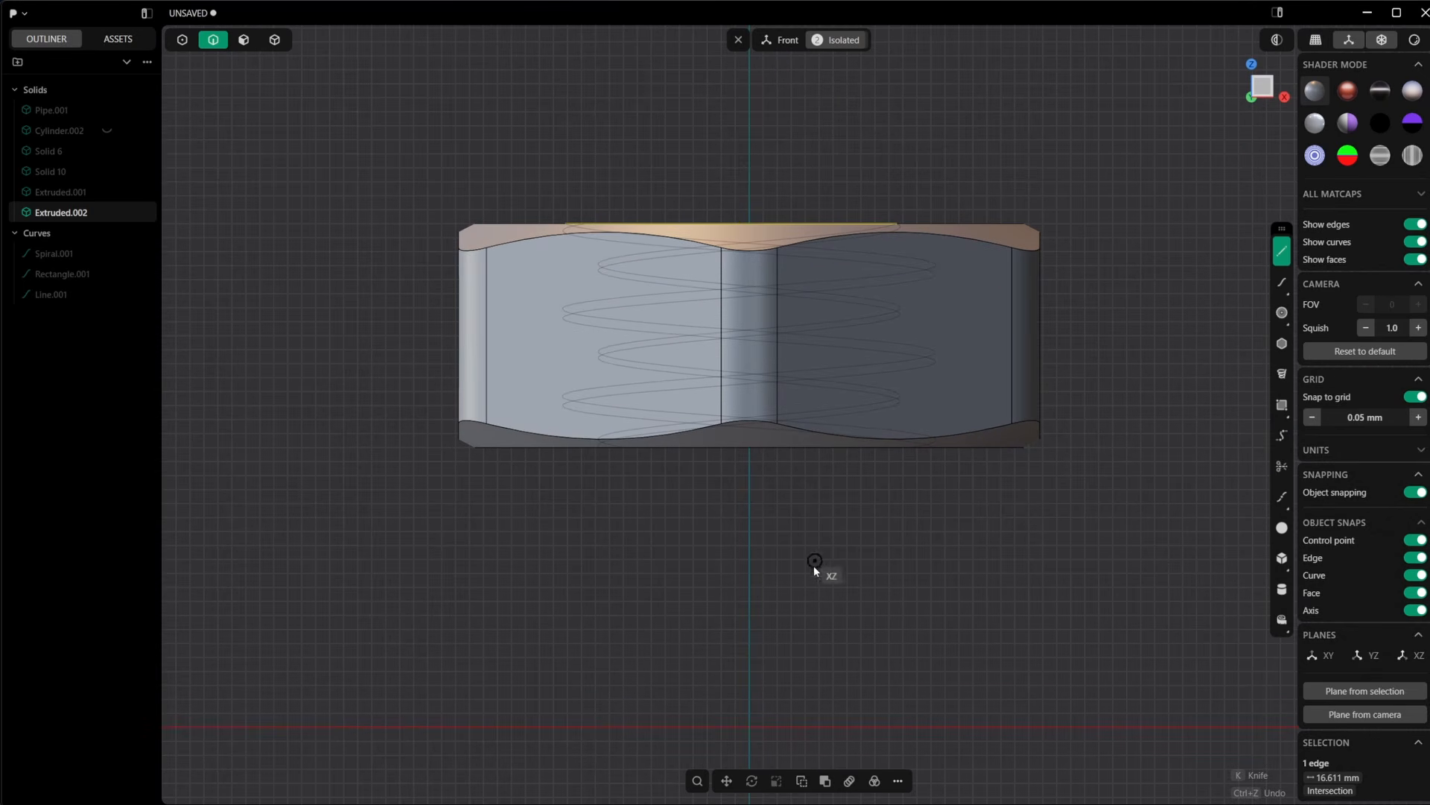
{"action": "left_click", "coordinate": [749, 505]}
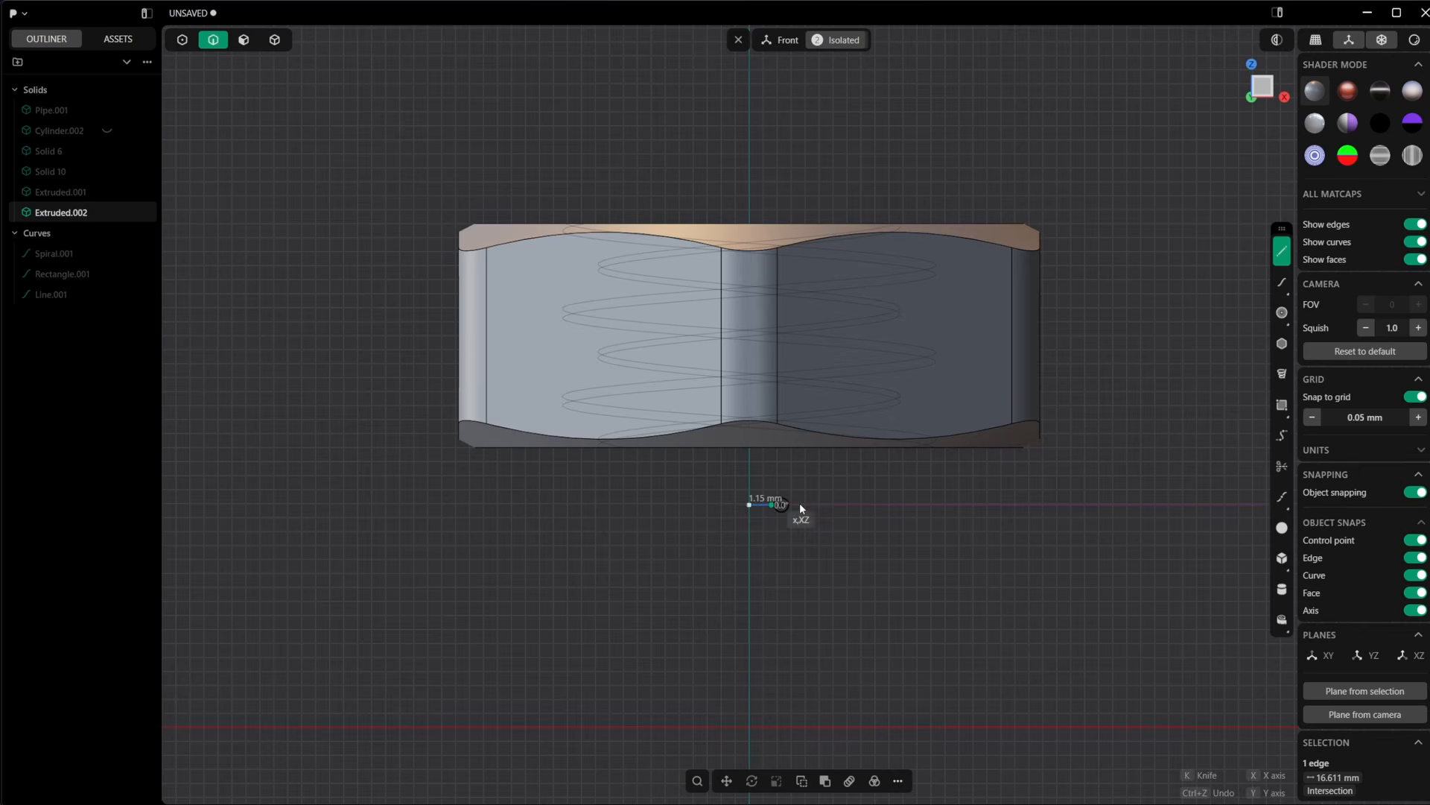
{"action": "left_click", "coordinate": [1009, 495]}
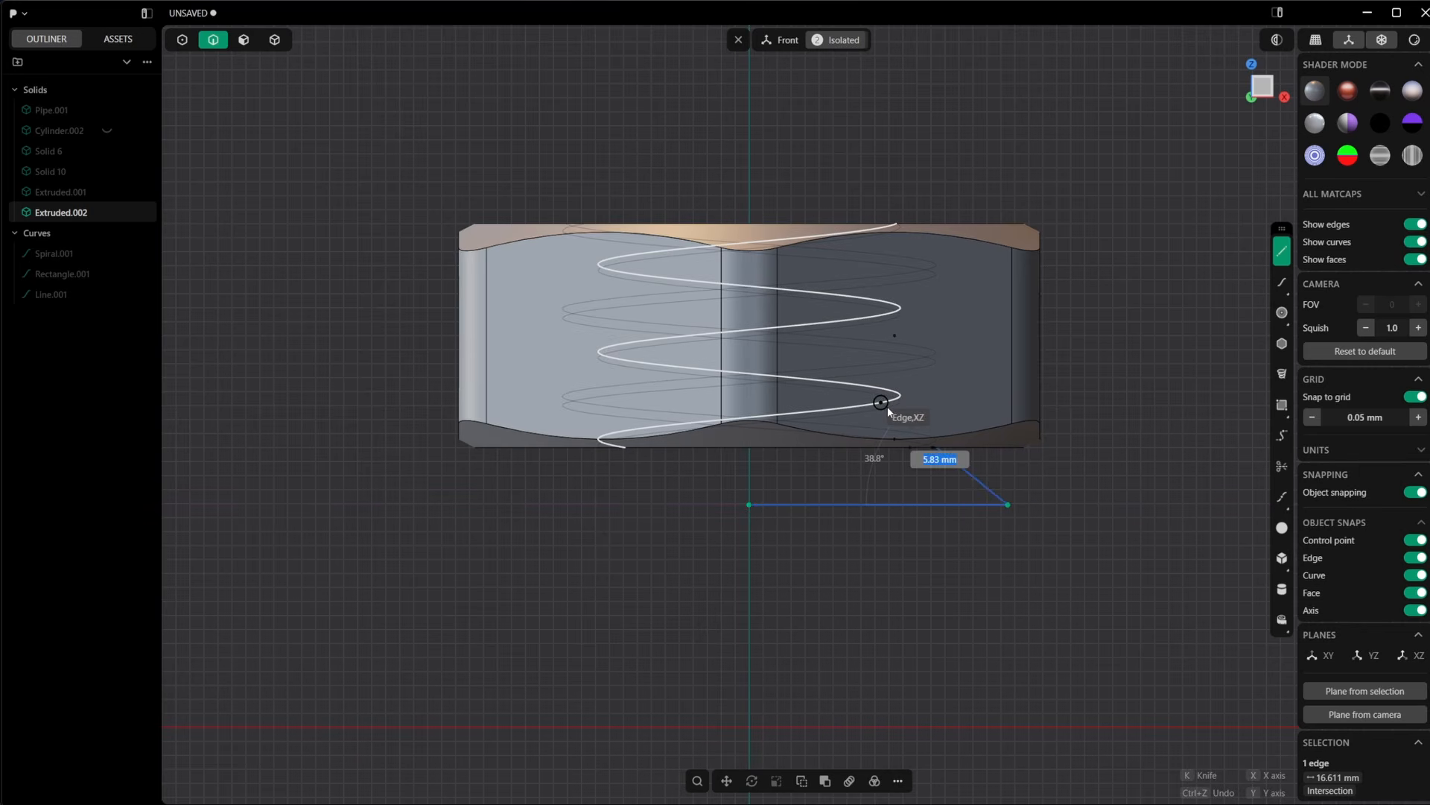
{"action": "type", "text": "45"}
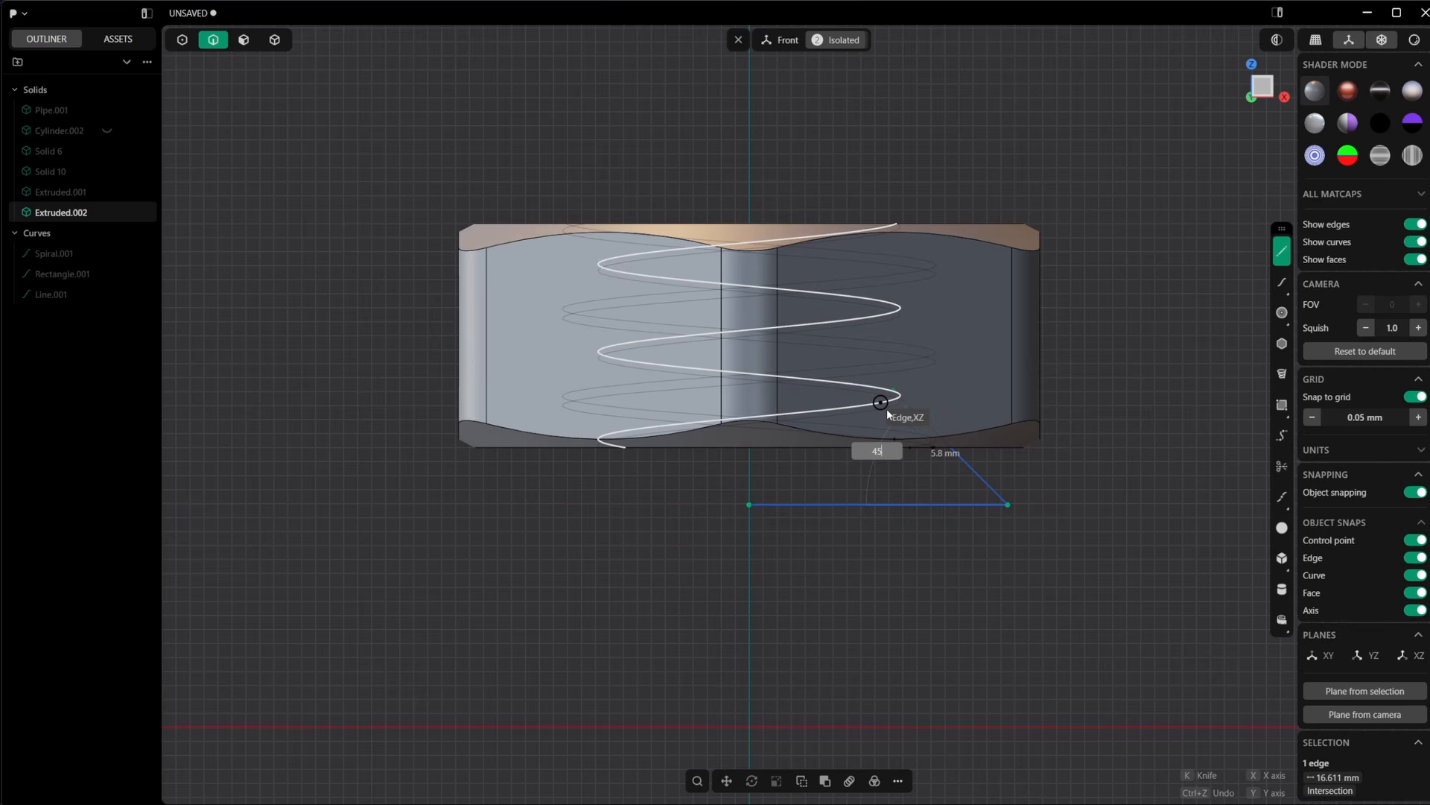
{"action": "key", "text": "Return"}
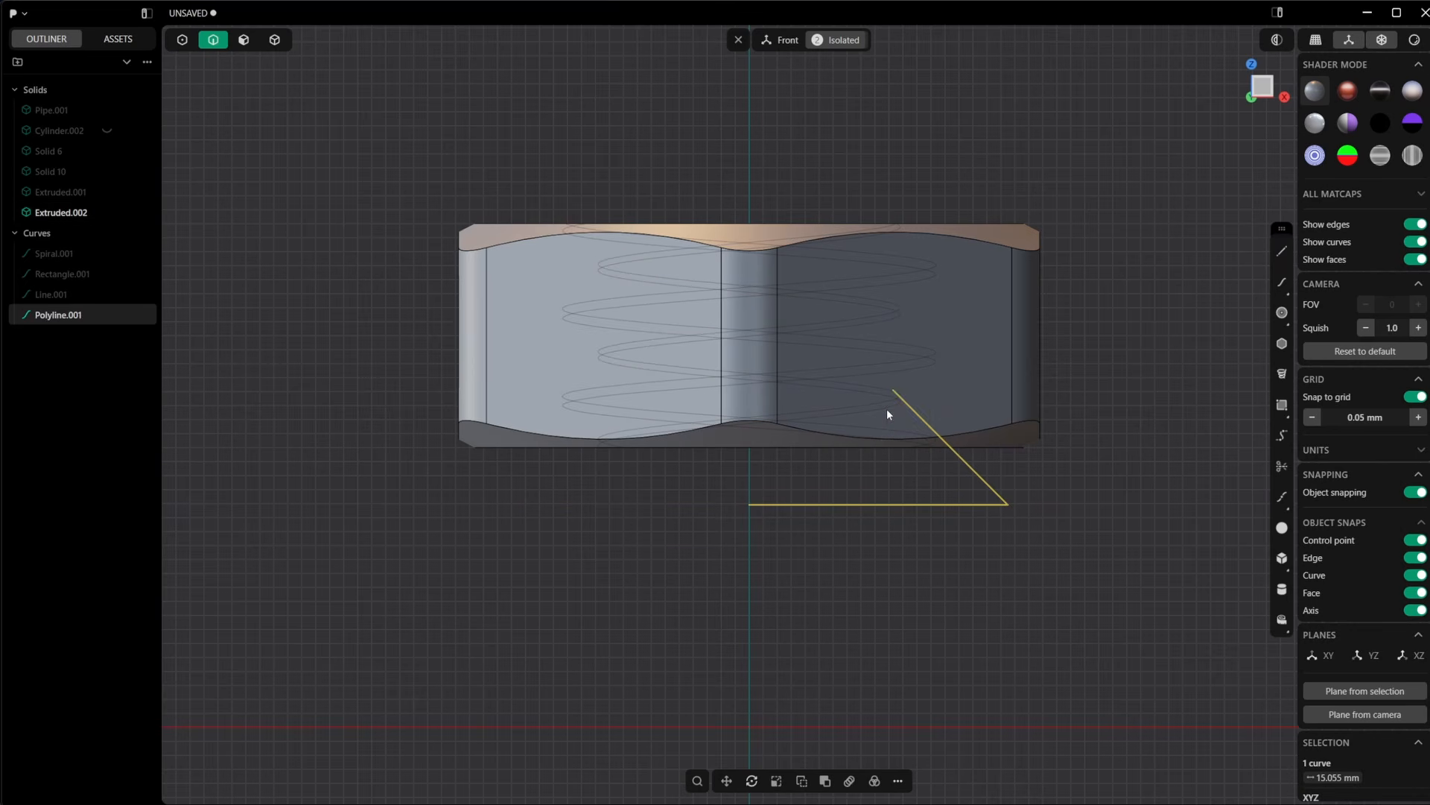
Draw a horizontal line about 5.15 mm long from the slanted segment's upper end to the centre axis
{"action": "scroll", "coordinate": [918, 377], "scroll_direction": "up", "scroll_amount": 3}
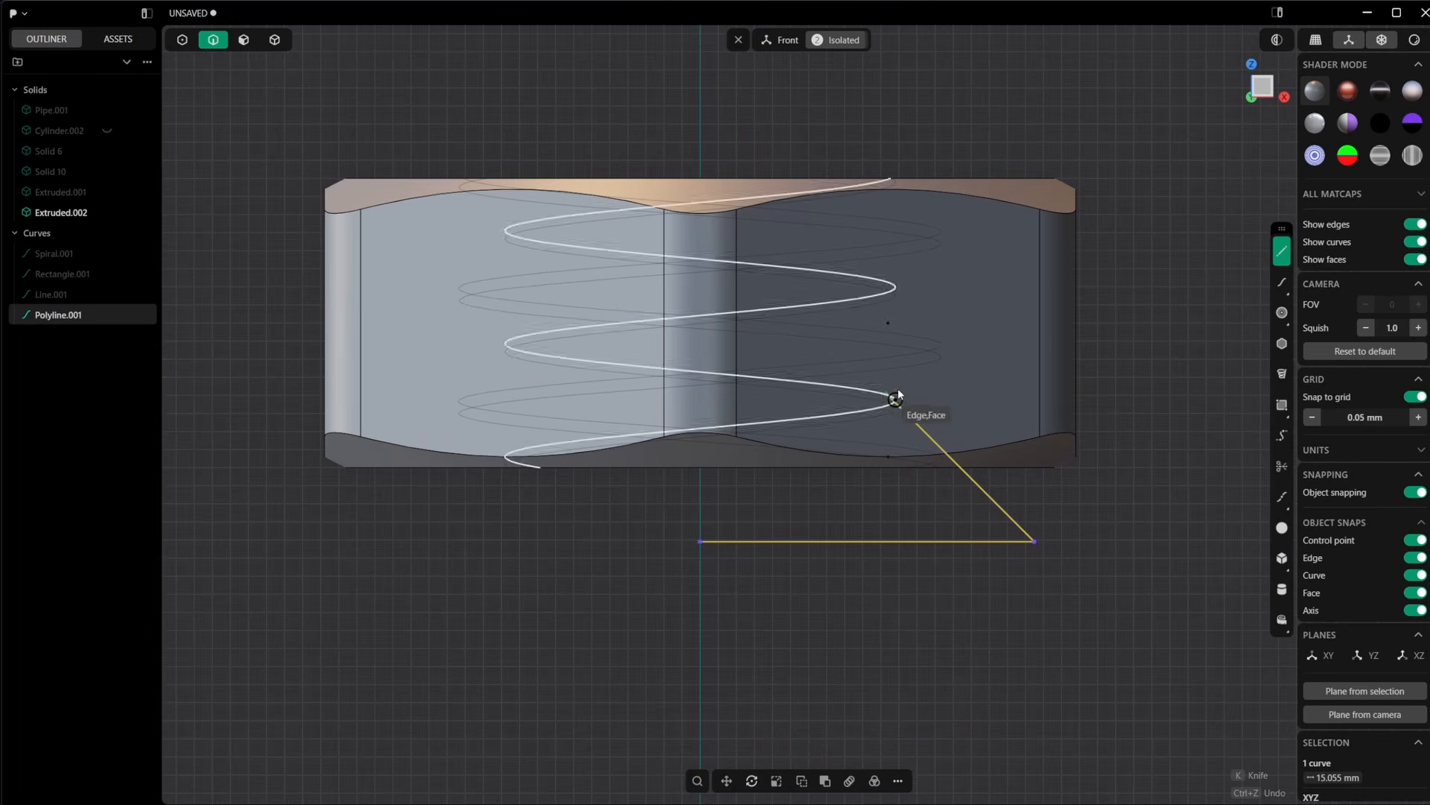
{"action": "left_click", "coordinate": [887, 392]}
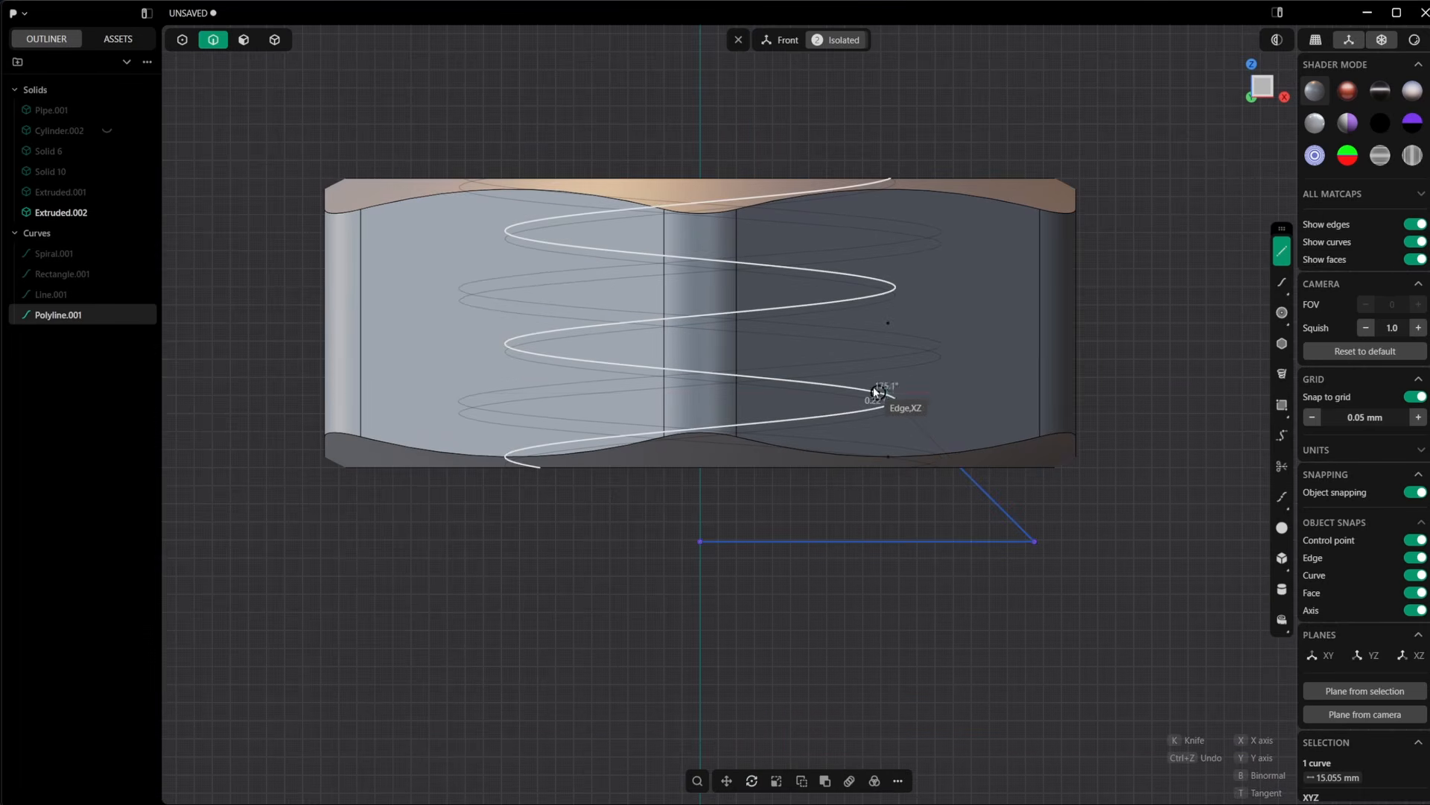
{"action": "scroll", "coordinate": [691, 388], "scroll_direction": "up", "scroll_amount": 3}
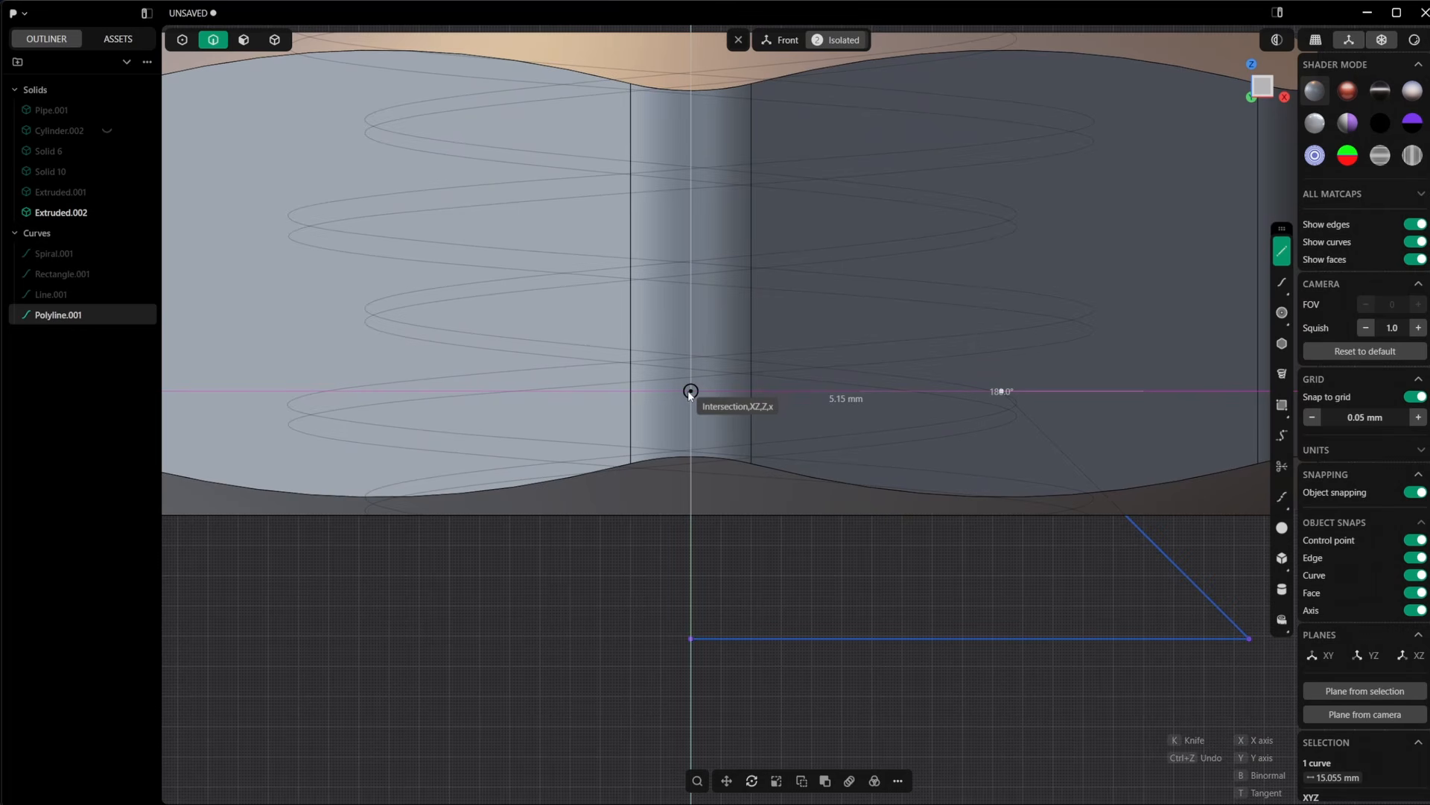
{"action": "left_click", "coordinate": [691, 390]}
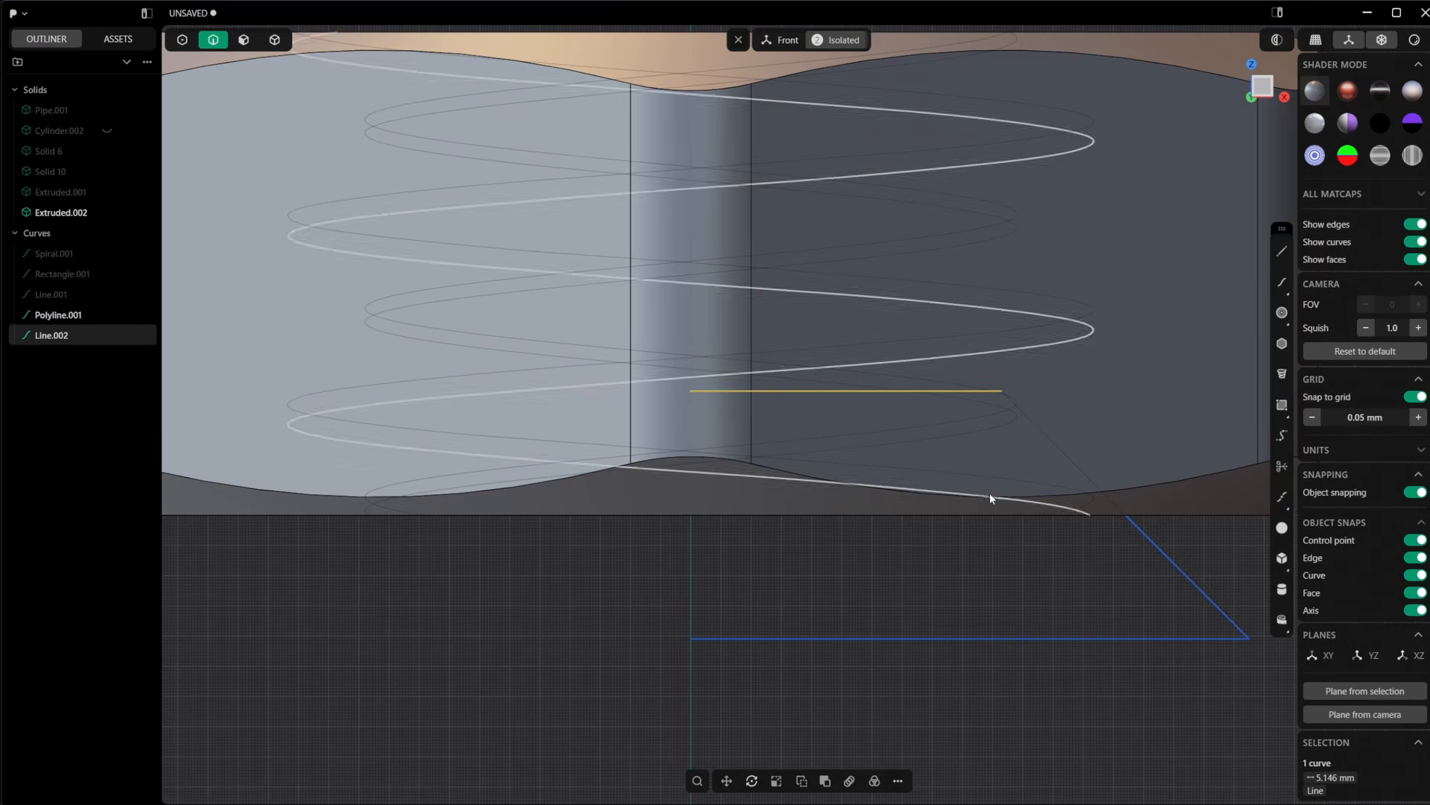
Join the polyline and the upper line into one curve and revolve it around the vertical centre axis
{"action": "left_click", "coordinate": [1164, 554], "text": "shift"}
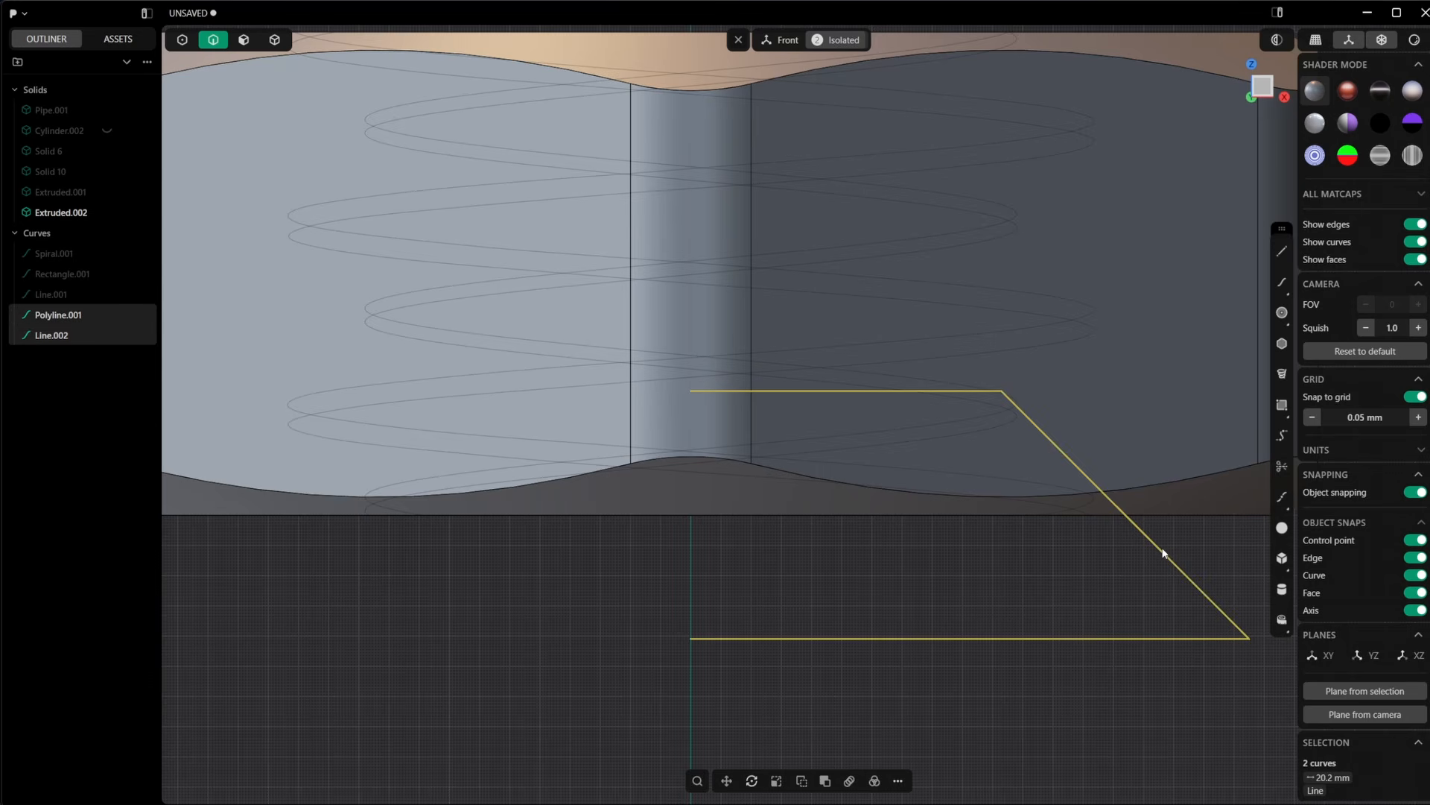
{"action": "key", "text": "j"}
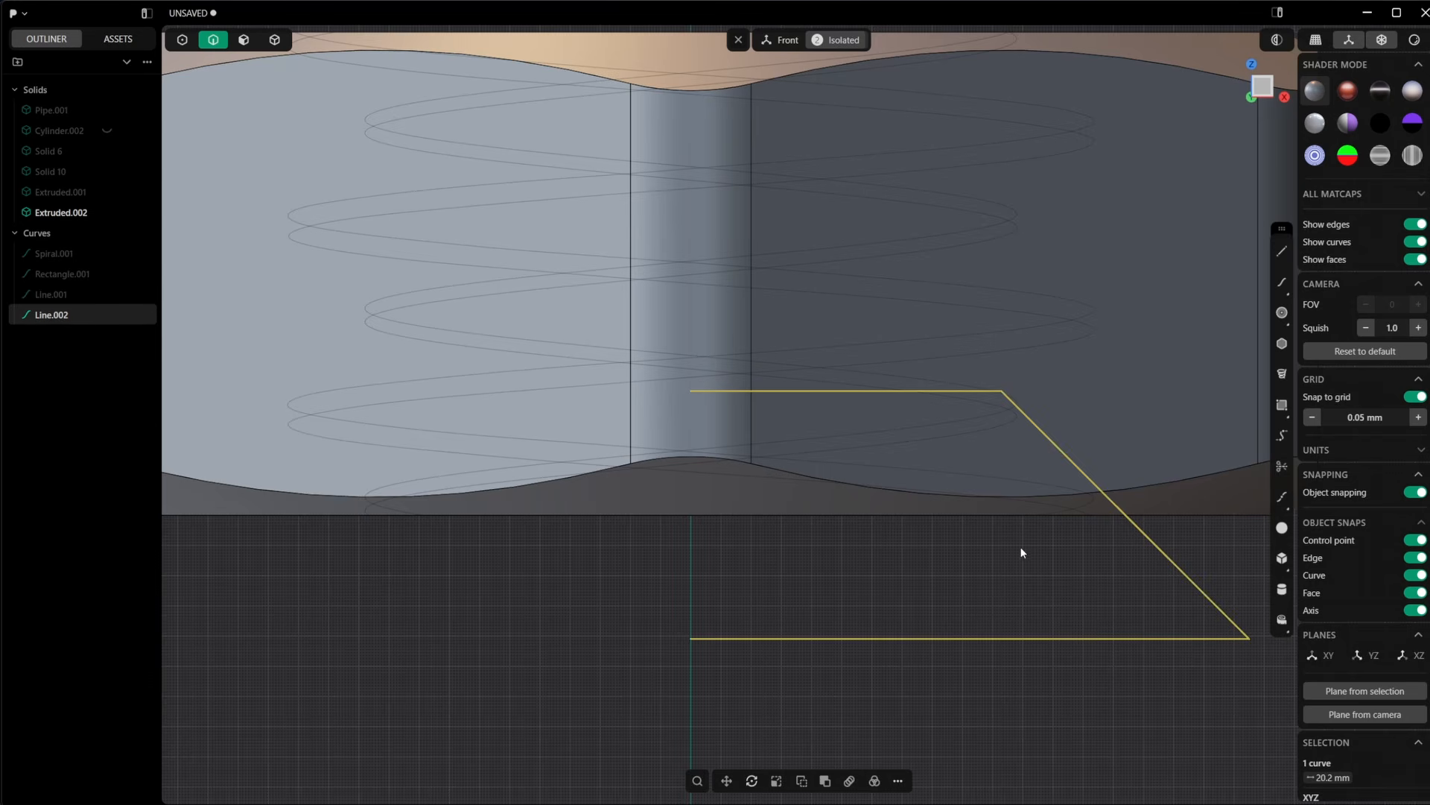
{"action": "scroll", "coordinate": [1019, 551], "scroll_direction": "down", "scroll_amount": 3}
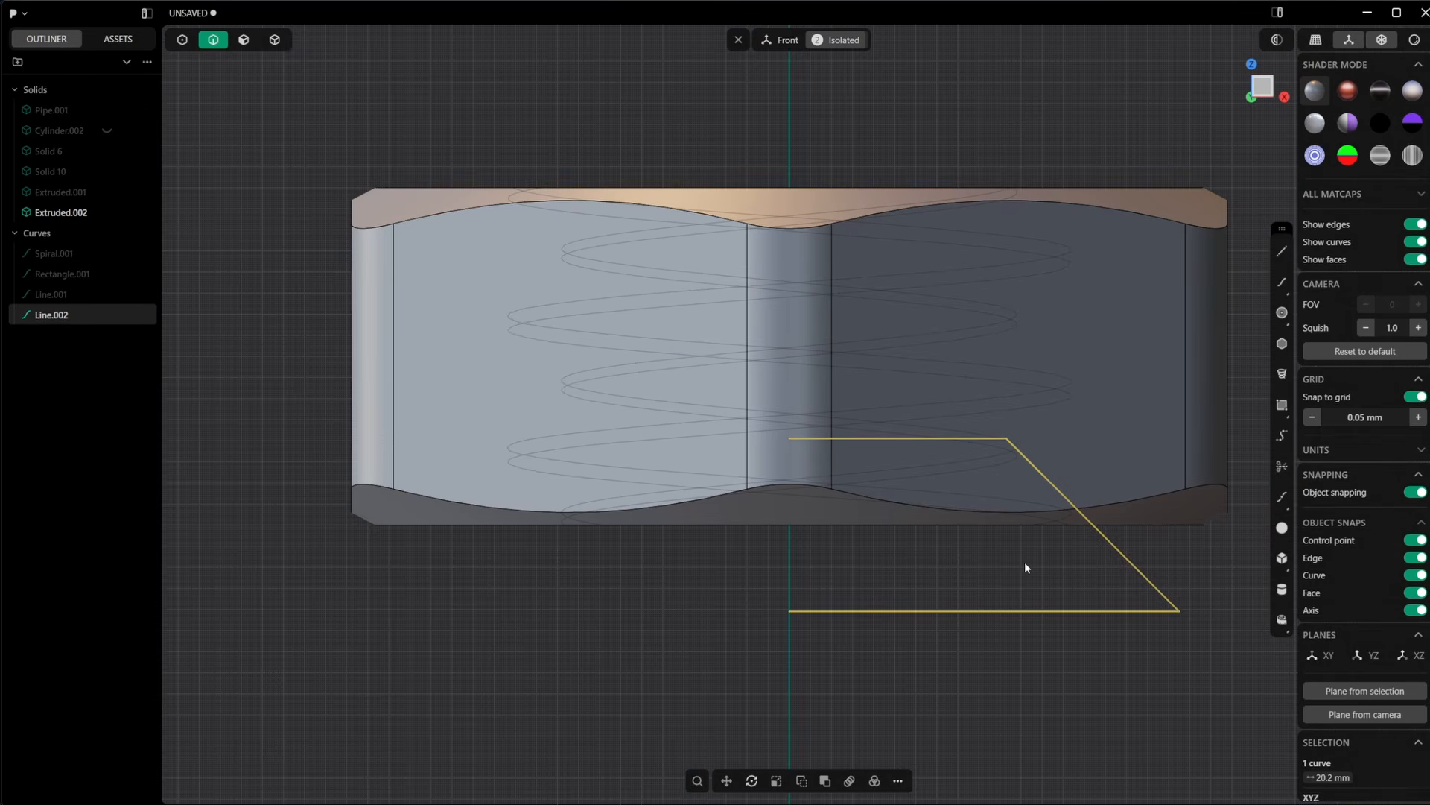
{"action": "type", "text": "frev"}
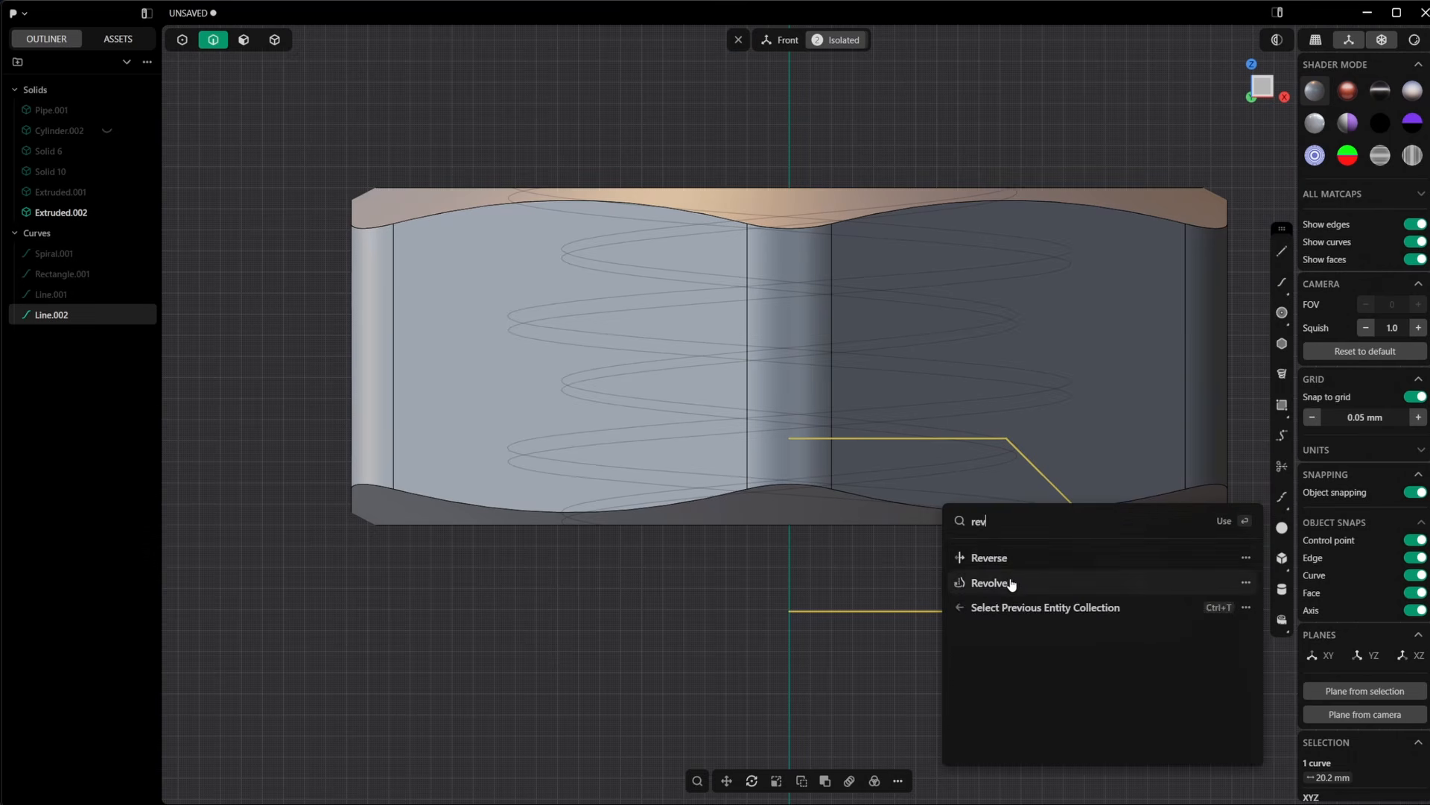
{"action": "left_click", "coordinate": [989, 583]}
{"action": "left_click", "coordinate": [790, 586]}
{"action": "left_click", "coordinate": [789, 542]}
{"action": "right_click", "coordinate": [811, 542]}
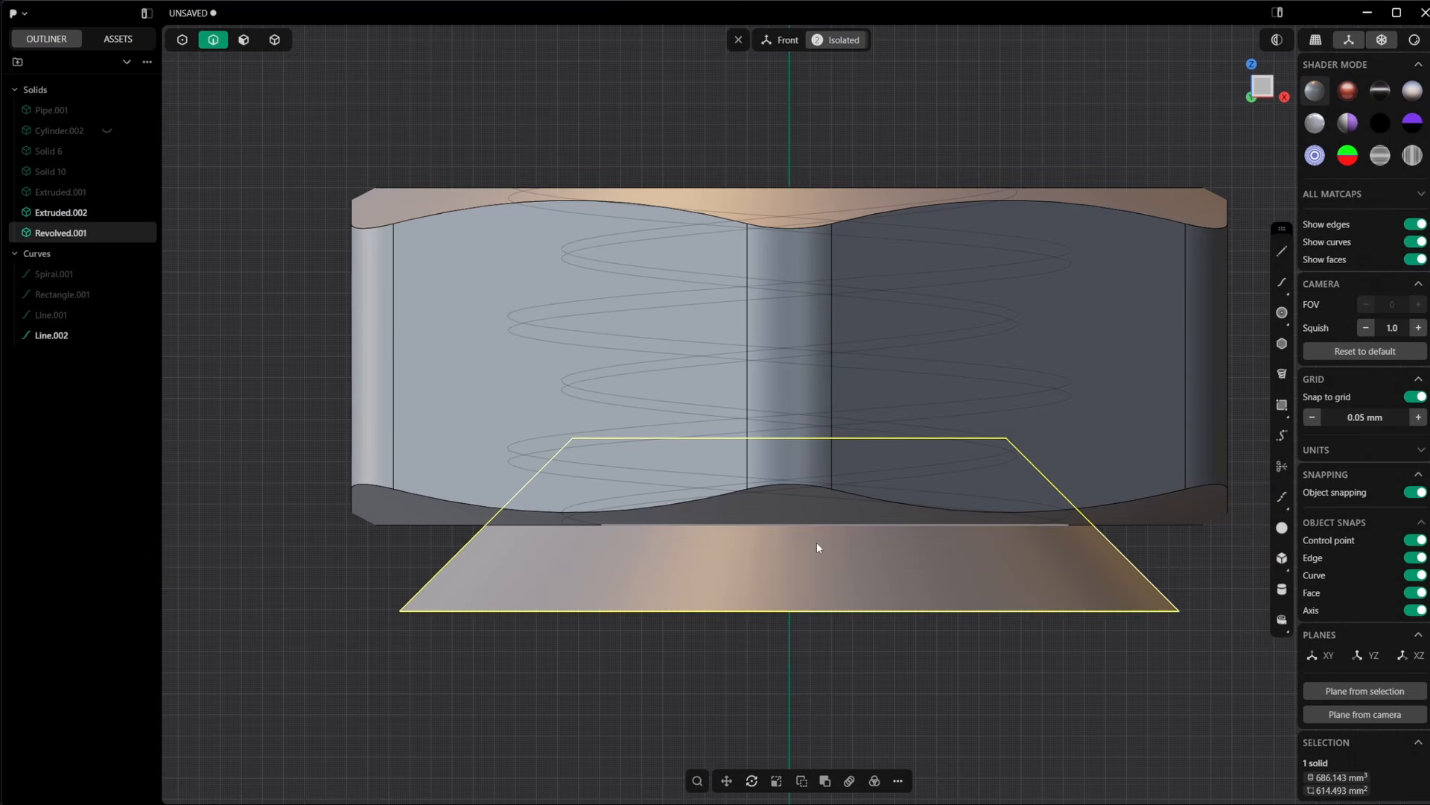
Push the revolved cone's small top face up by 3.5 mm inside the nut's hole
{"action": "middle_click_drag", "start_coordinate": [848, 441], "coordinate": [835, 319]}
{"action": "key", "text": "3"}
{"action": "left_click", "coordinate": [663, 320]}
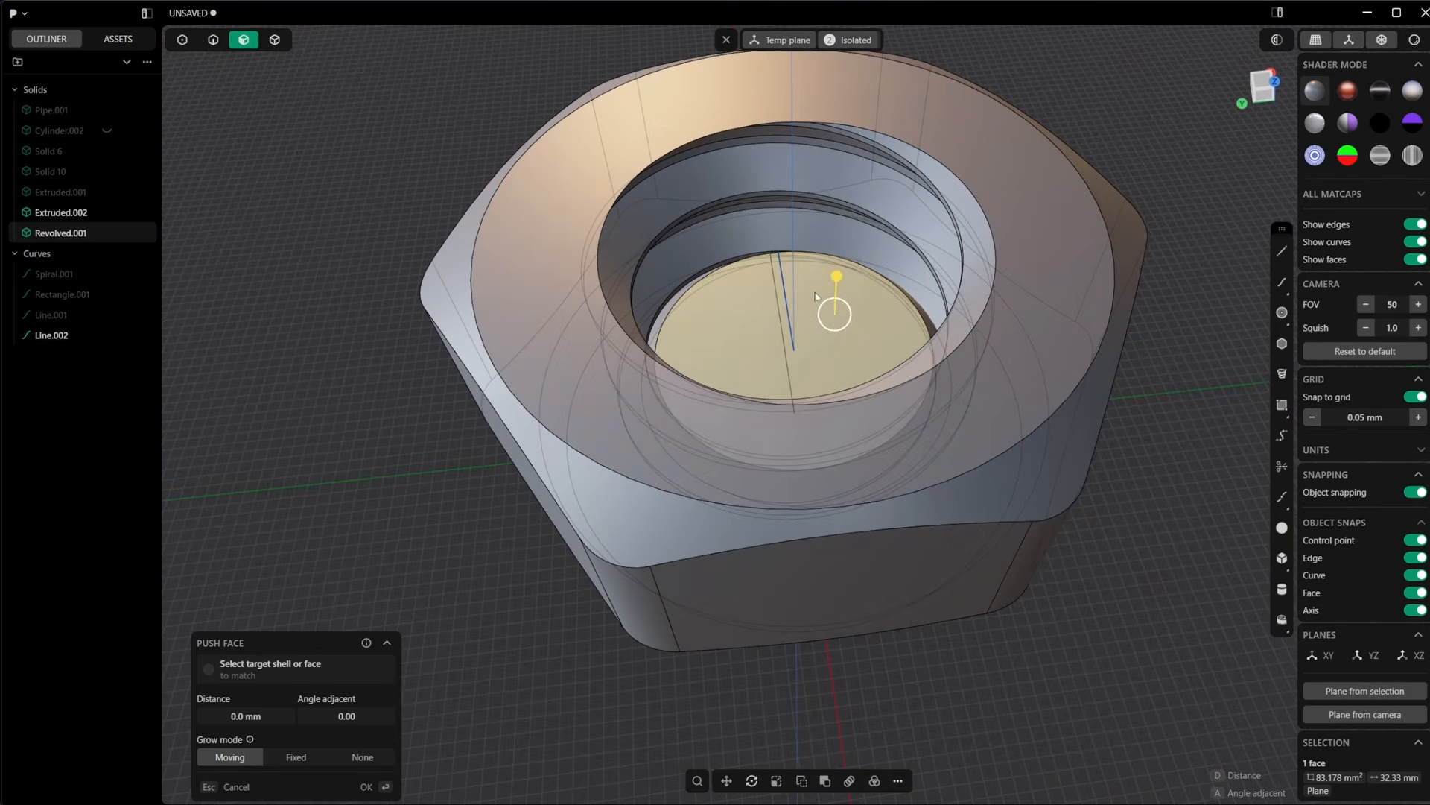
{"action": "left_click_drag", "start_coordinate": [816, 297], "coordinate": [817, 206]}
{"action": "middle_click_drag", "start_coordinate": [818, 231], "coordinate": [762, 296]}
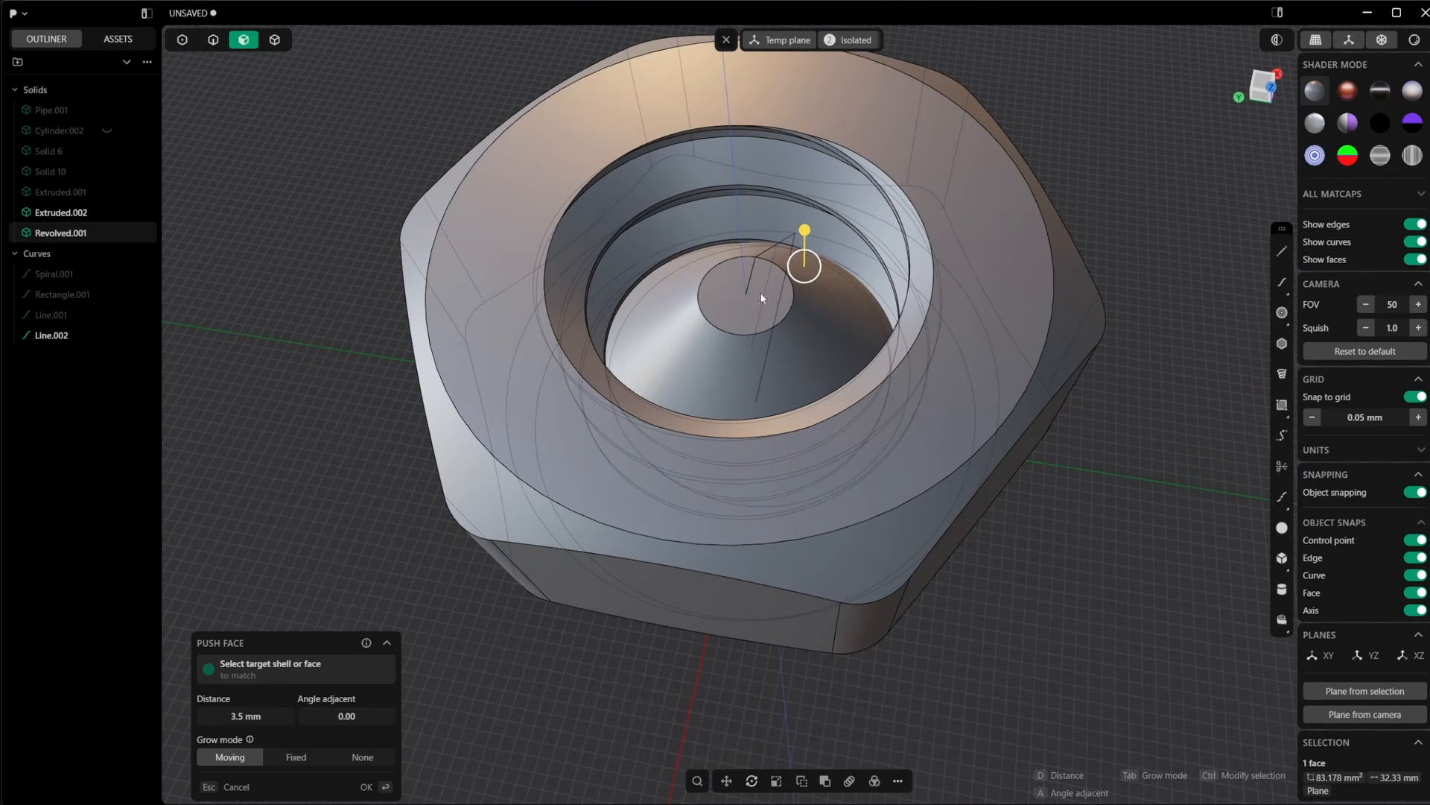
{"action": "left_click", "coordinate": [760, 298]}
Set a temporary construction plane midway between the nut's flat top and bottom faces
{"action": "middle_click_drag", "start_coordinate": [1036, 506], "coordinate": [963, 313]}
{"action": "key", "text": "4"}
{"action": "middle_click_drag", "start_coordinate": [930, 604], "coordinate": [900, 492], "text": "shift"}
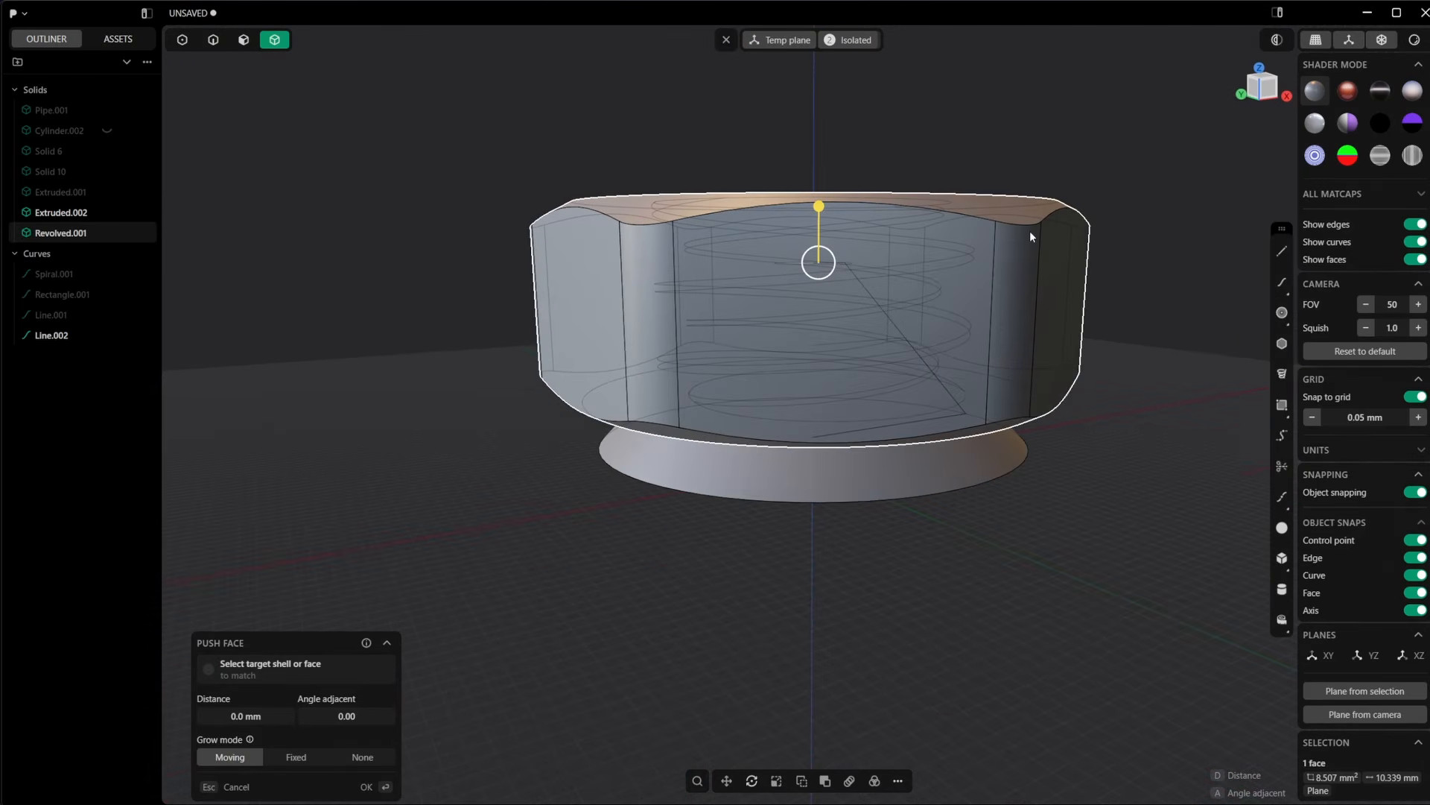
{"action": "middle_click_drag", "start_coordinate": [1031, 232], "coordinate": [1022, 302]}
{"action": "key", "text": "3"}
{"action": "left_click", "coordinate": [1030, 129]}
{"action": "middle_click_drag", "start_coordinate": [1034, 242], "coordinate": [1013, 108]}
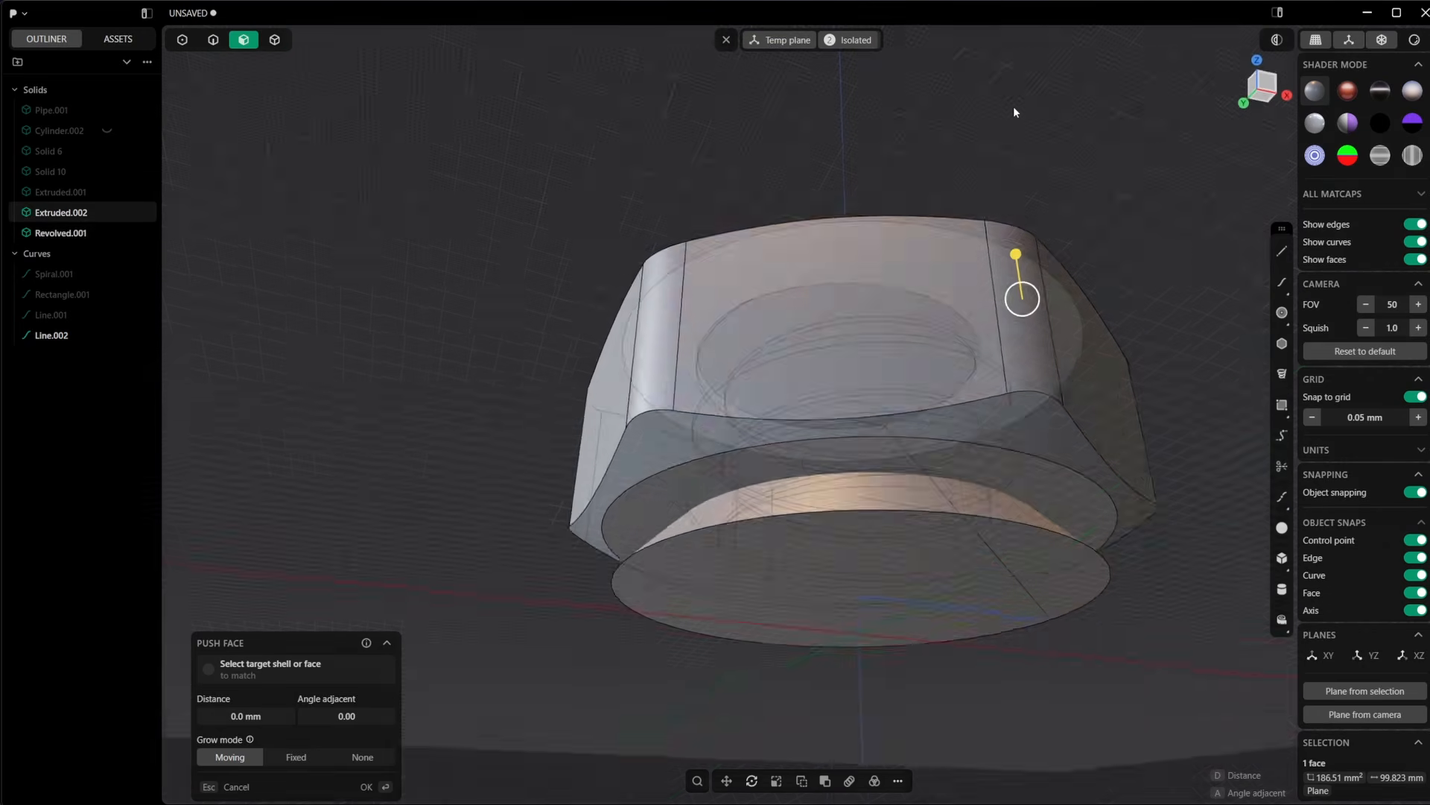
{"action": "left_click", "coordinate": [1007, 468]}
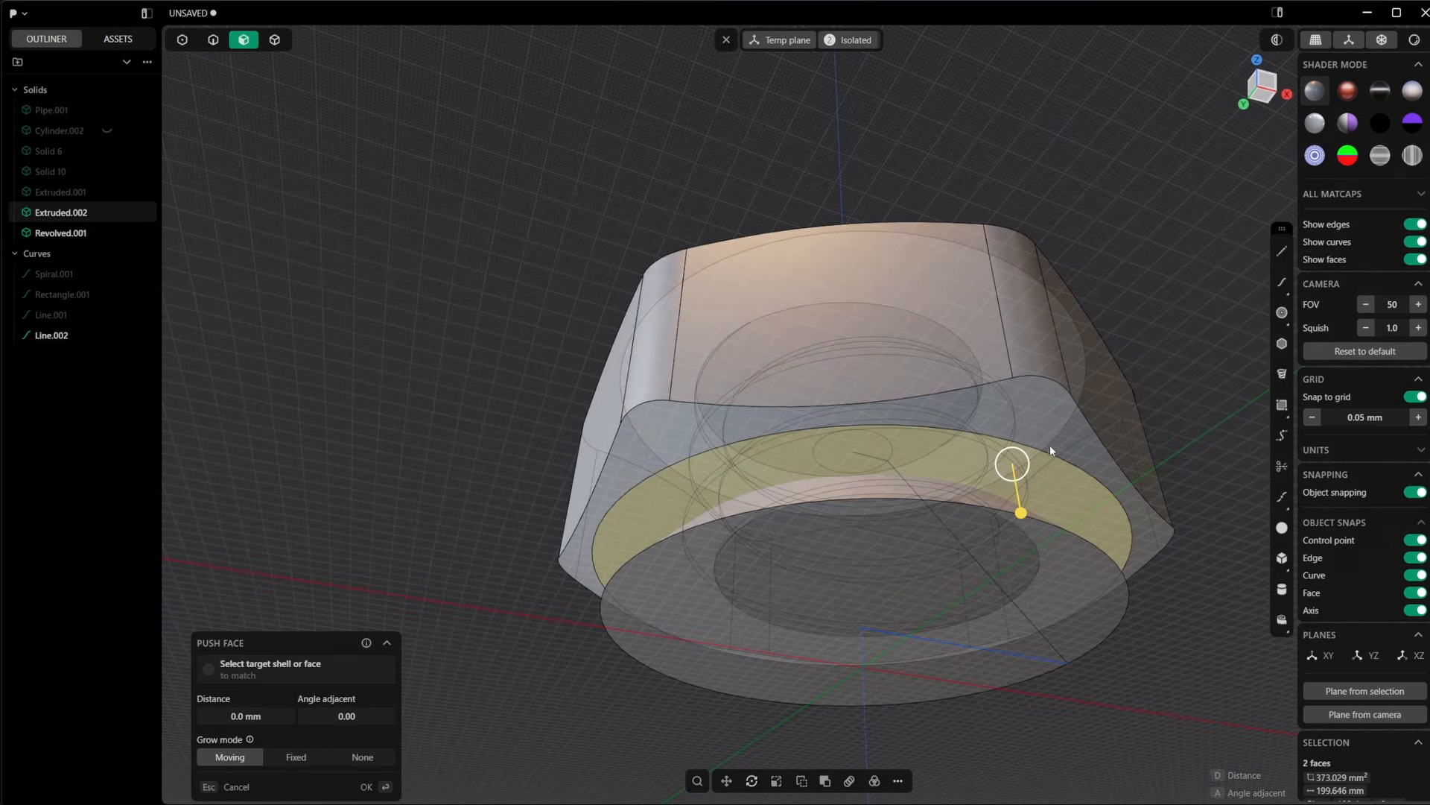
{"action": "key", "text": "Escape"}
Mirror the cone solid vertically across the nut's mid-plane with Cut down mirror plane on and Union halves off
{"action": "key", "text": "4"}
{"action": "left_click", "coordinate": [1025, 555]}
{"action": "middle_click_drag", "start_coordinate": [1005, 396], "coordinate": [1023, 438]}
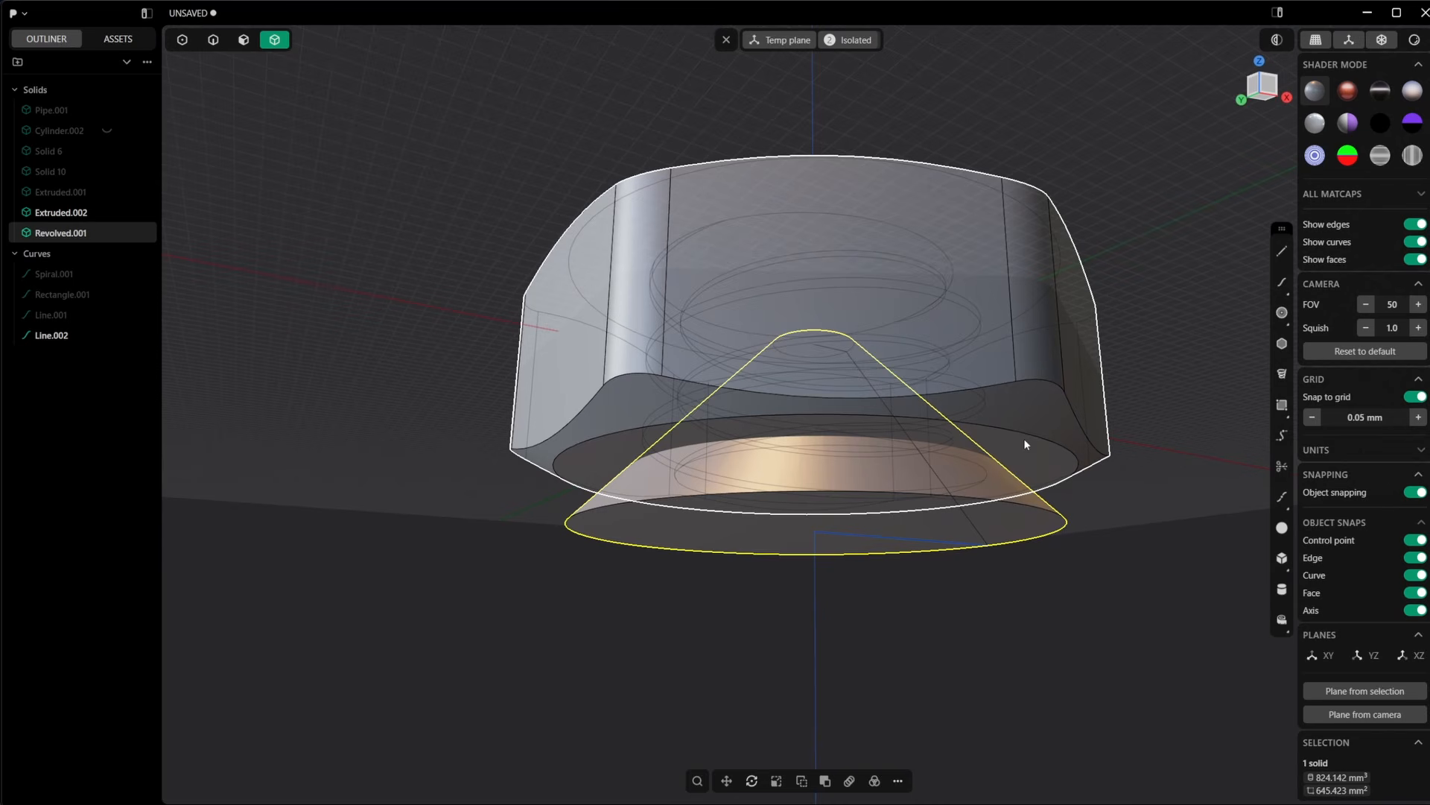
{"action": "key", "text": "alt+x"}
{"action": "left_click", "coordinate": [815, 407]}
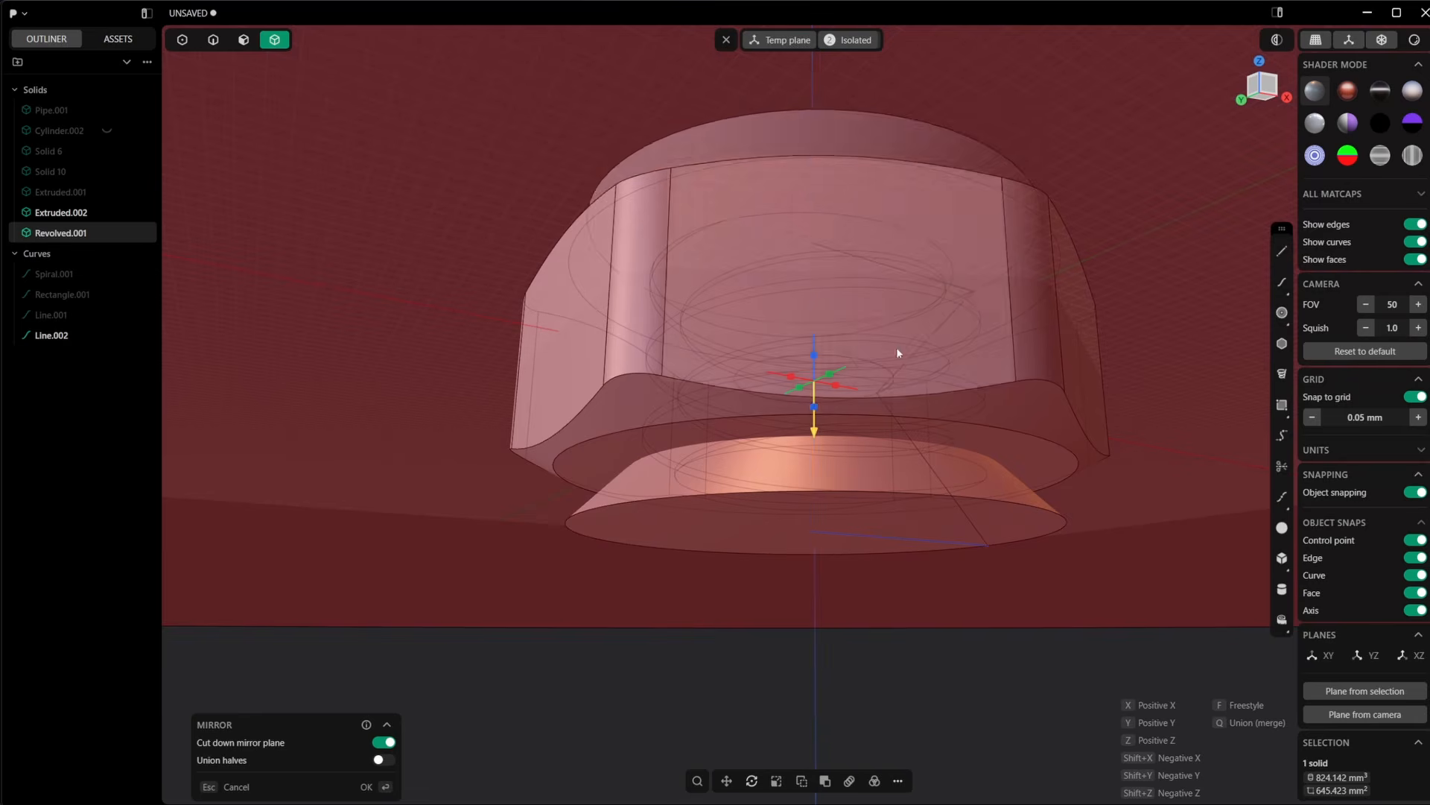
{"action": "middle_click_drag", "start_coordinate": [897, 352], "coordinate": [1084, 283]}
{"action": "key", "text": "Return"}
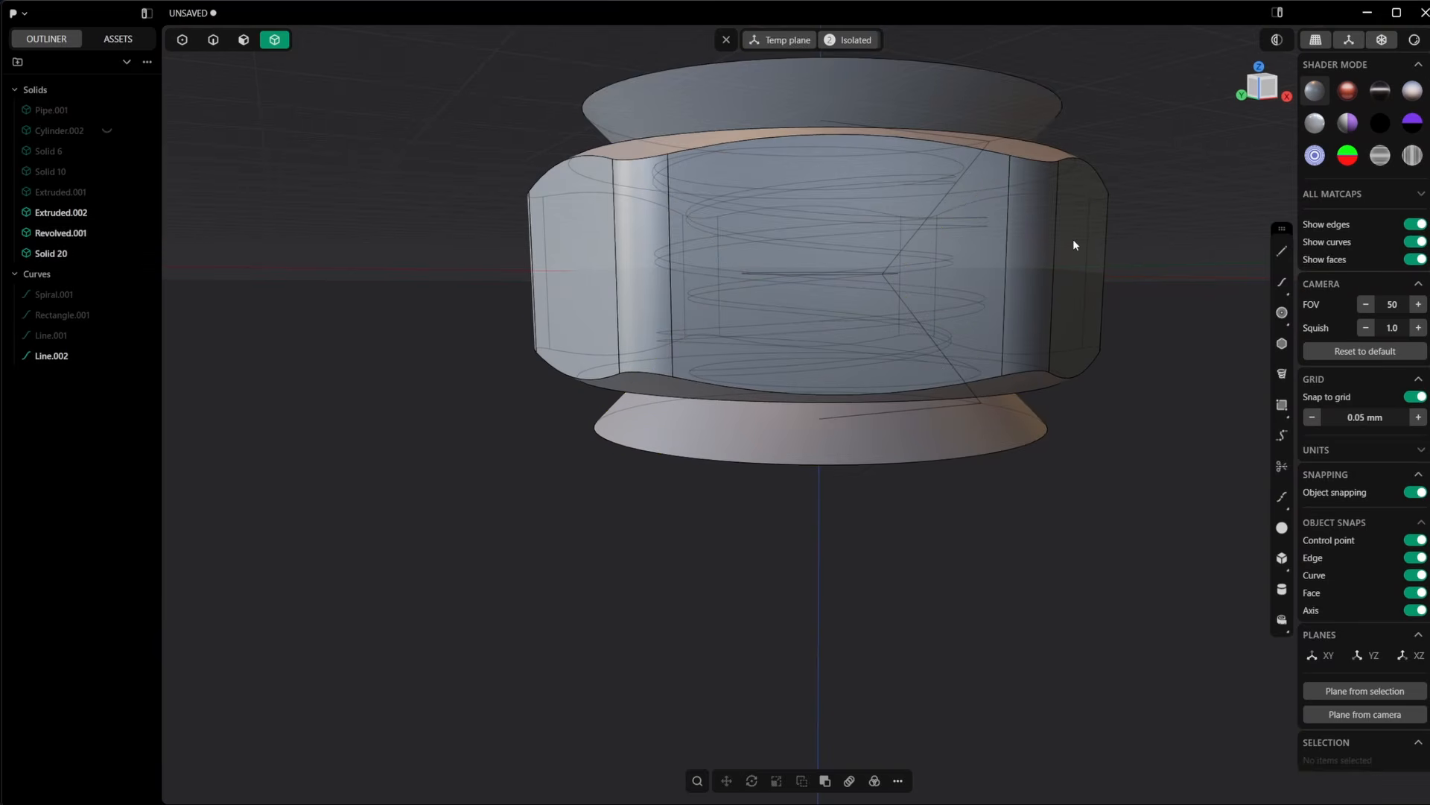
Subtract the upper and lower cones from the nut with a Boolean difference, without keeping the tools
{"action": "left_click", "coordinate": [1072, 244]}
{"action": "key", "text": "shift+d"}
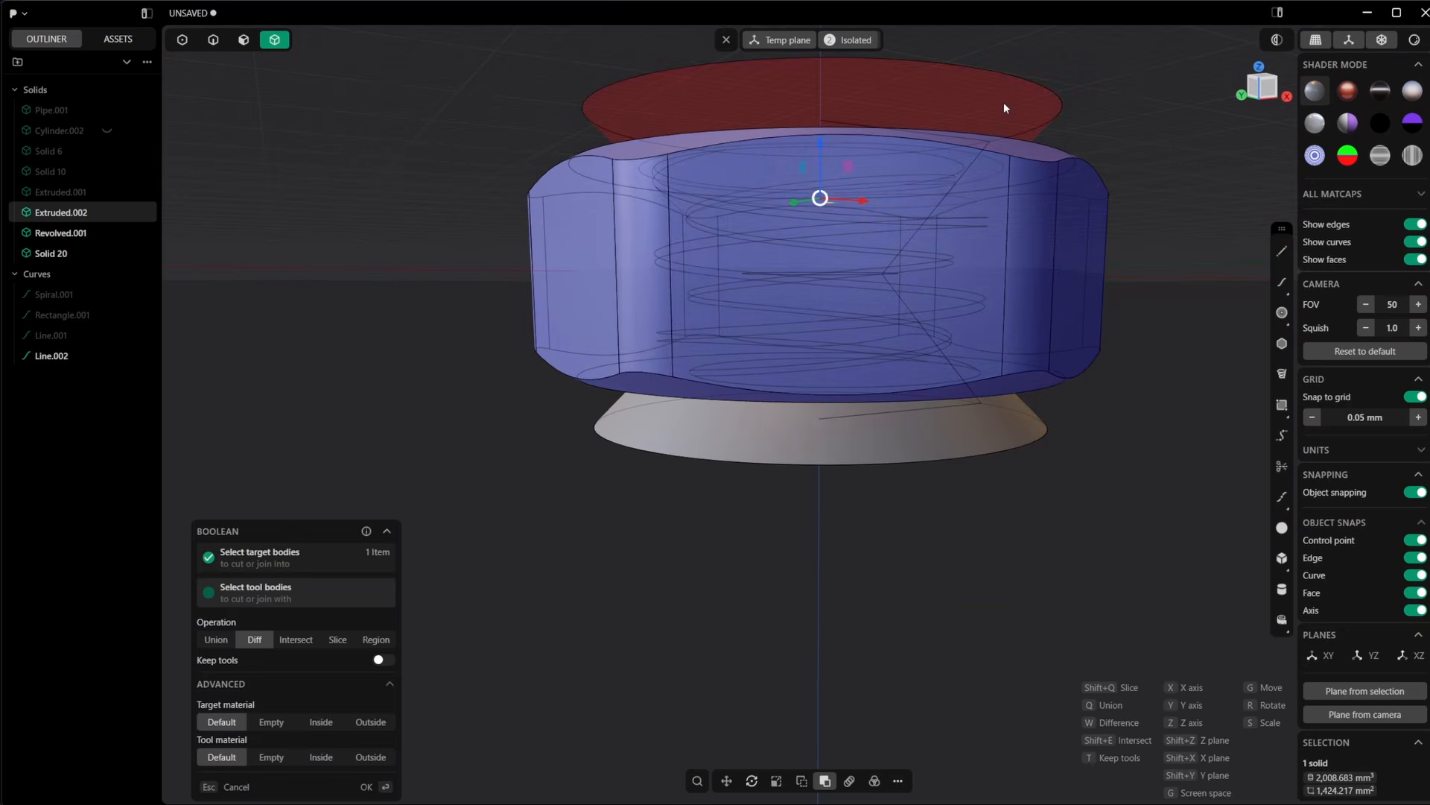
{"action": "left_click", "coordinate": [956, 422]}
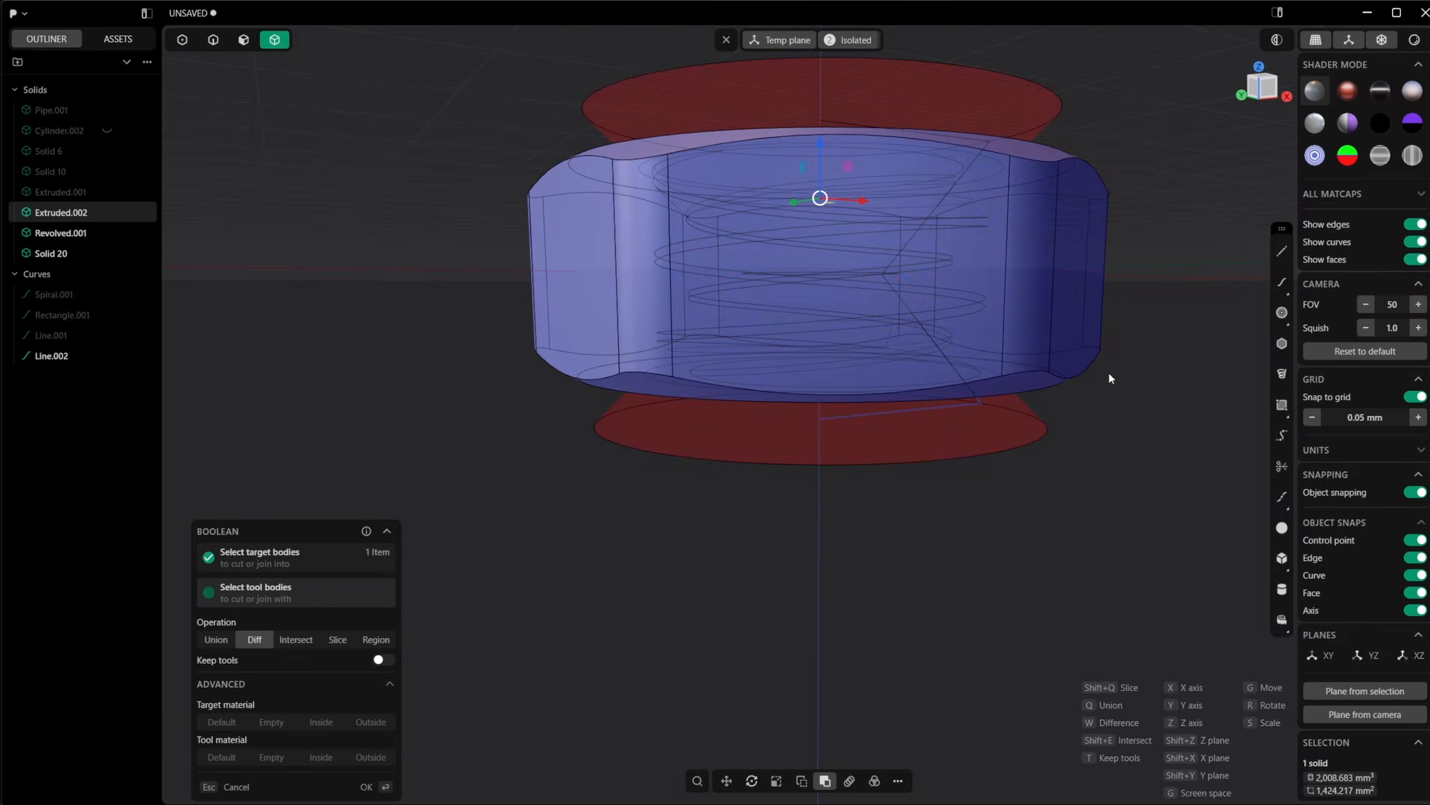
{"action": "key", "text": "Return"}
{"action": "middle_click_drag", "start_coordinate": [1110, 368], "coordinate": [897, 475]}
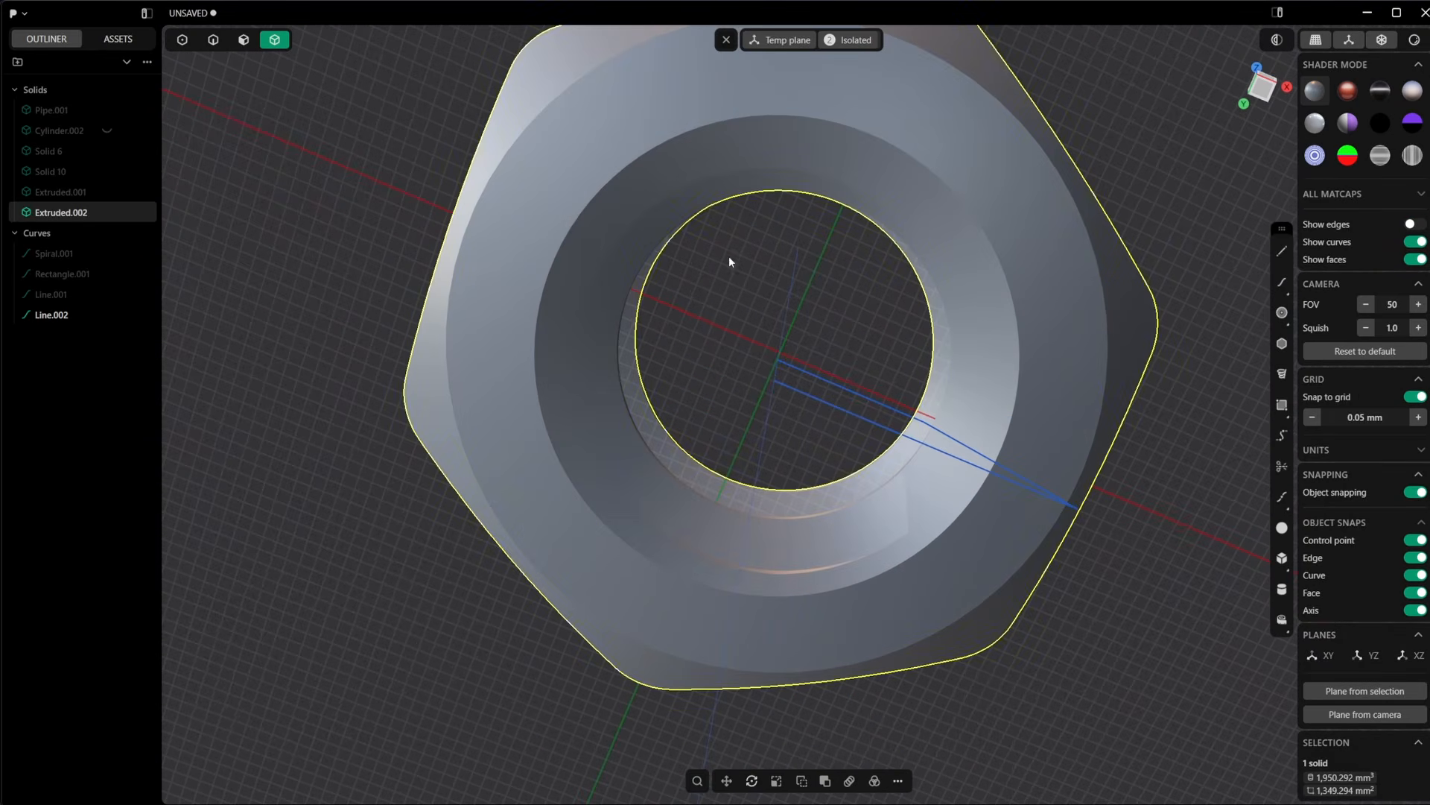
Exit the temporary construction plane and end the nut's isolation
{"action": "middle_click_drag", "start_coordinate": [729, 261], "coordinate": [824, 96]}
{"action": "scroll", "coordinate": [894, 221], "scroll_direction": "down", "scroll_amount": 3}
{"action": "left_click", "coordinate": [727, 39]}
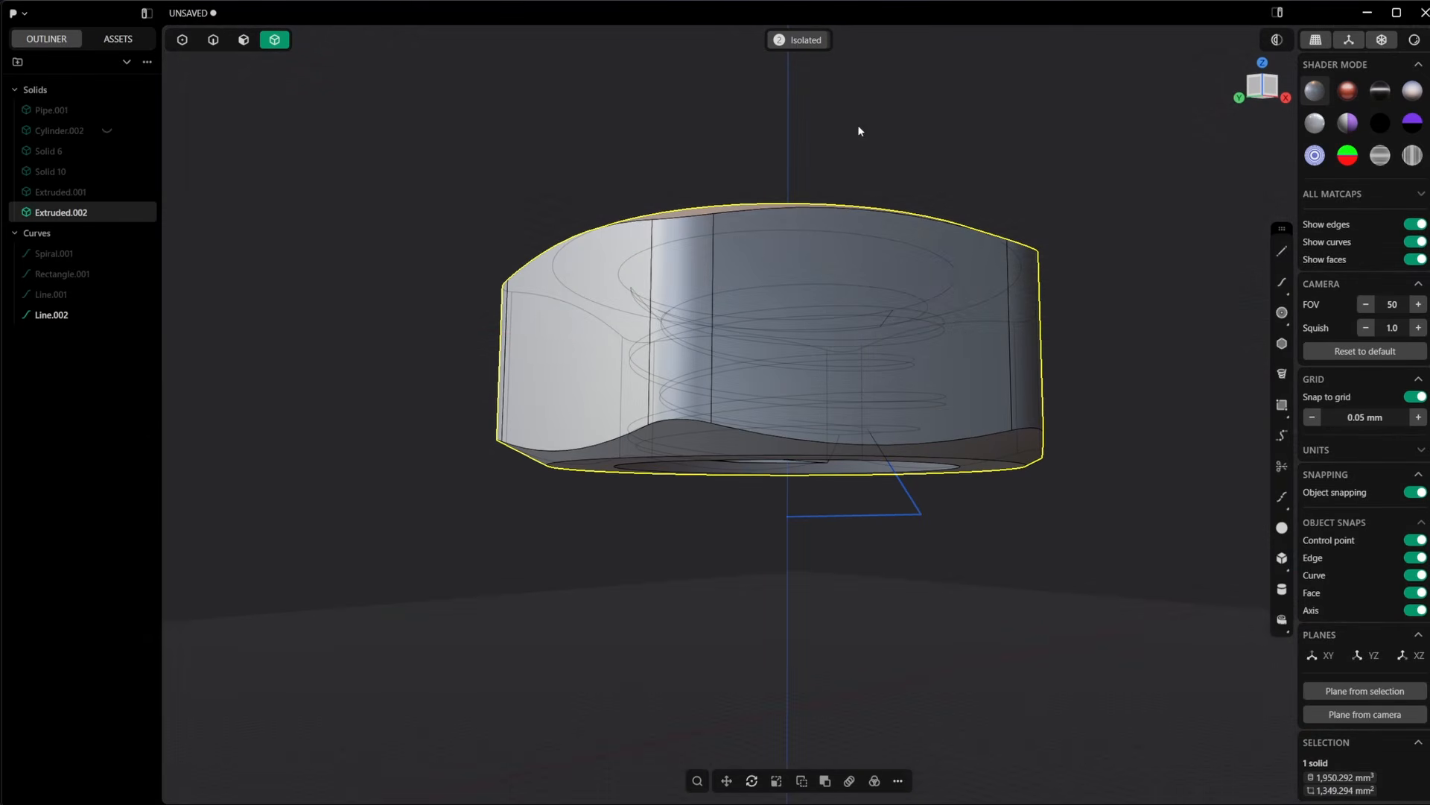
{"action": "left_click", "coordinate": [800, 46]}
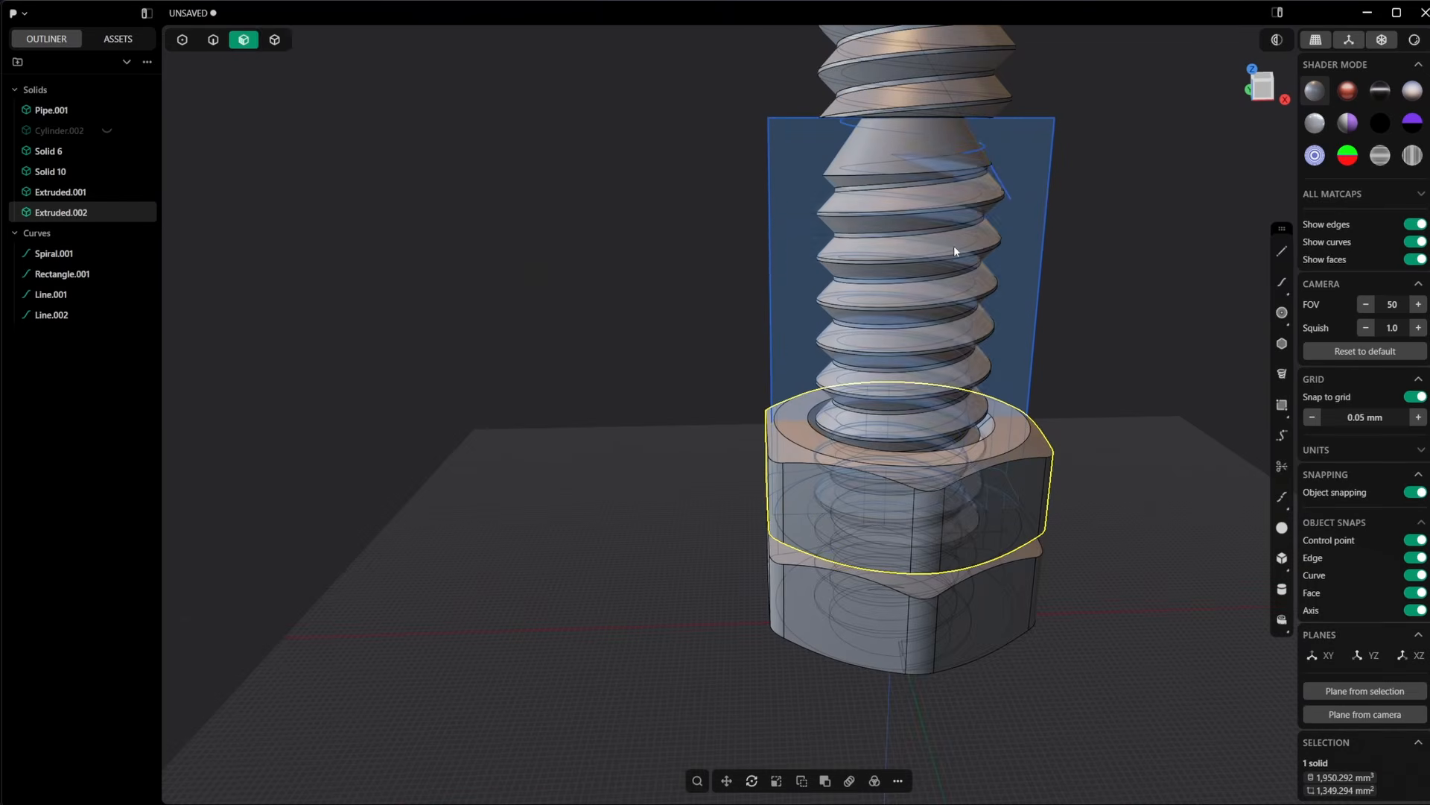
Isolate the tapered threaded shaft, the nut and the bolt head, and turn off the X-ray display
{"action": "left_click", "coordinate": [953, 244]}
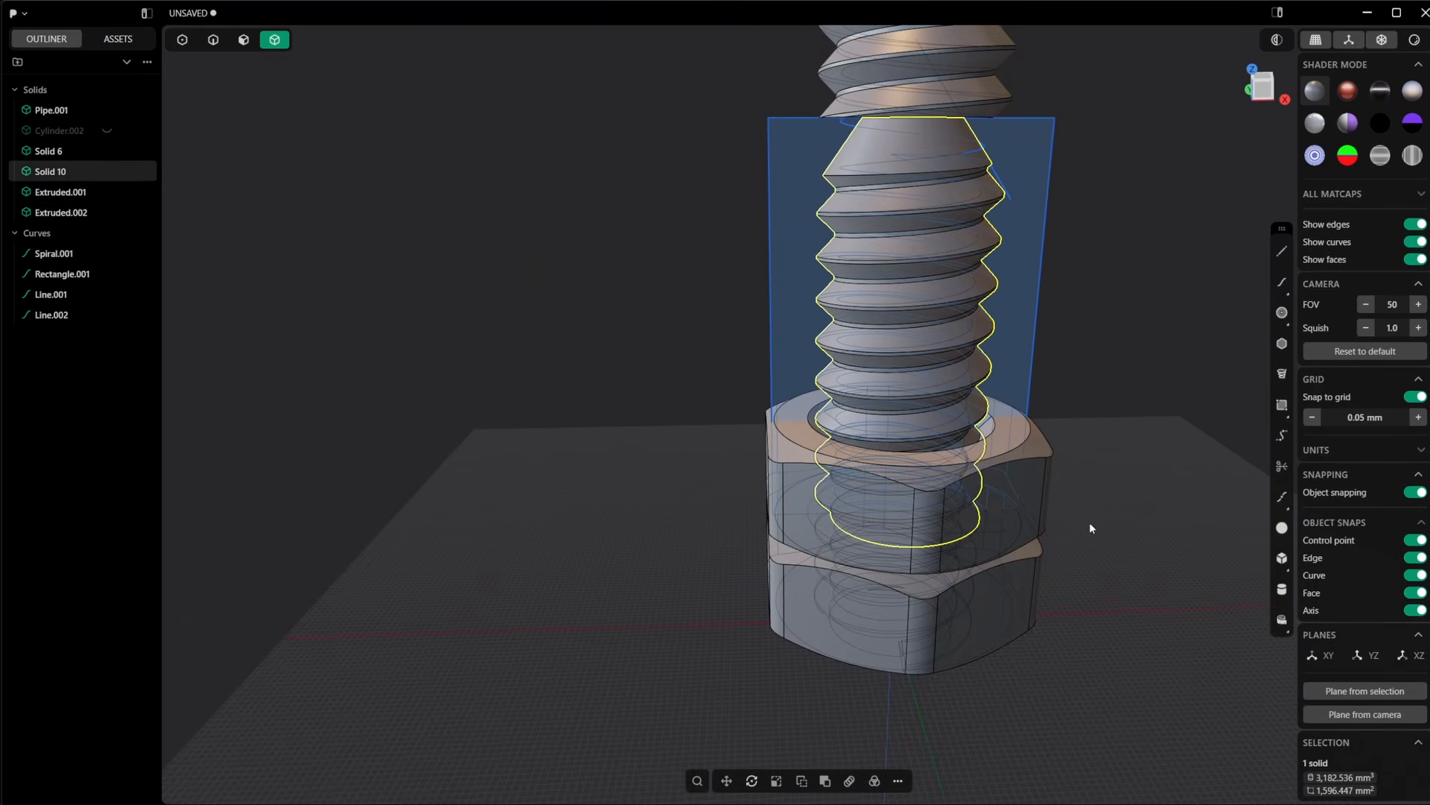
{"action": "left_click", "coordinate": [1028, 496]}
{"action": "left_click", "coordinate": [1003, 590]}
{"action": "key", "text": "slash"}
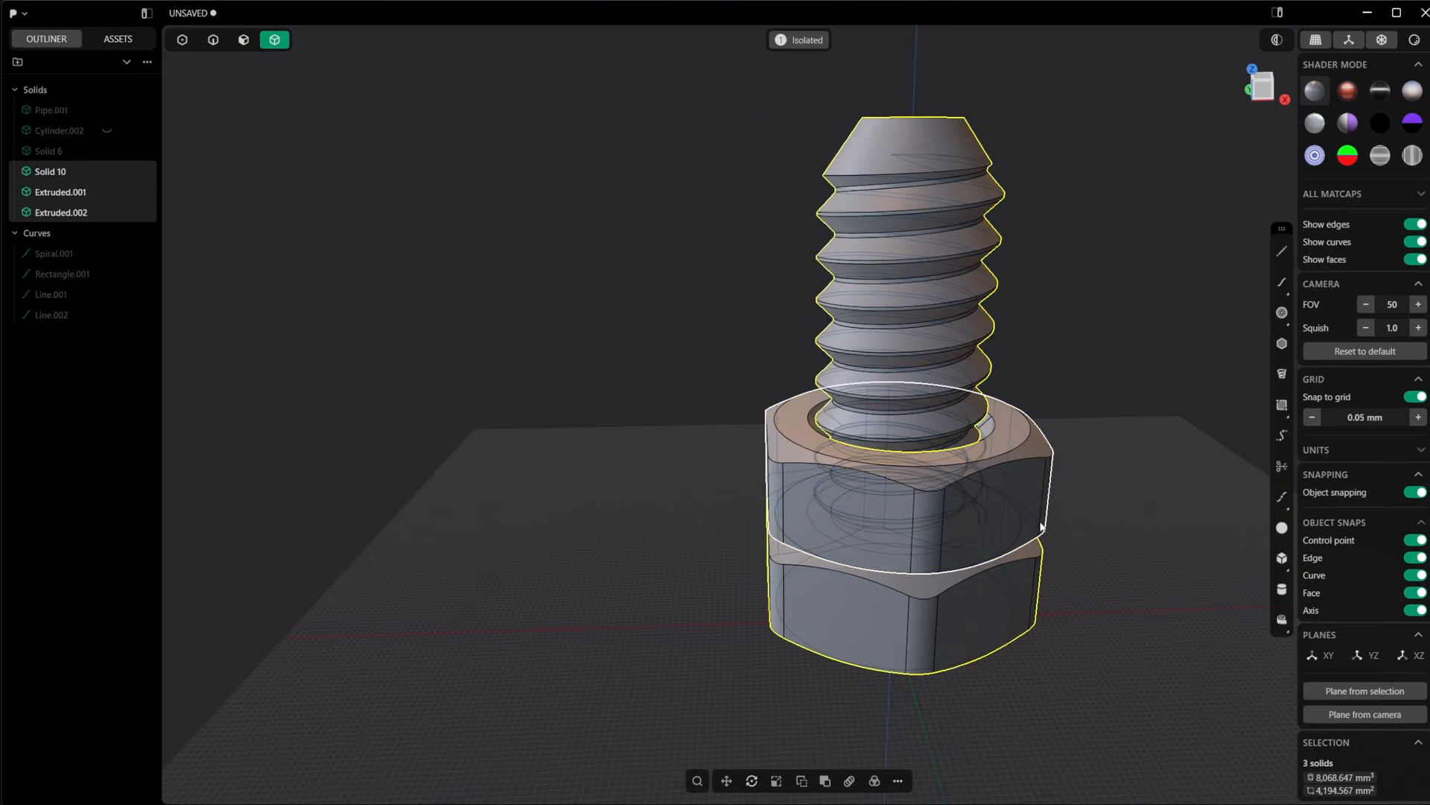
{"action": "left_click", "coordinate": [1055, 503]}
{"action": "key", "text": "alt+z"}
{"action": "middle_click_drag", "start_coordinate": [1065, 516], "coordinate": [1119, 524]}
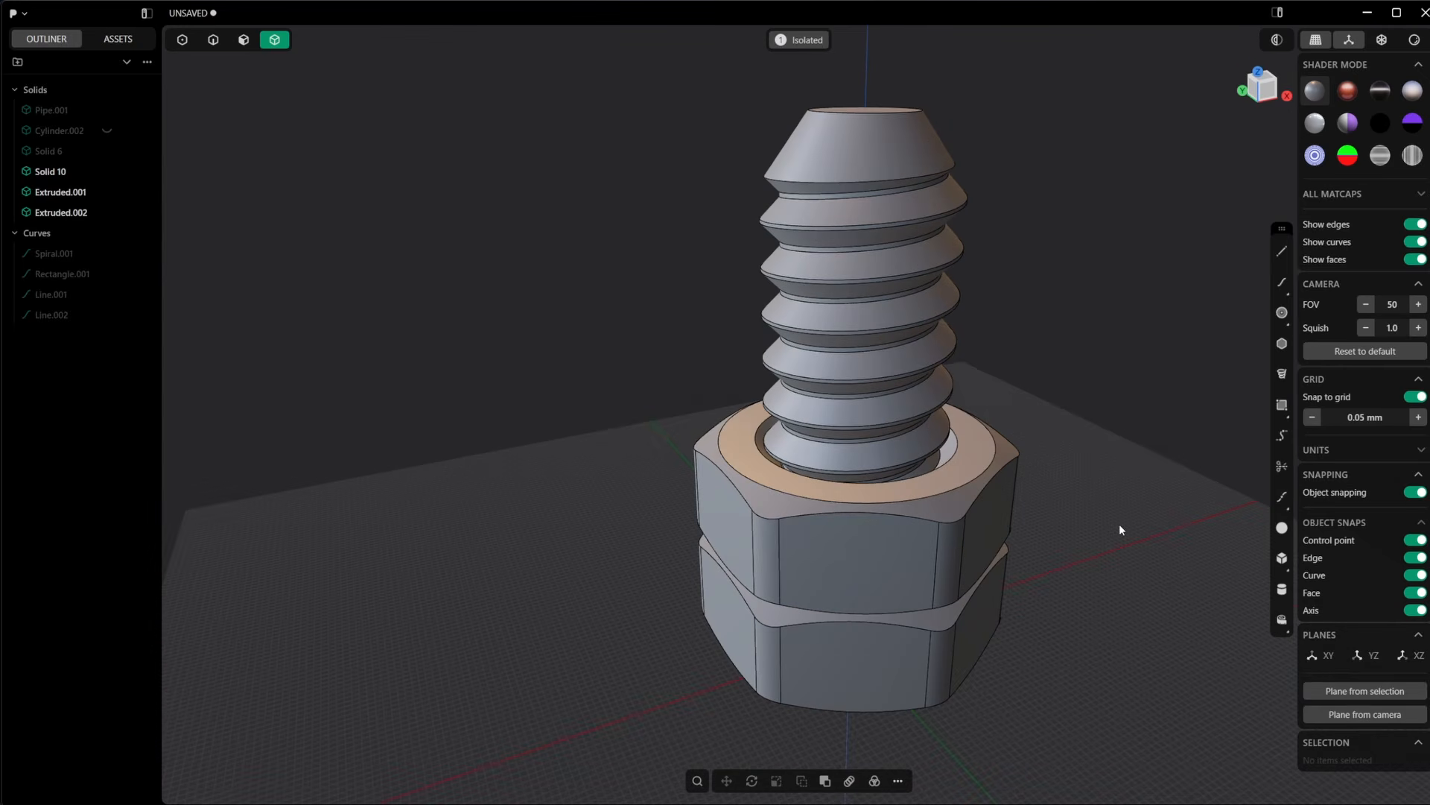